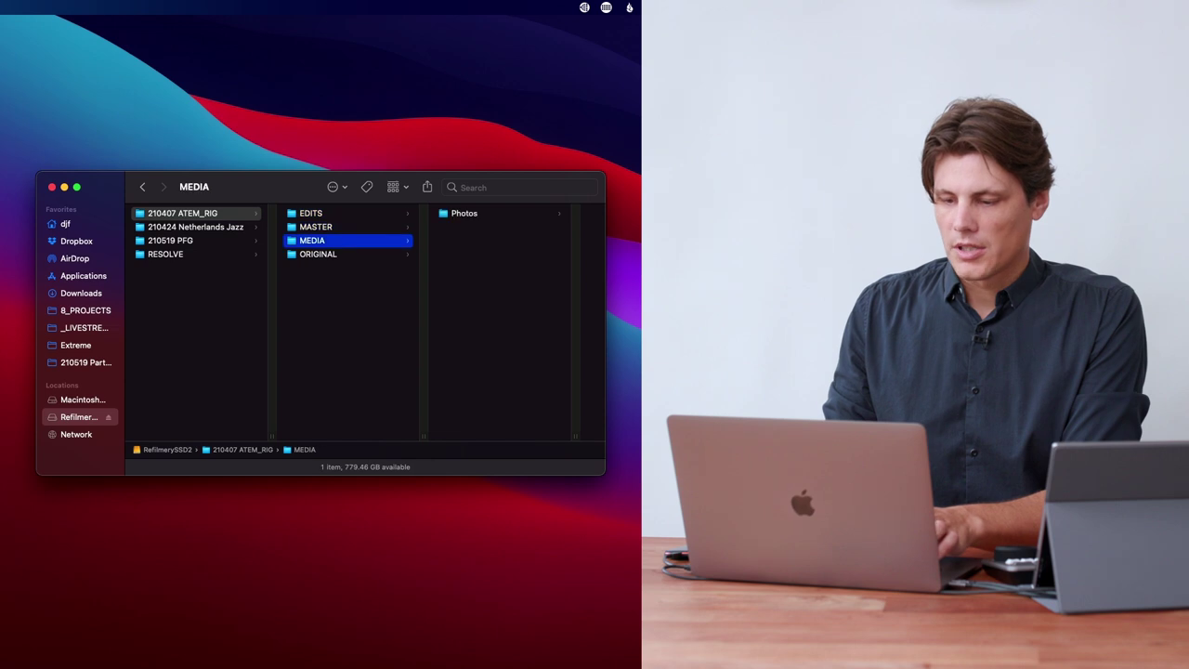
Look through the 5D4, ATEM and C200 folders inside ORIGINAL, including the EXTREME and PRO subfolders of ATEM
key("Down")
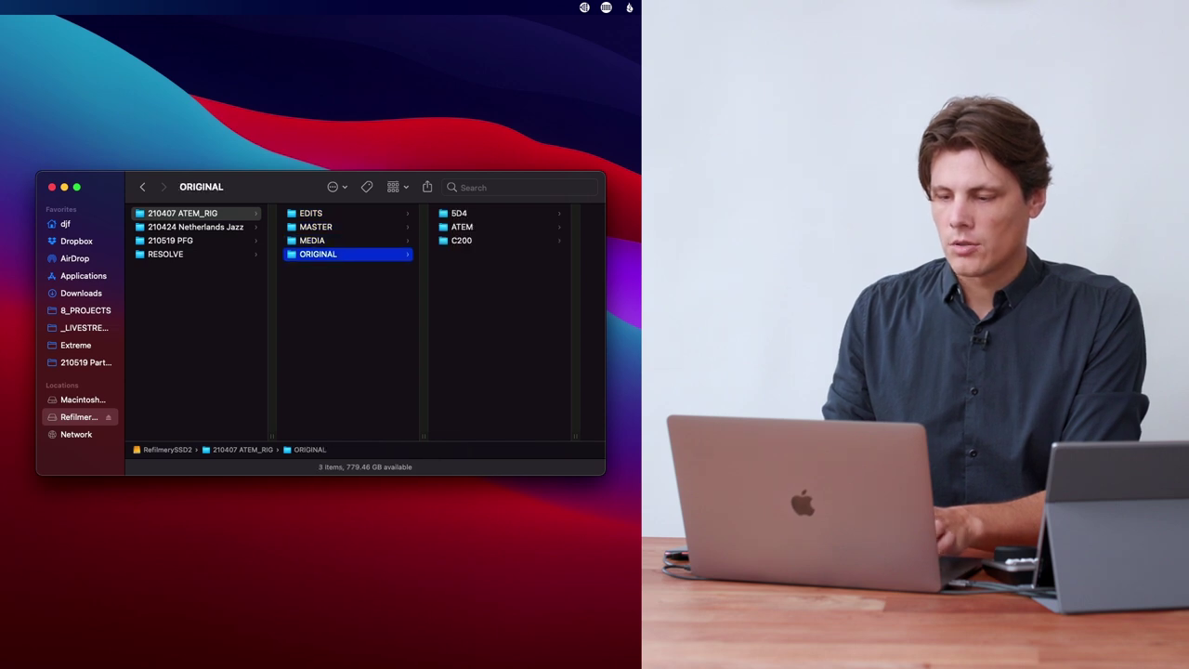
key("Right")
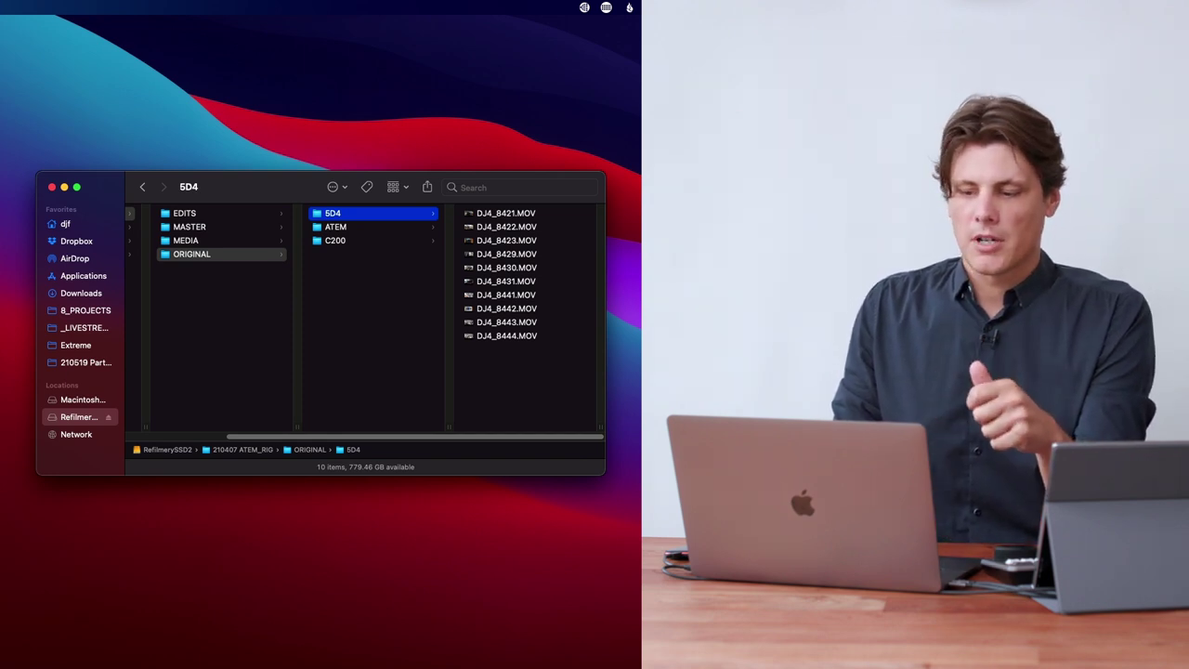
key("Down")
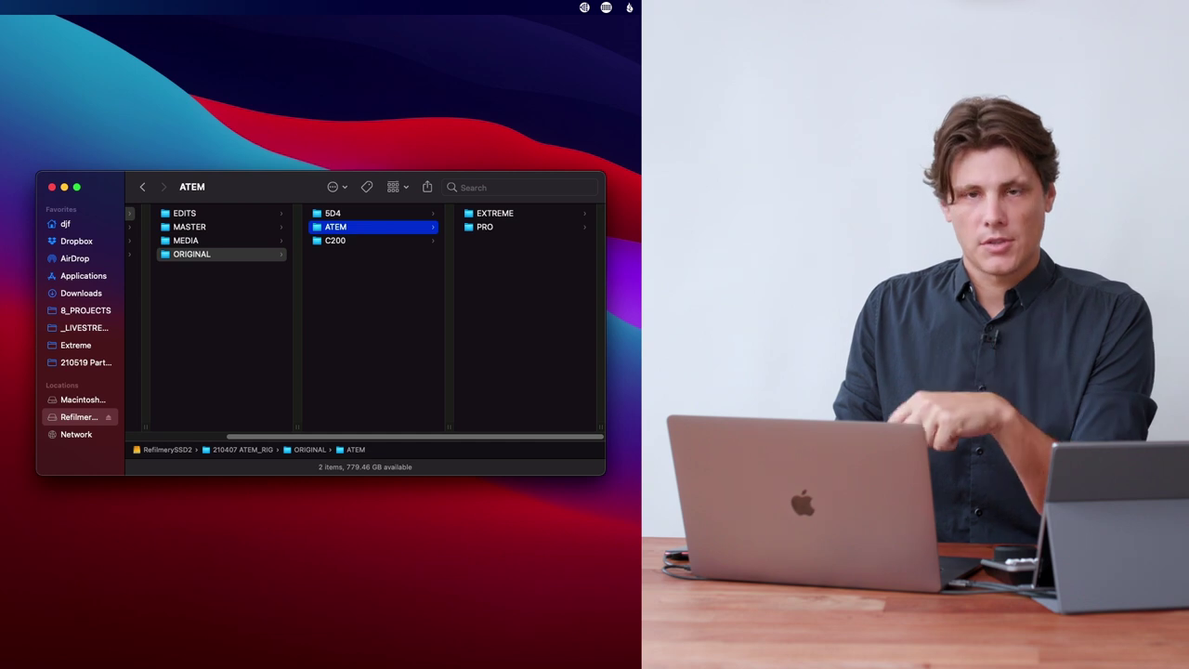
key("Down")
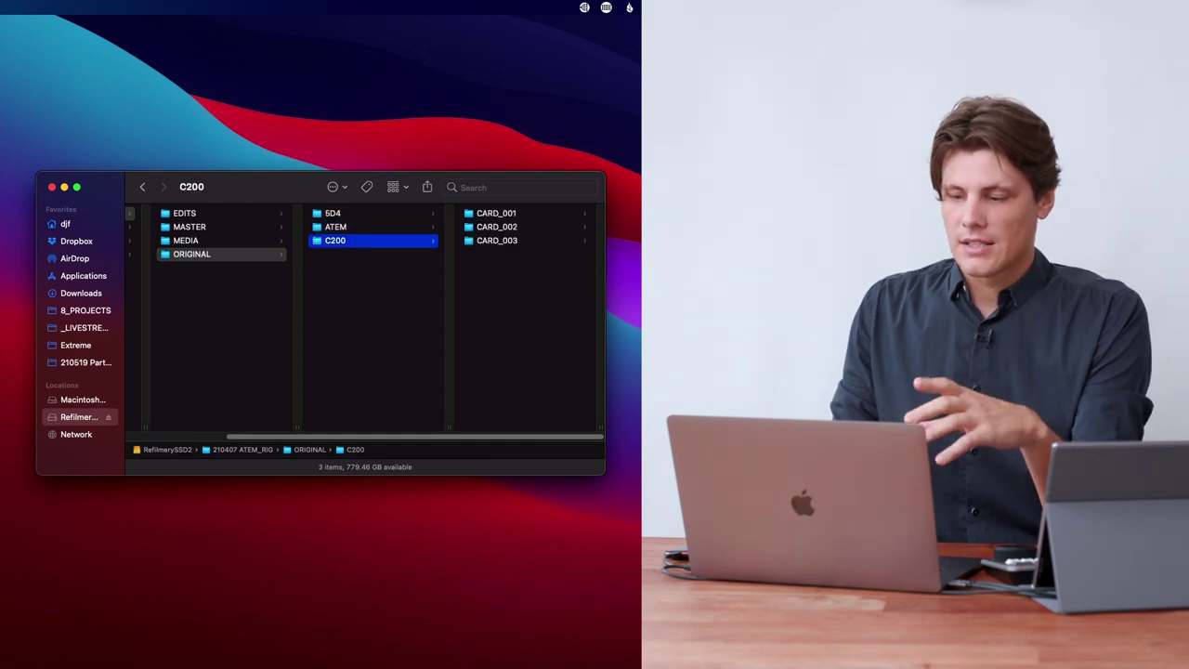
key("Up")
key("Right")
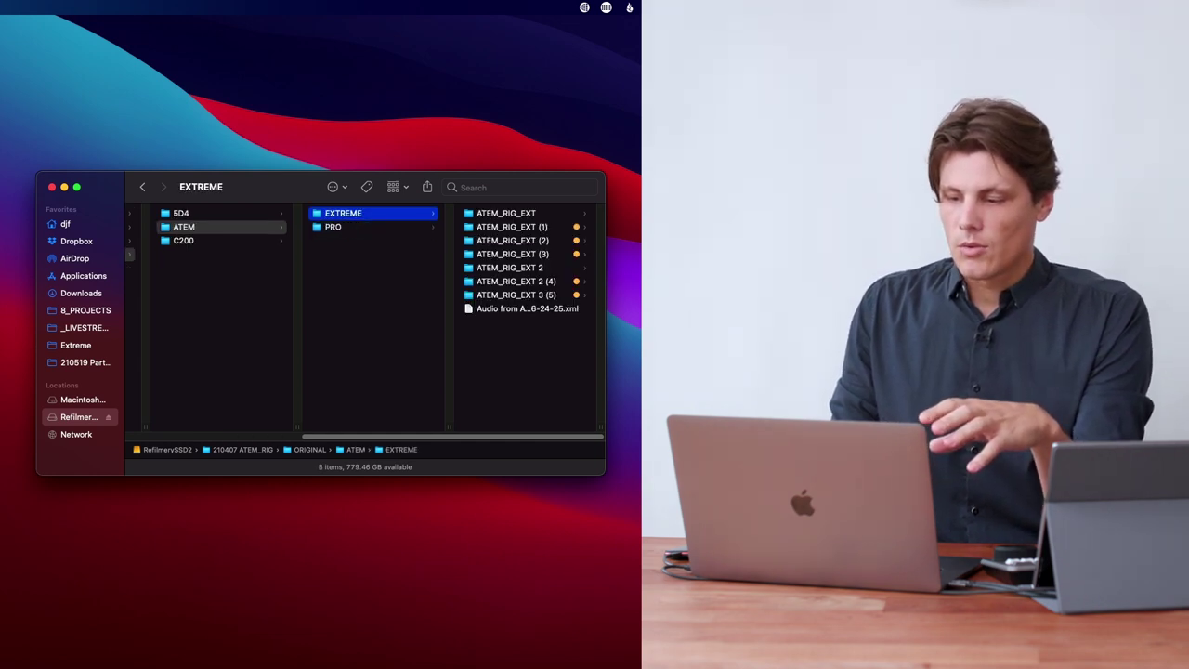
key("Down")
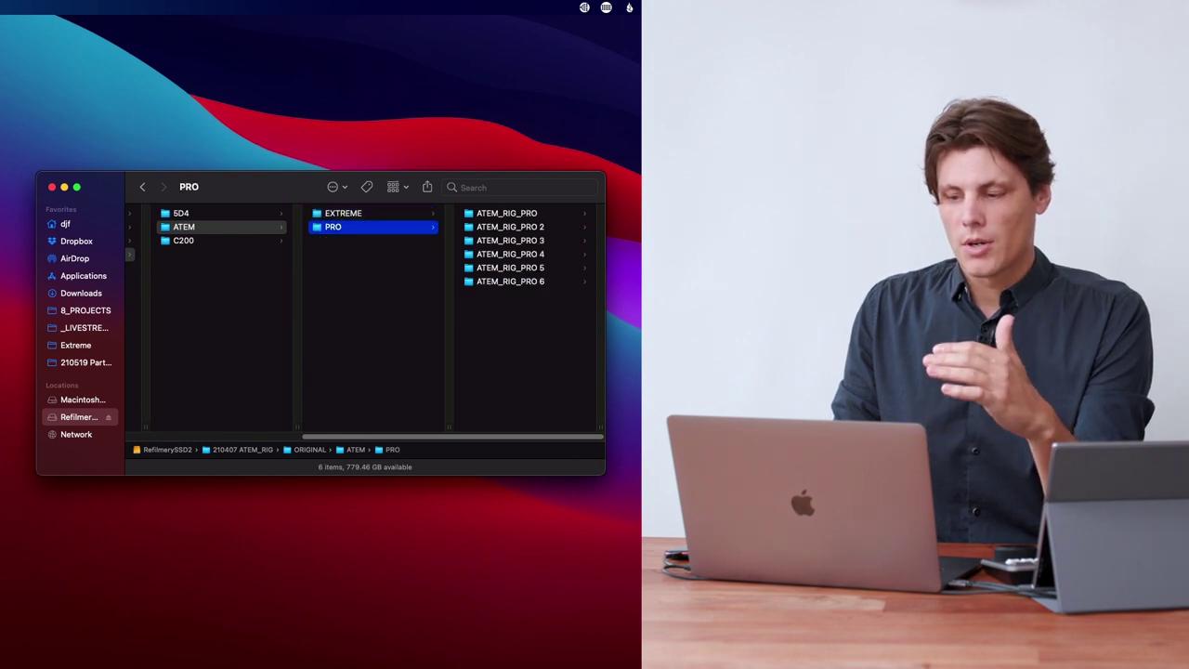
key("Right")
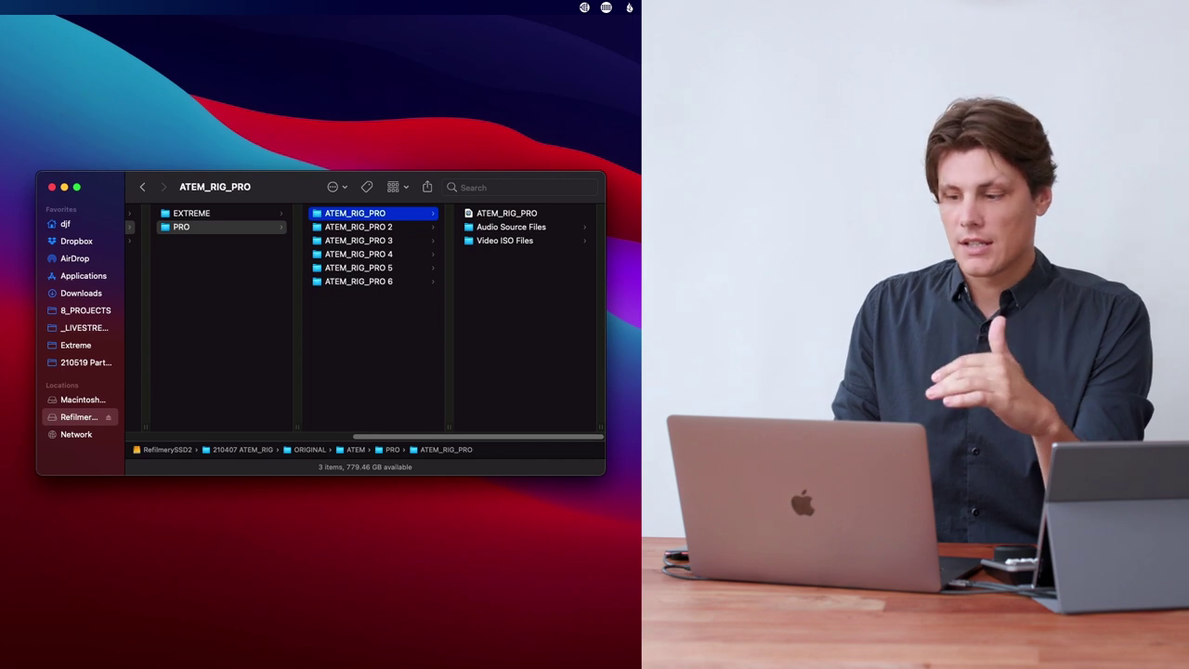
Examine the contents of the PRO recording folders and of the card folders in C200
key("Down")
key("Right")
key("Down")
key("Down")
key("Down")
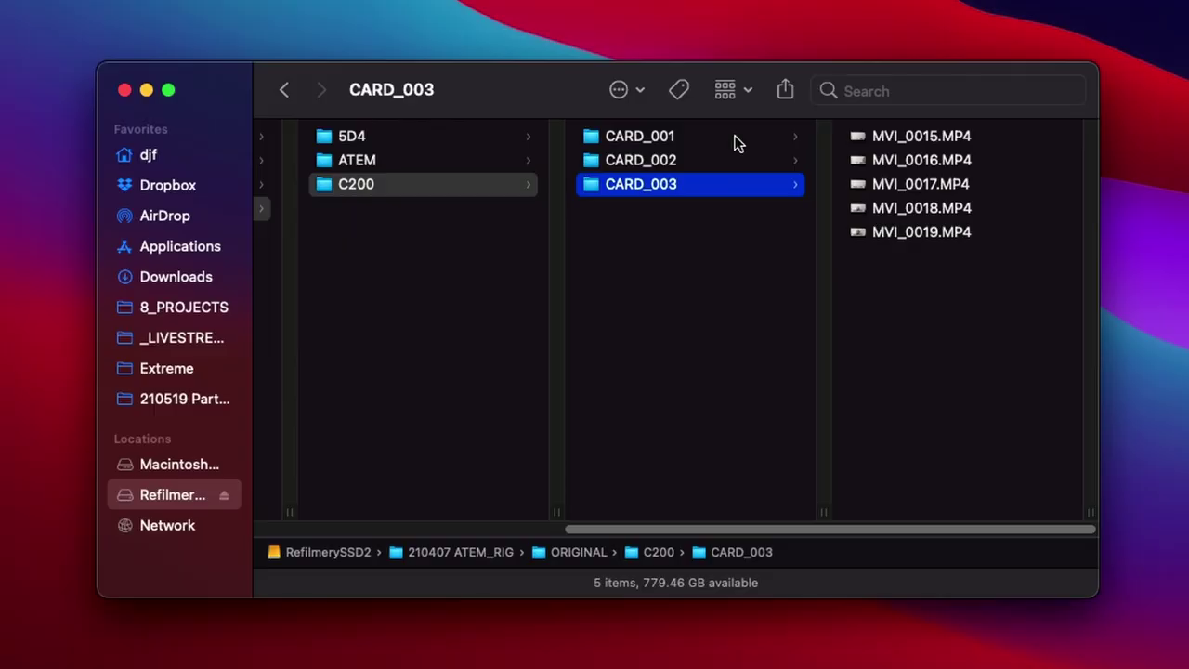
left_click(735, 139)
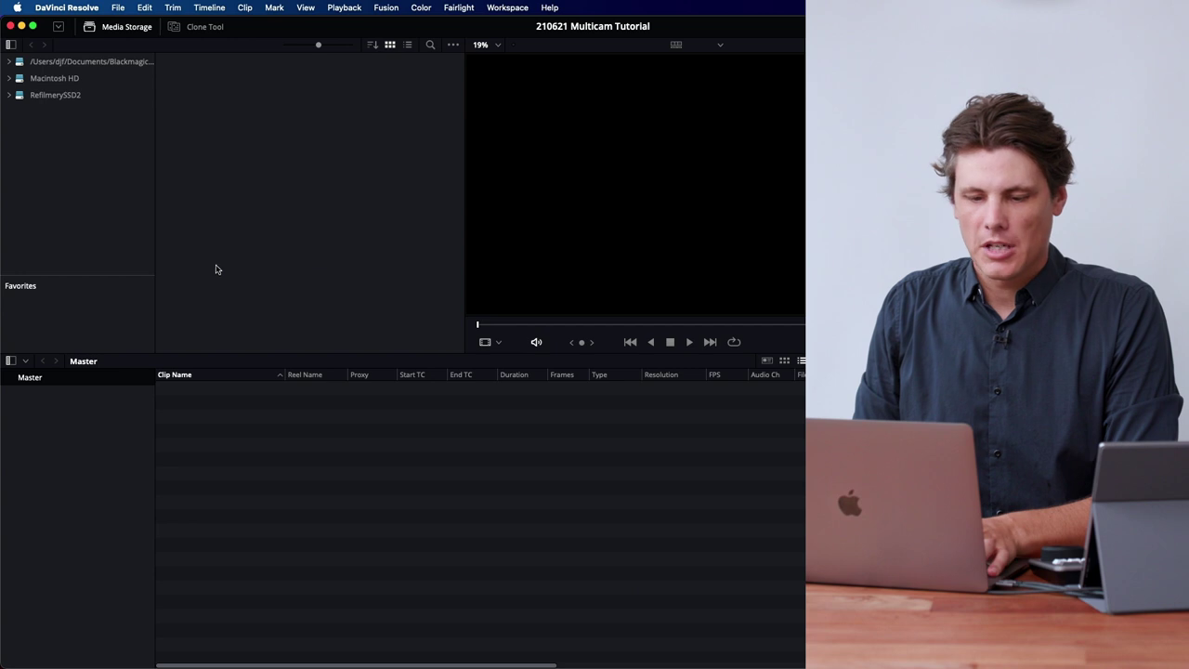
In DaVinci Resolve's media pool, expand the EXTREME bin and list its clips together with those of all its sub-bins
key("super+Tab")
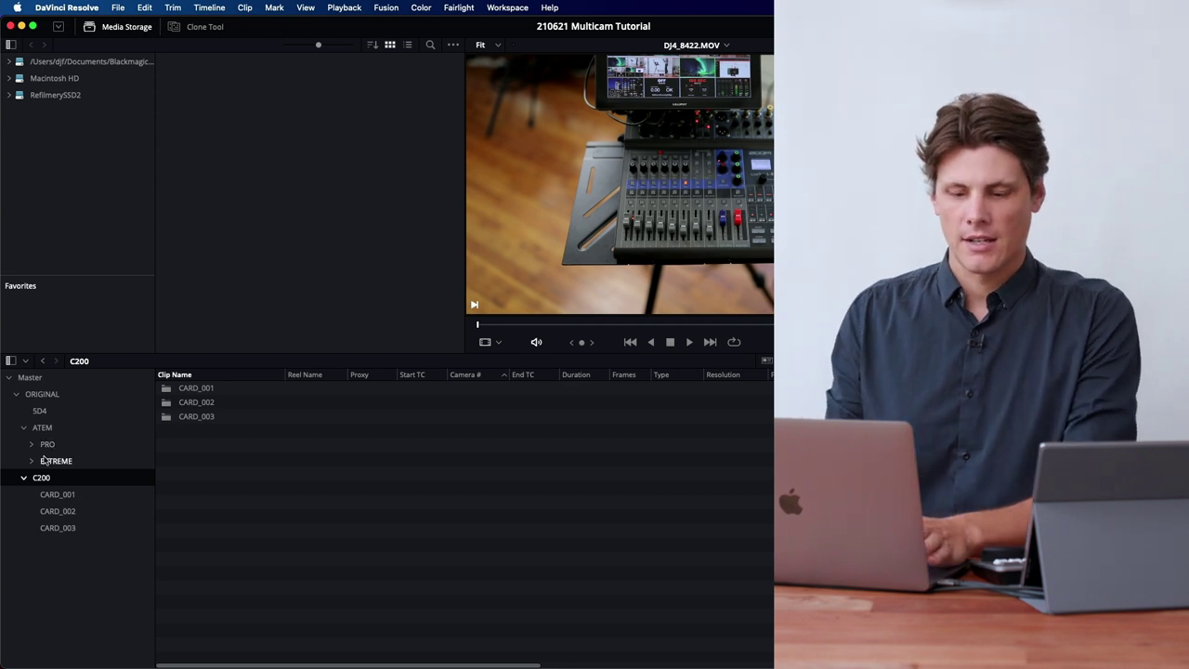
left_click(51, 460)
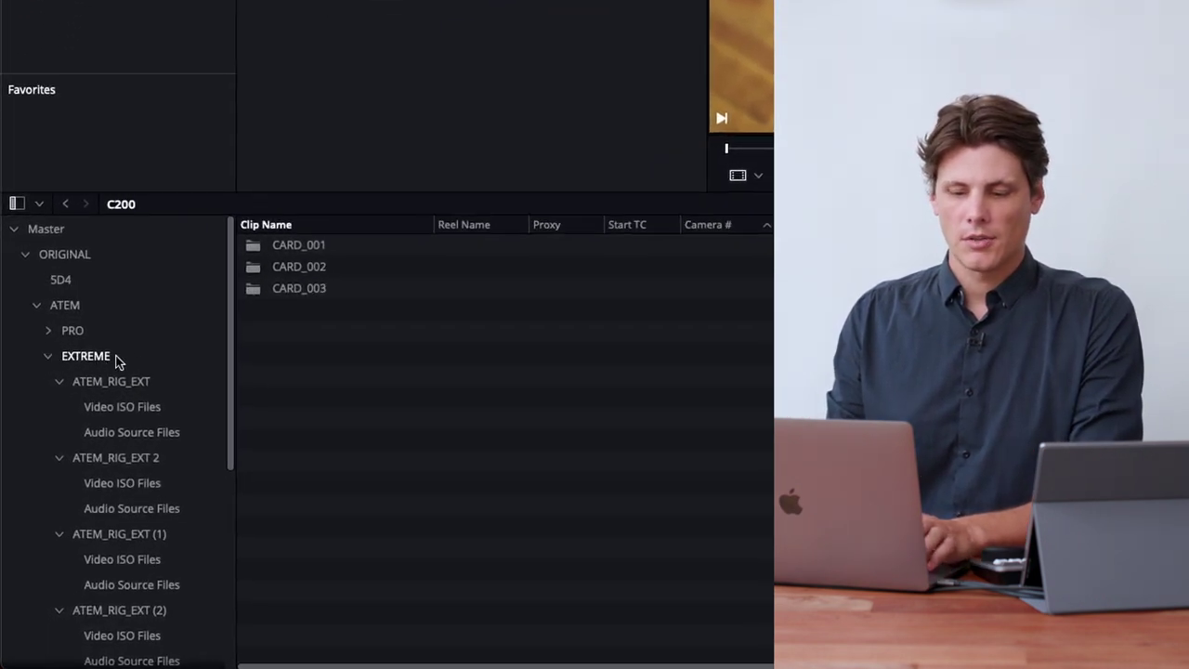
left_click(130, 359)
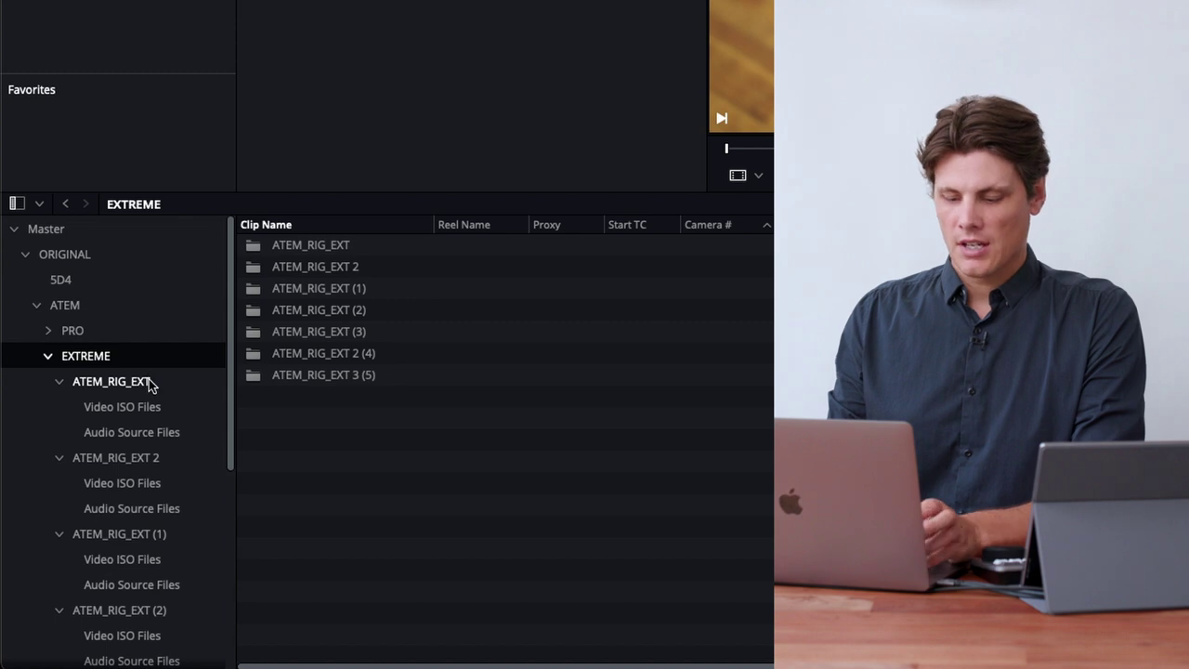
left_click(148, 383, "super")
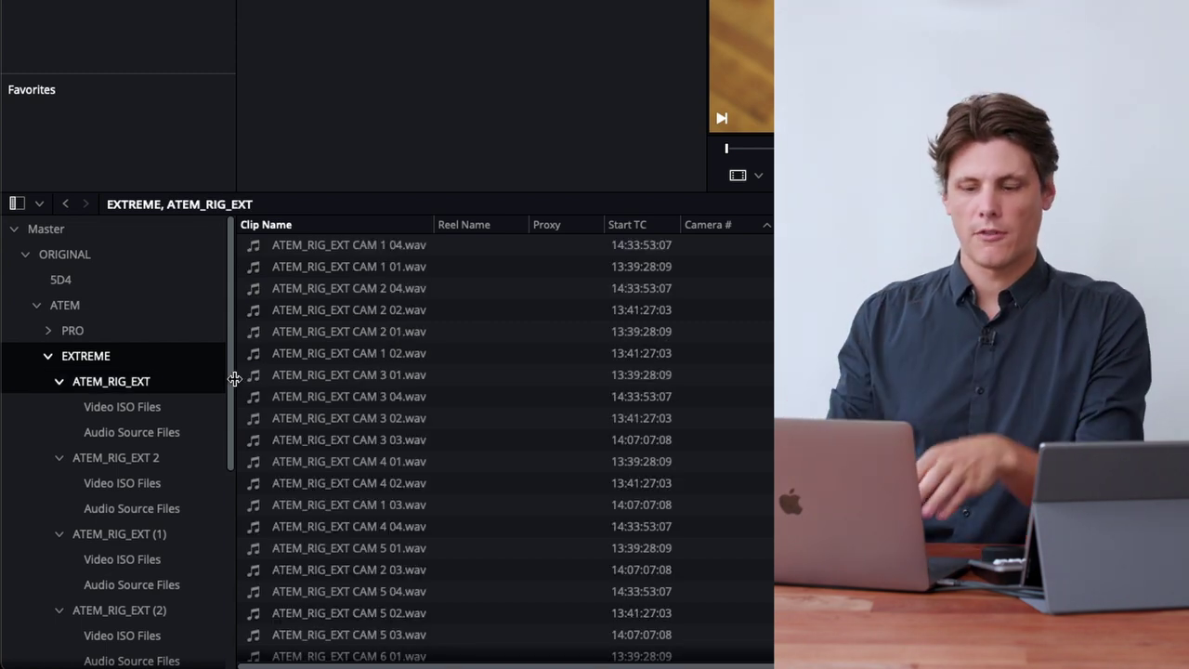
scroll(198, 439, "down", 5)
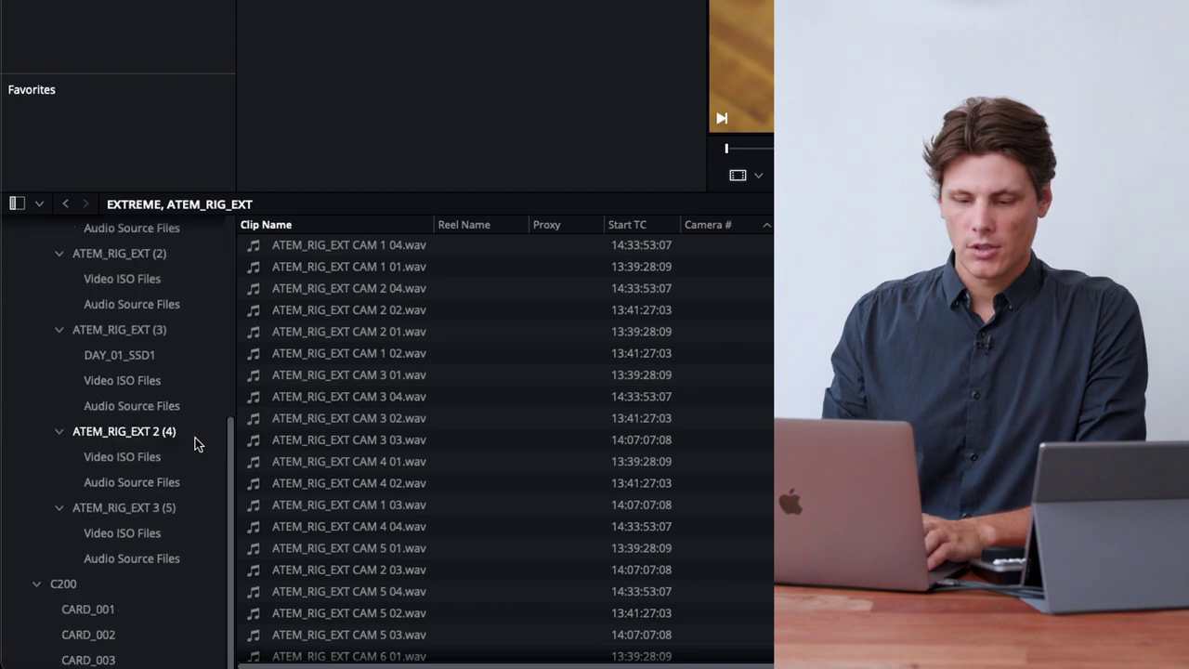
left_click(124, 557, "shift")
scroll(164, 458, "up", 4)
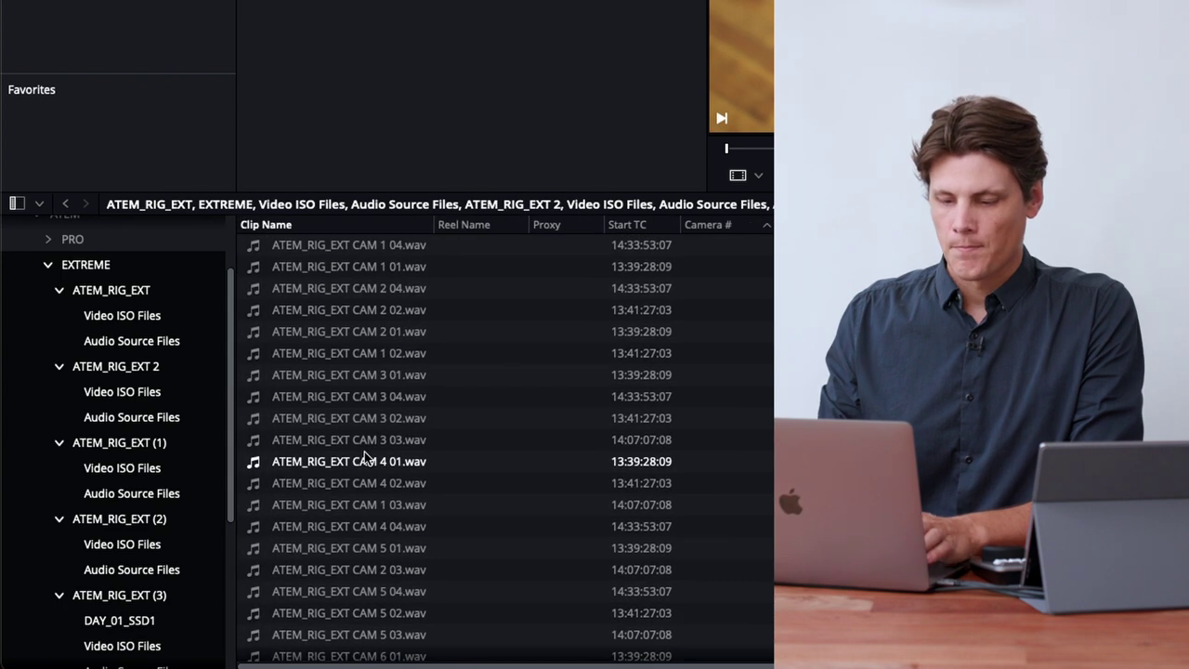
scroll(346, 397, "down", 5)
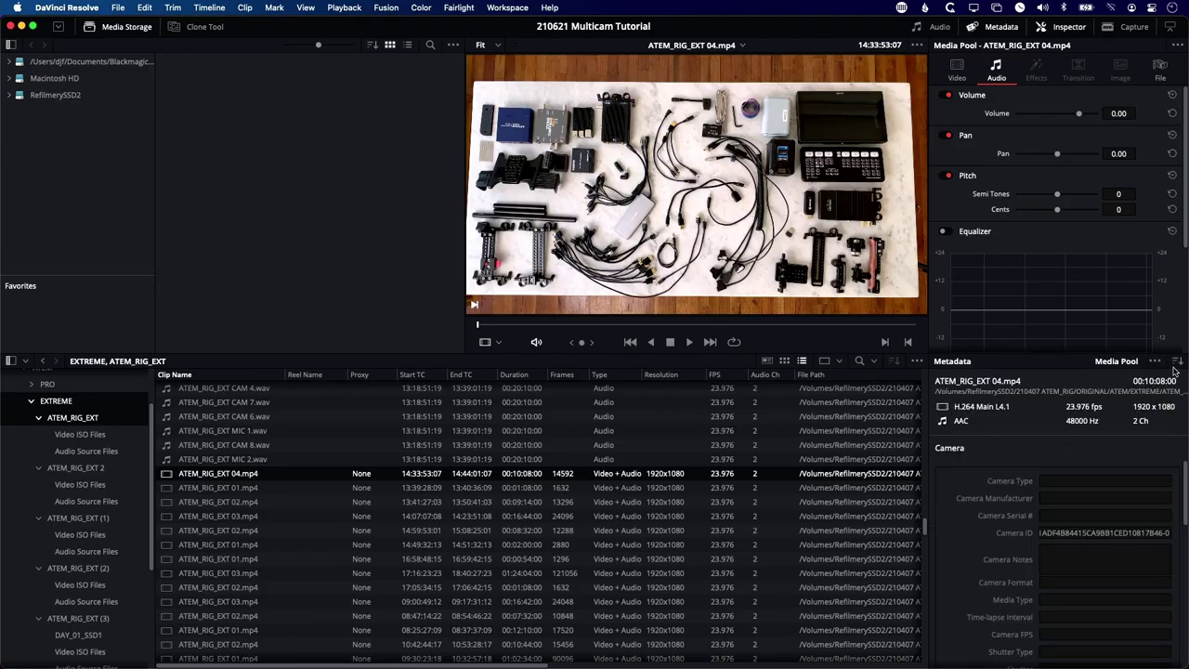
Display the Shot & Scene metadata group for the clip ATEM_RIG_EXT 04.mp4 and find its Camera # field
left_click(1173, 361)
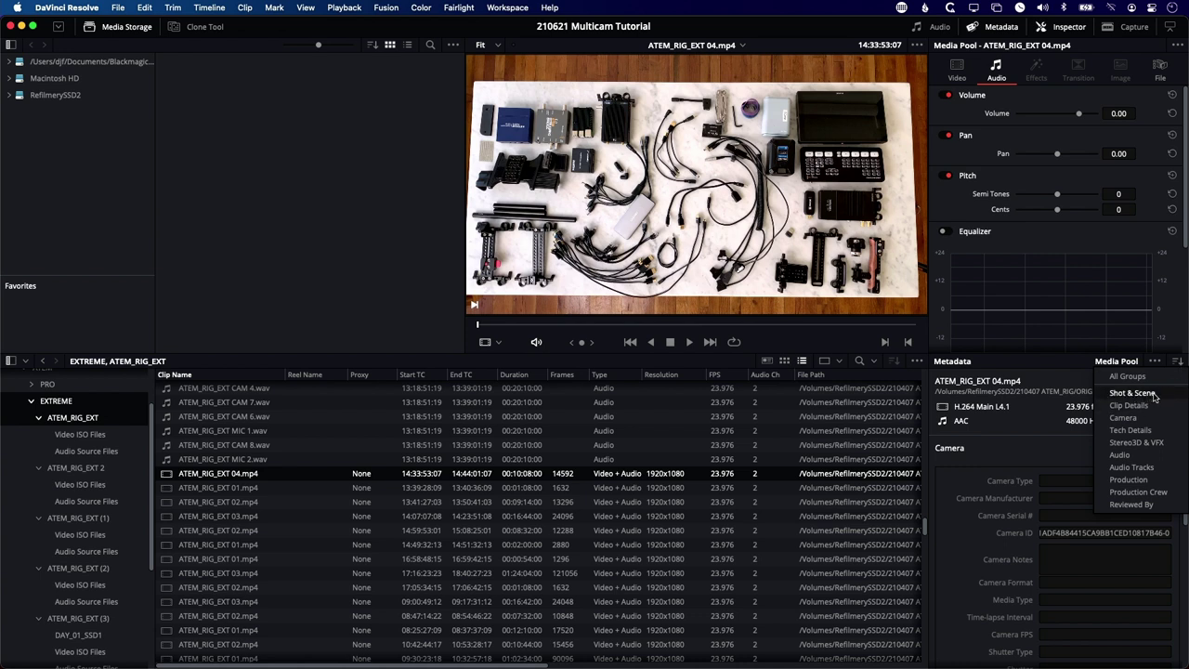
left_click(1133, 393)
scroll(962, 603, "down", 10)
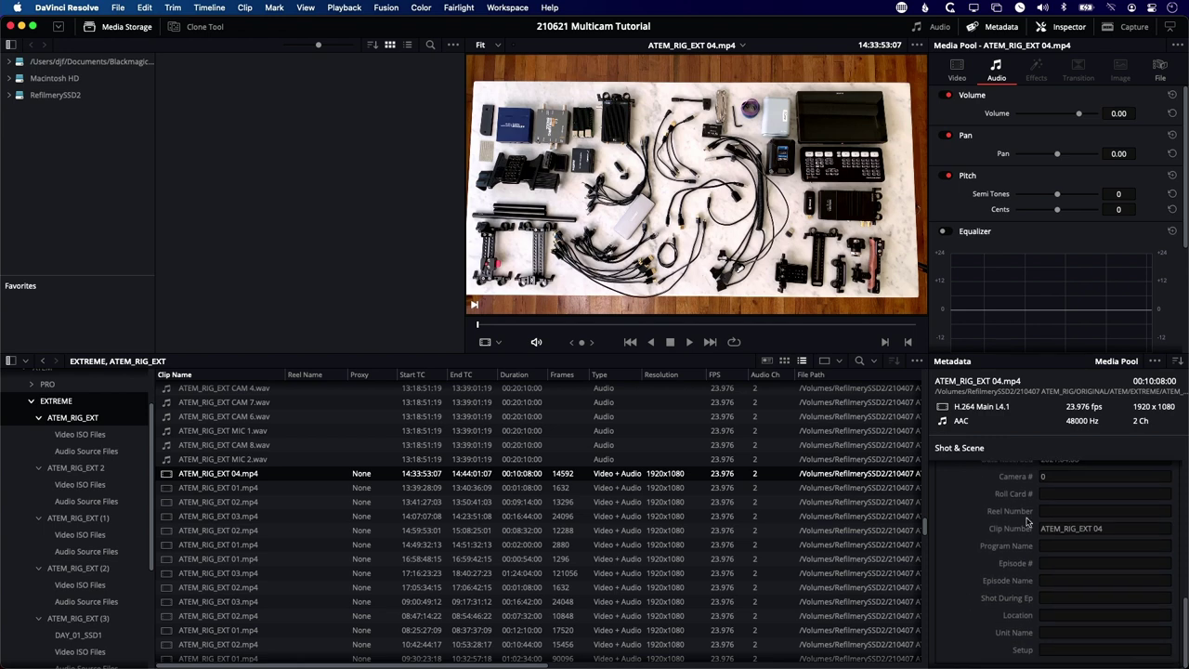
Add the Camera # column to the media pool's clip list and sort the clips by it
right_click(381, 374)
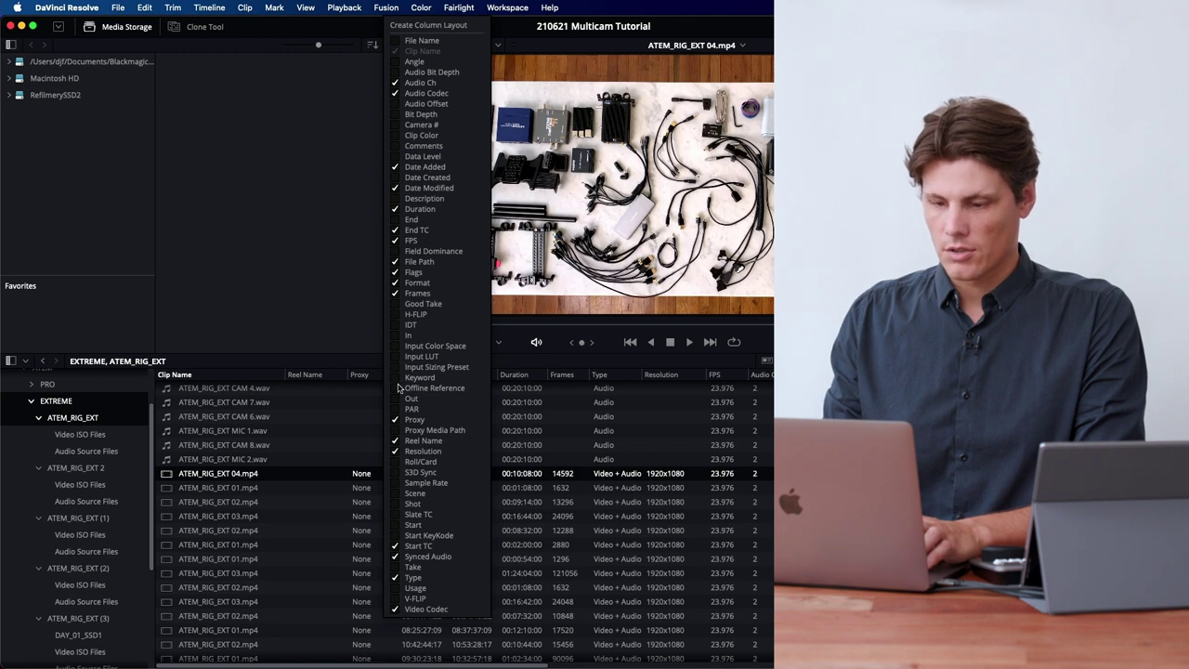
left_click(418, 124)
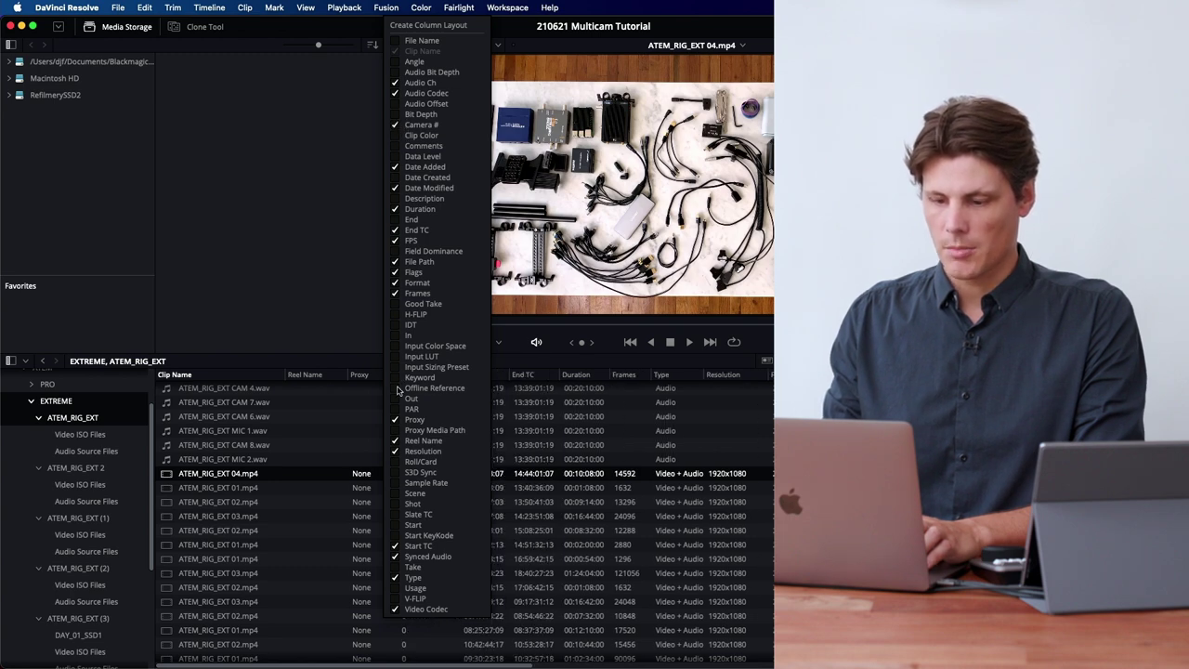
left_click(334, 501)
left_click(334, 502)
left_click(413, 375)
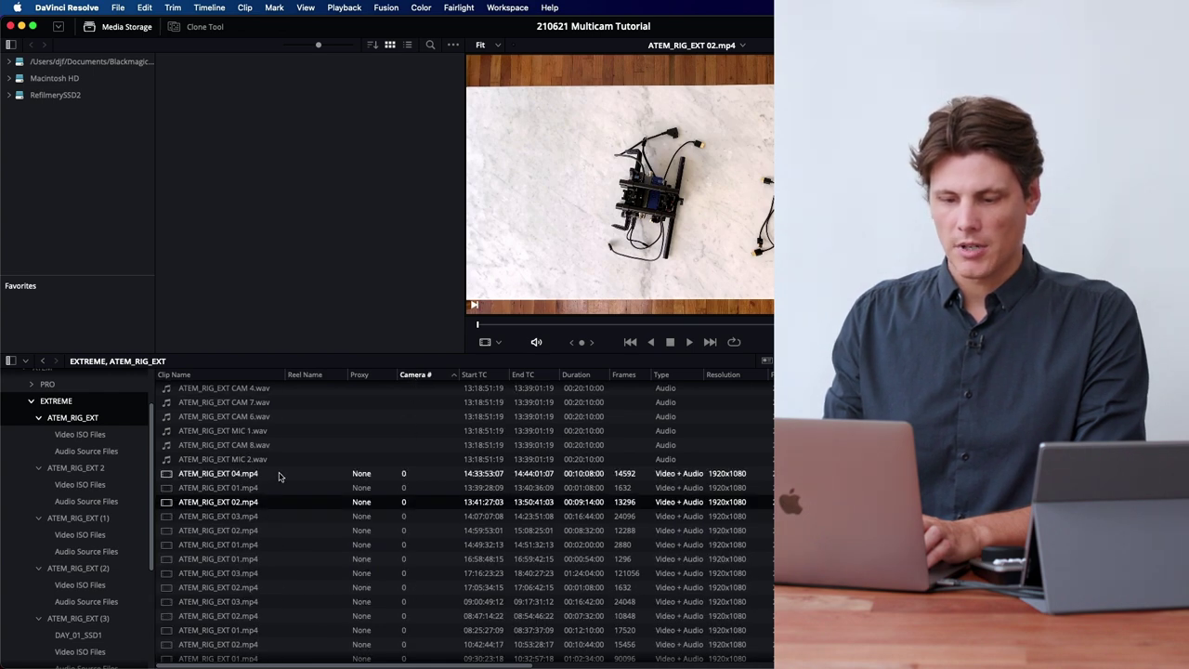
left_click(284, 486, "shift")
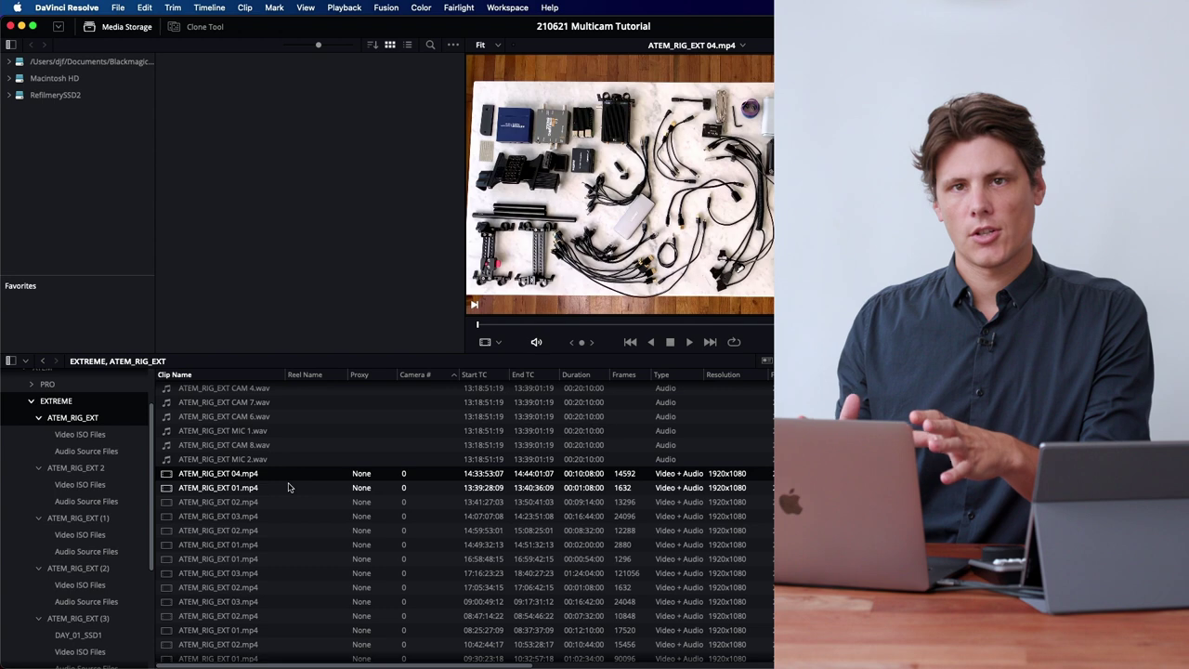
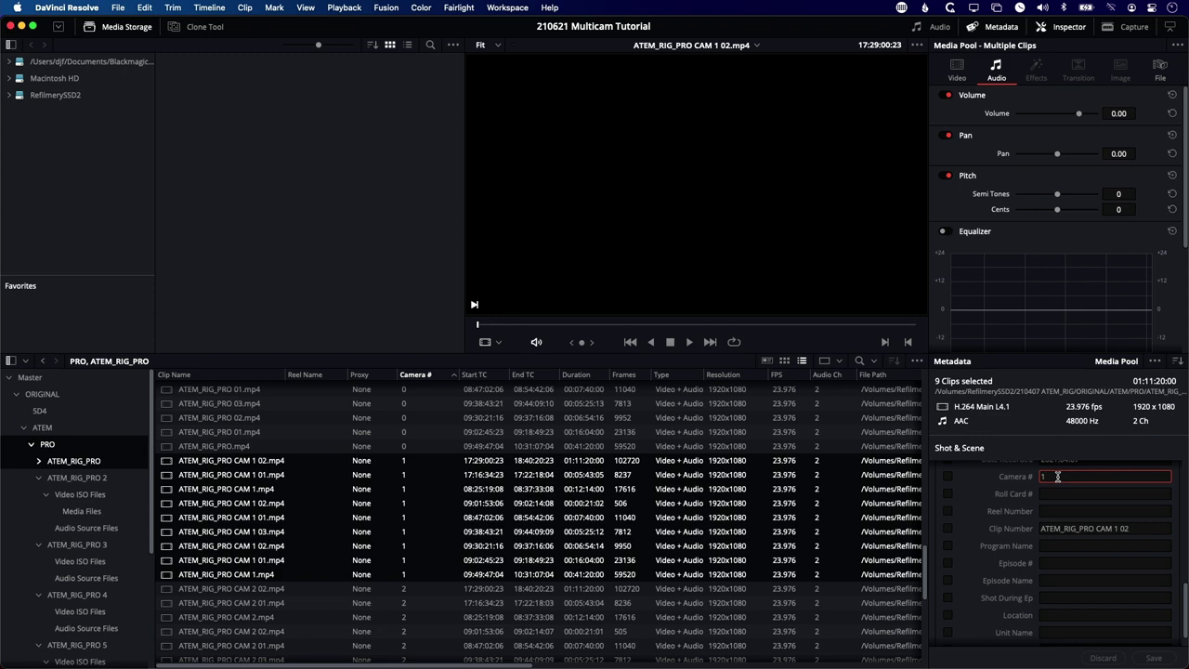
Set the Camera # metadata to 10 for all ATEM_RIG_PRO CAM 1 clips and to 11 for all CAM 2 clips
left_click(1153, 658)
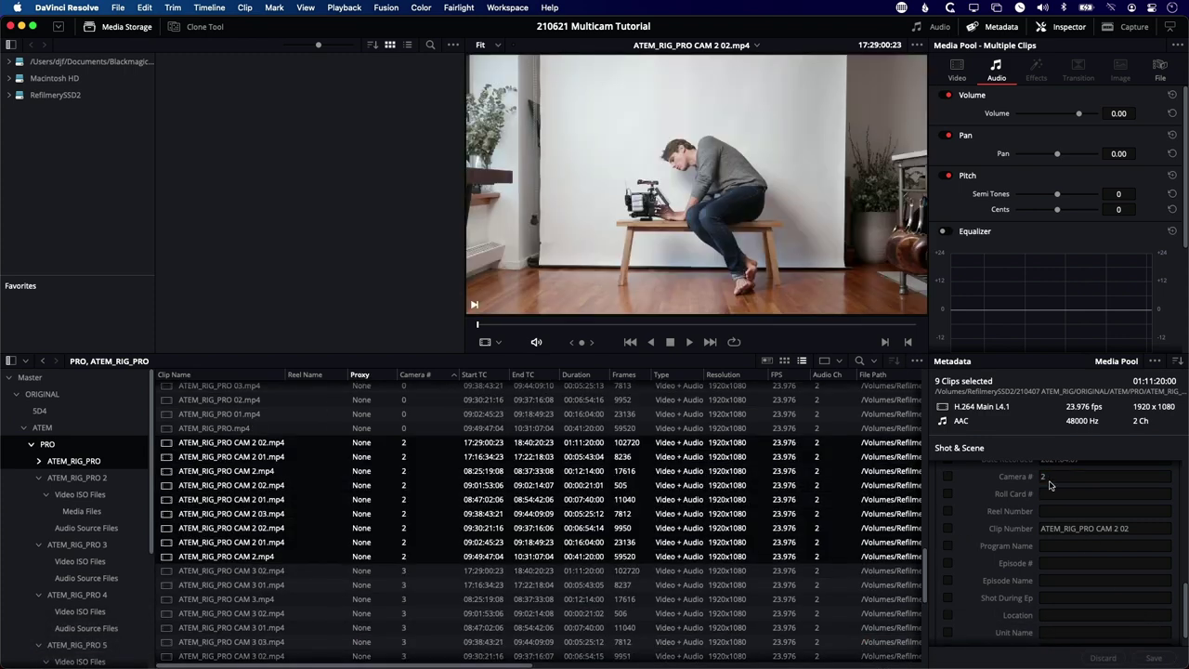
left_click(1049, 477)
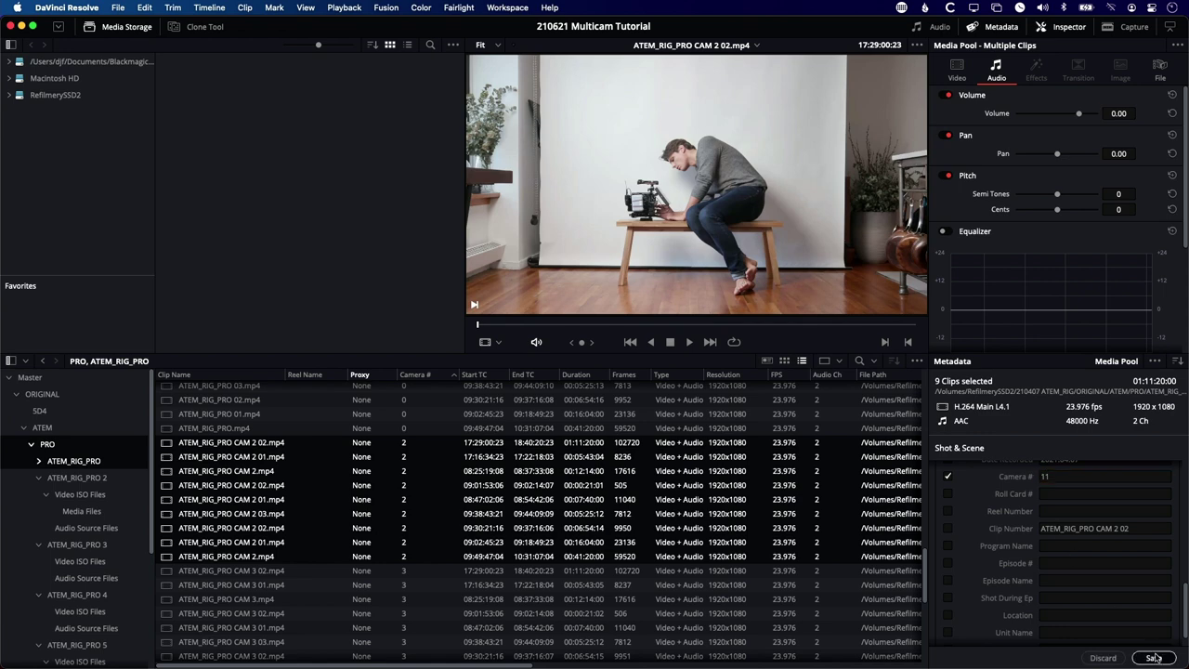
left_click(1152, 658)
Set the Camera # metadata of all ATEM_RIG_PRO CAM 3 clips to 12
left_click(233, 413)
left_click(233, 527, "shift")
left_click(1016, 476)
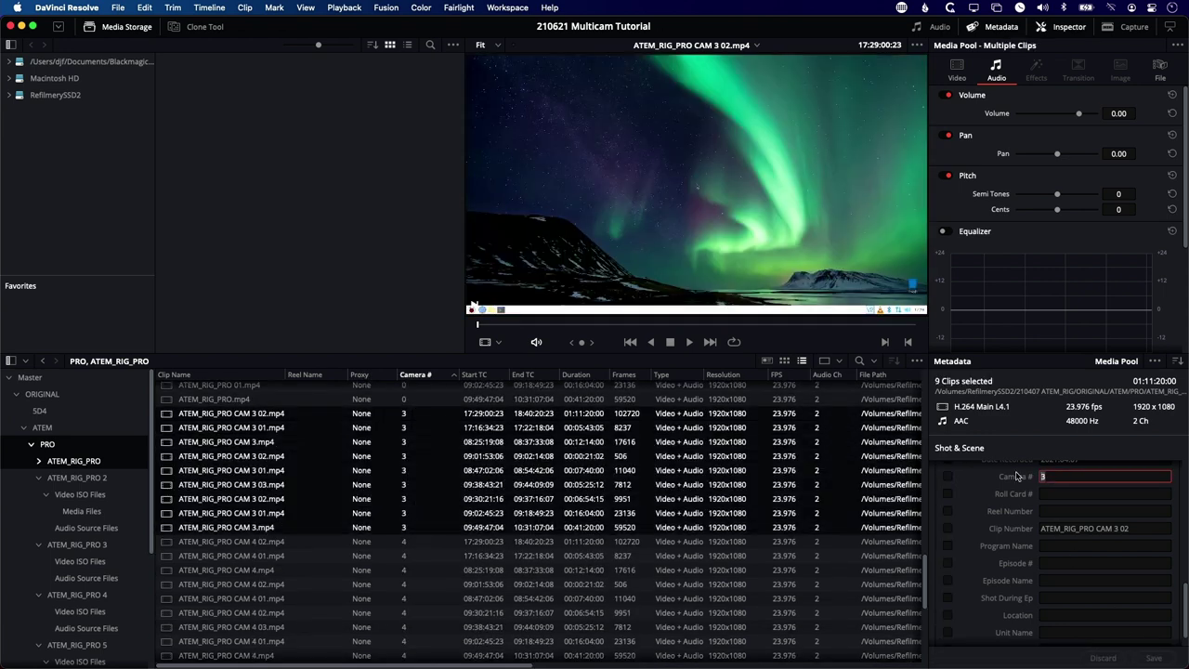
left_click(1153, 658)
Set the Camera # metadata of all ATEM_RIG_PRO CAM 4 clips to 13
left_click(233, 484)
left_click(415, 599, "shift")
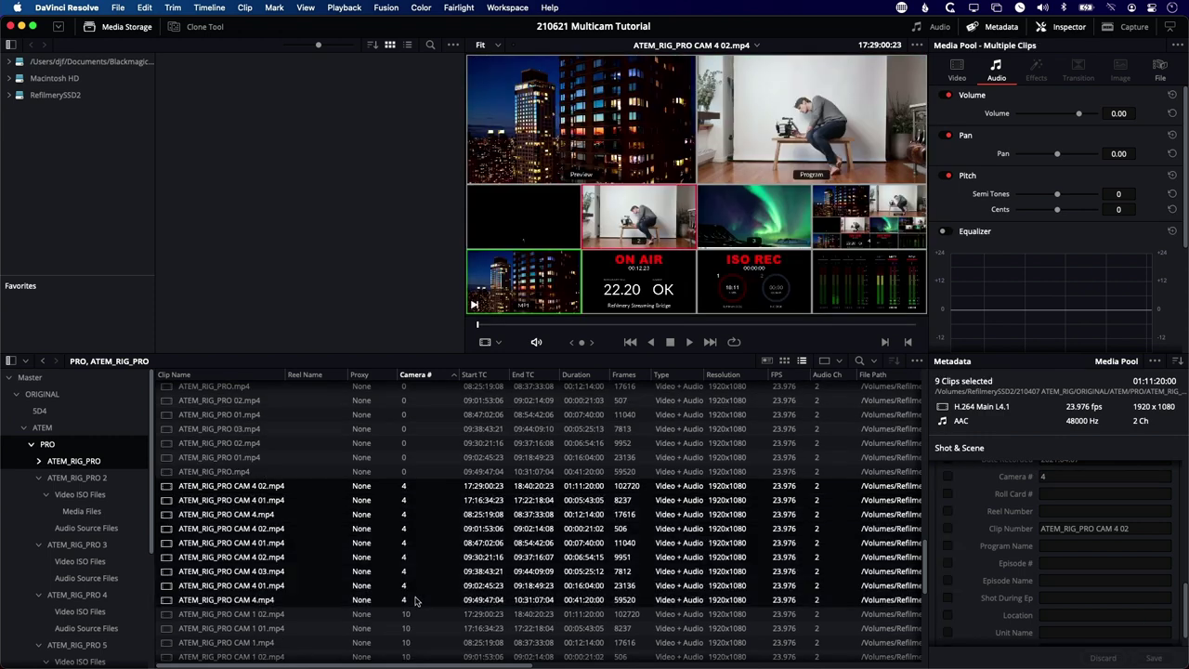
left_click(1031, 478)
type("13")
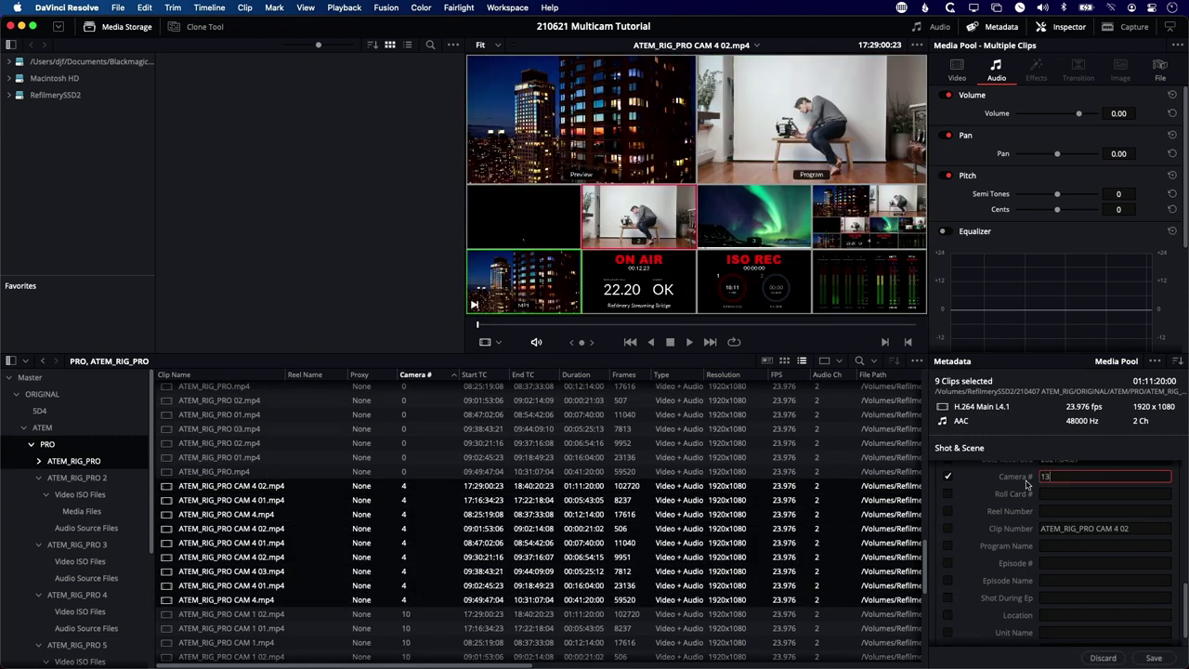
left_click(1152, 658)
Set the Camera # metadata to 14 for the ATEM_RIG_PRO video clips that have no CAM number in their names
scroll(464, 520, "up", 3)
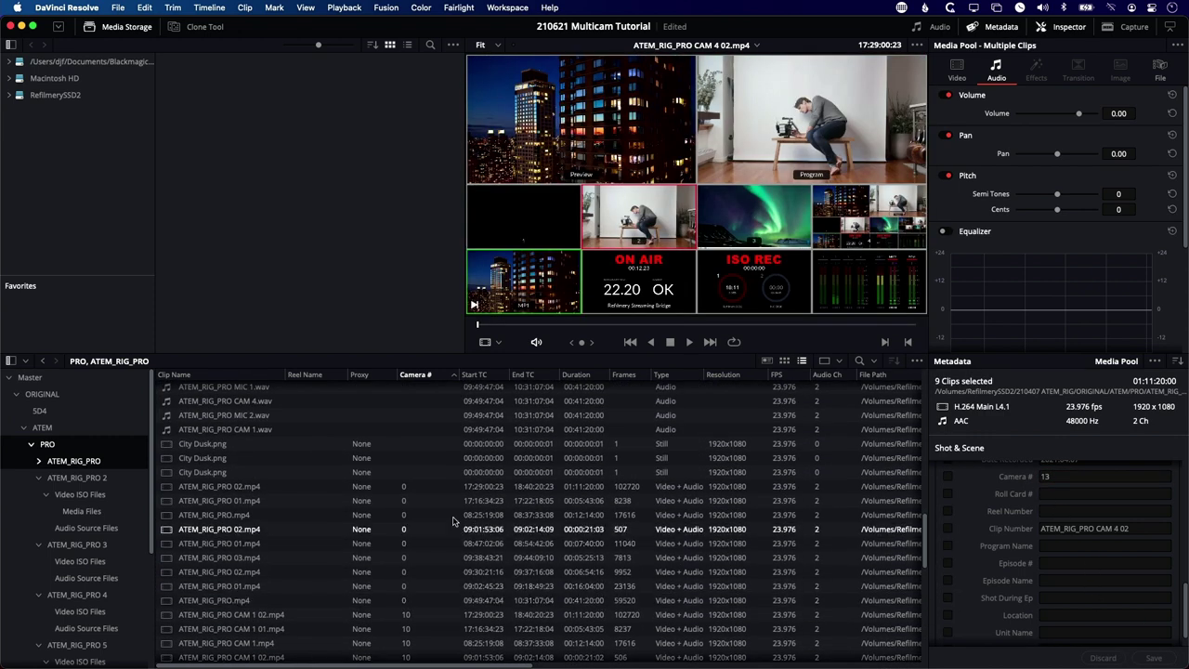
left_click(430, 493)
left_click(424, 601, "shift")
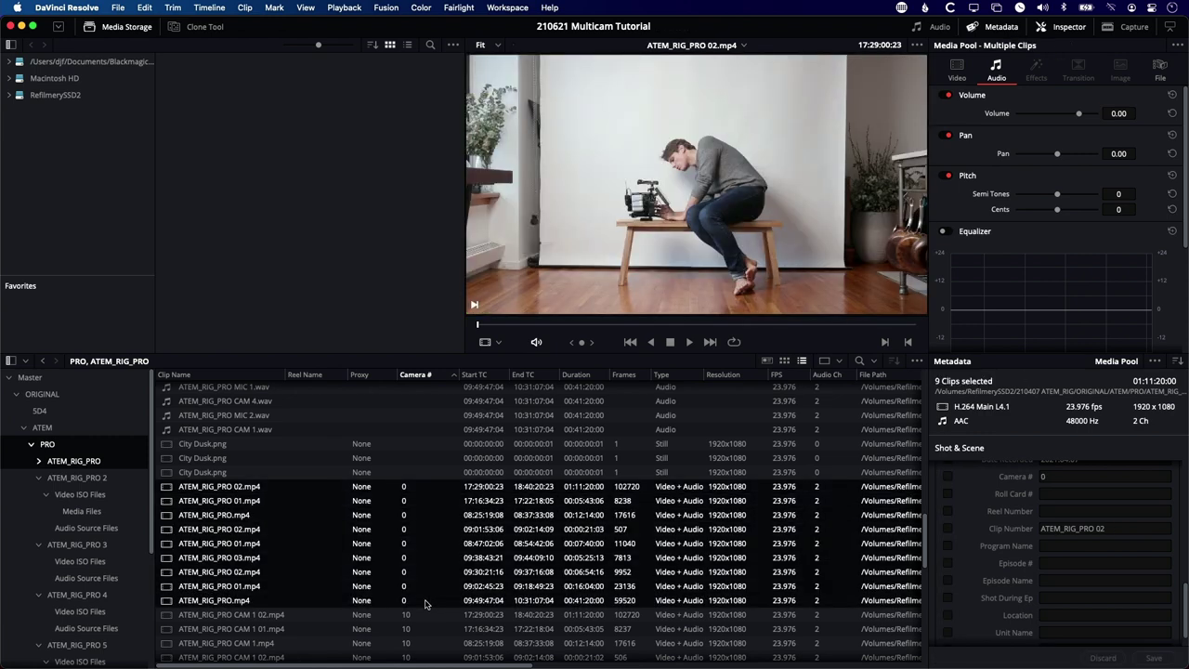
left_click(1020, 478)
type("14")
key("Tab")
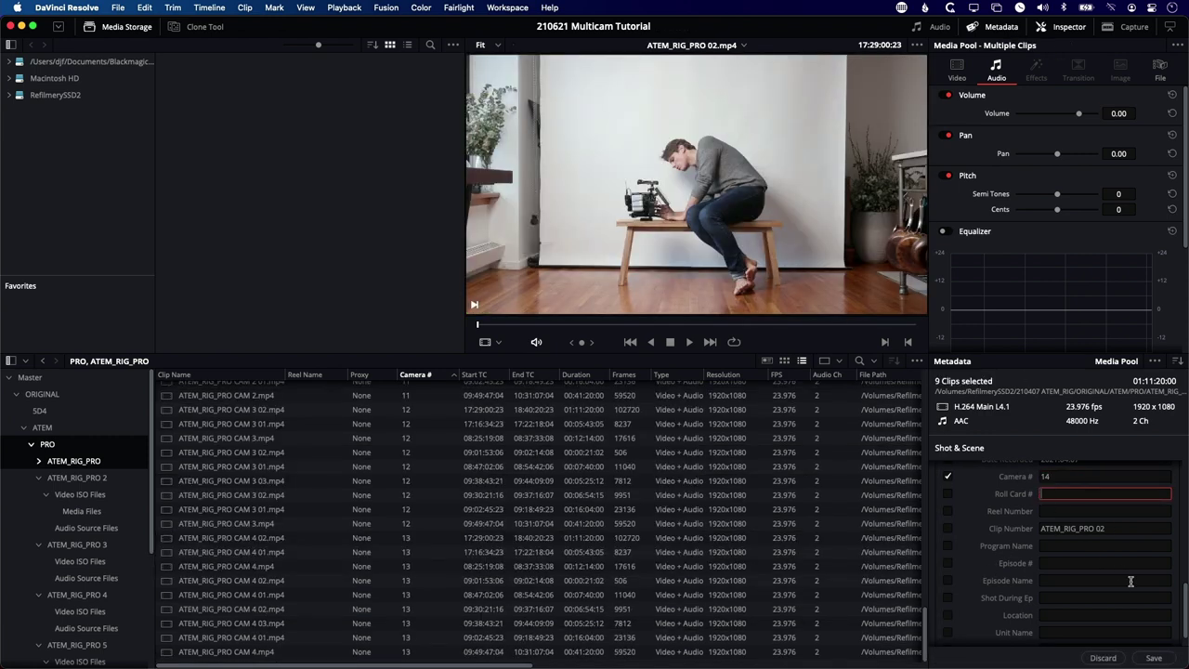
left_click(1153, 657)
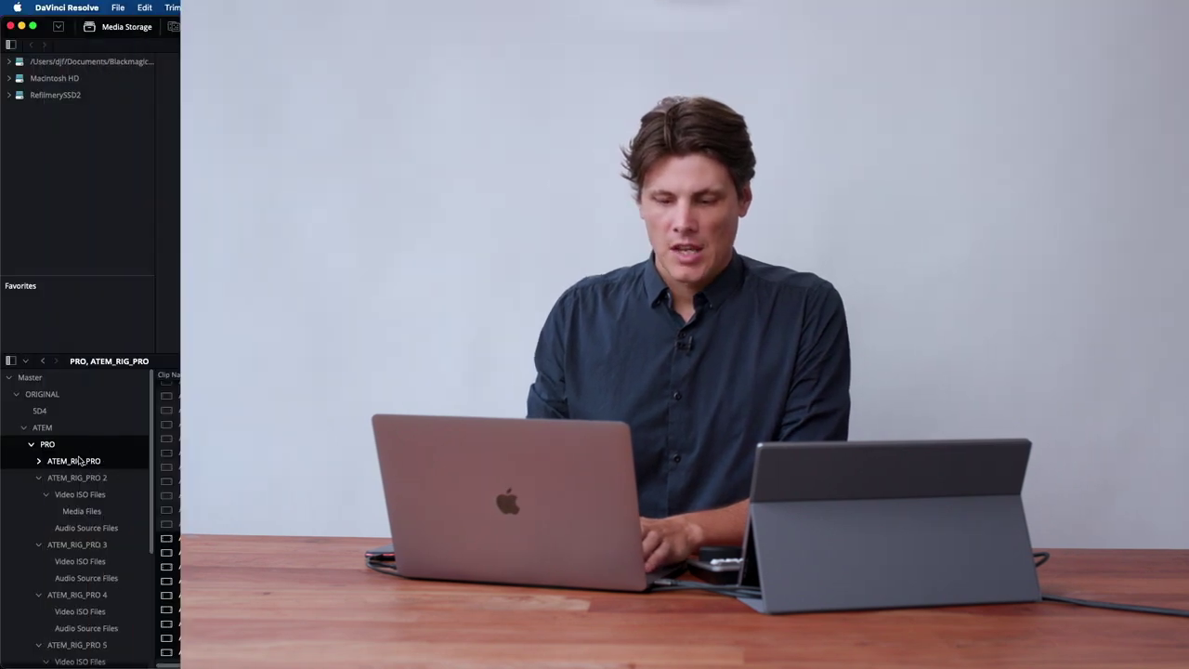
Set the Camera # metadata to 15 for all C200 clips in the CARD_001, CARD_002 and CARD_003 bins and save it
scroll(80, 458, "down", 5)
left_click(41, 610)
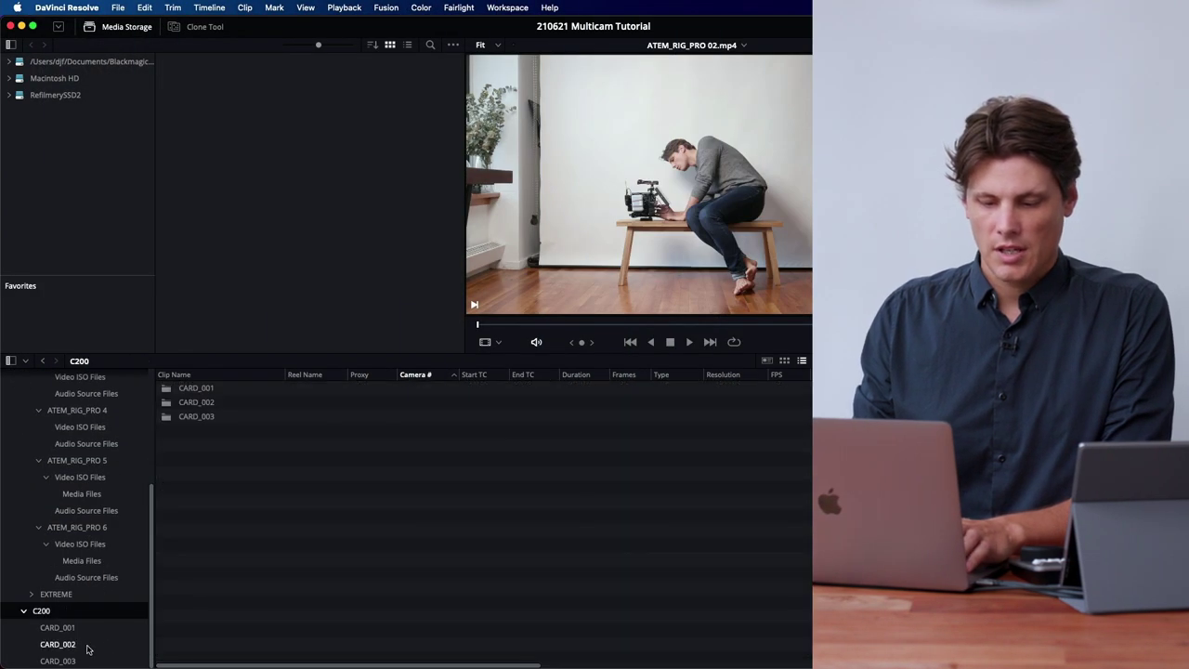
left_click(86, 658, "shift")
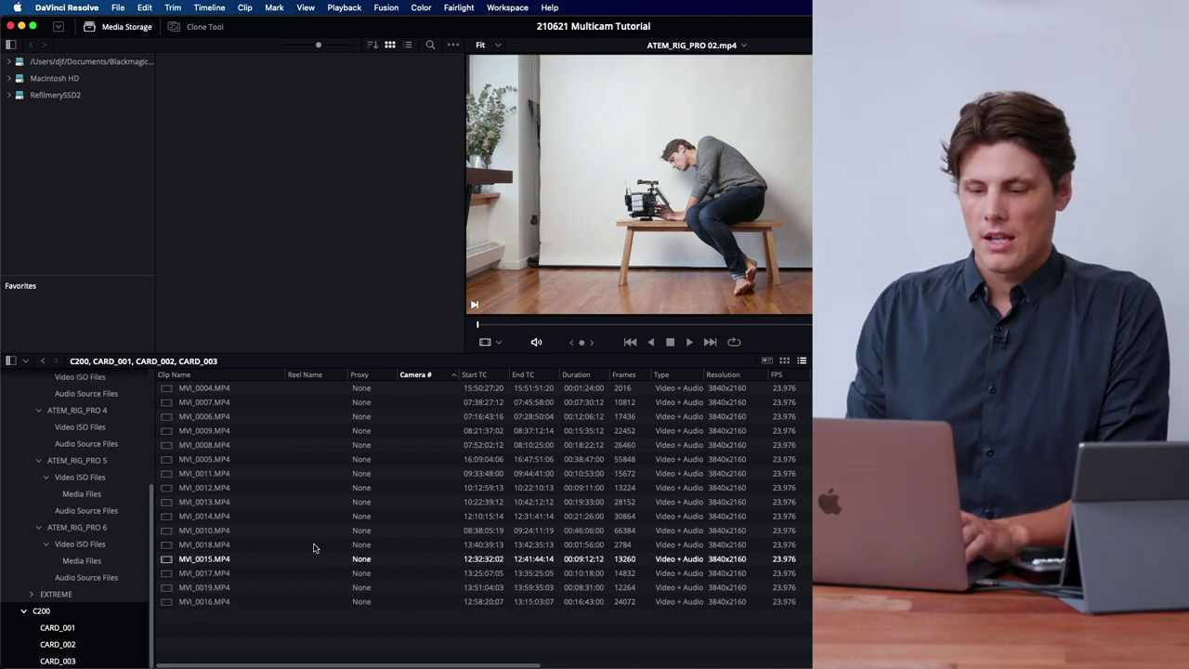
left_click(250, 388)
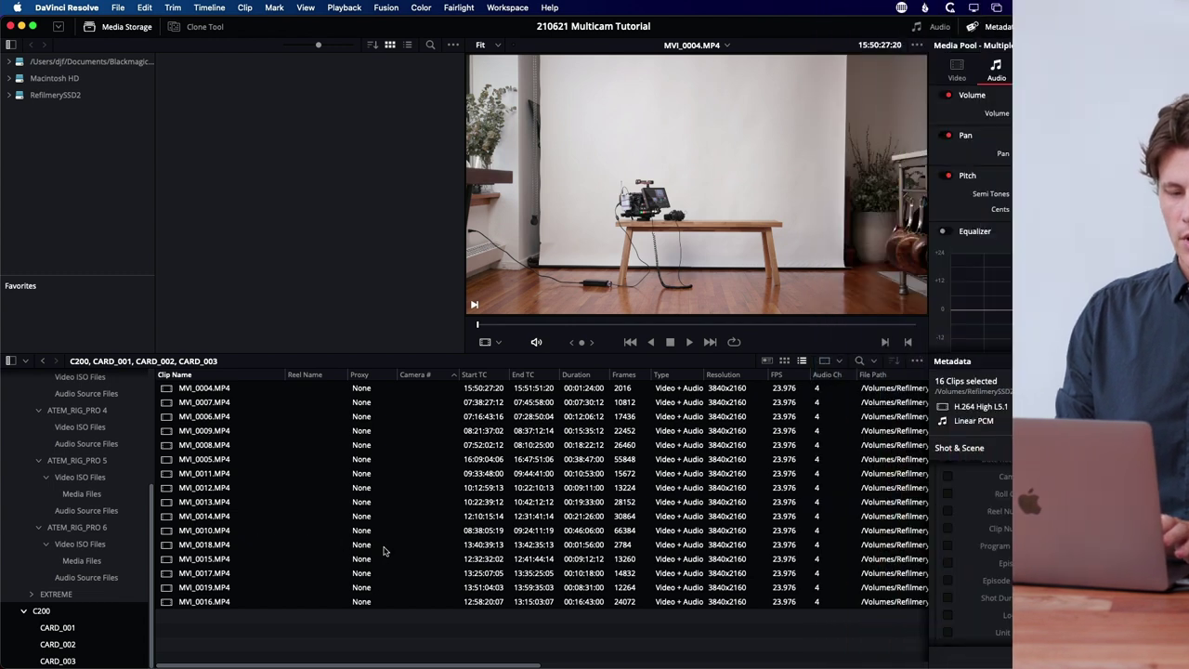
left_click(1057, 476)
type("15")
key("Tab")
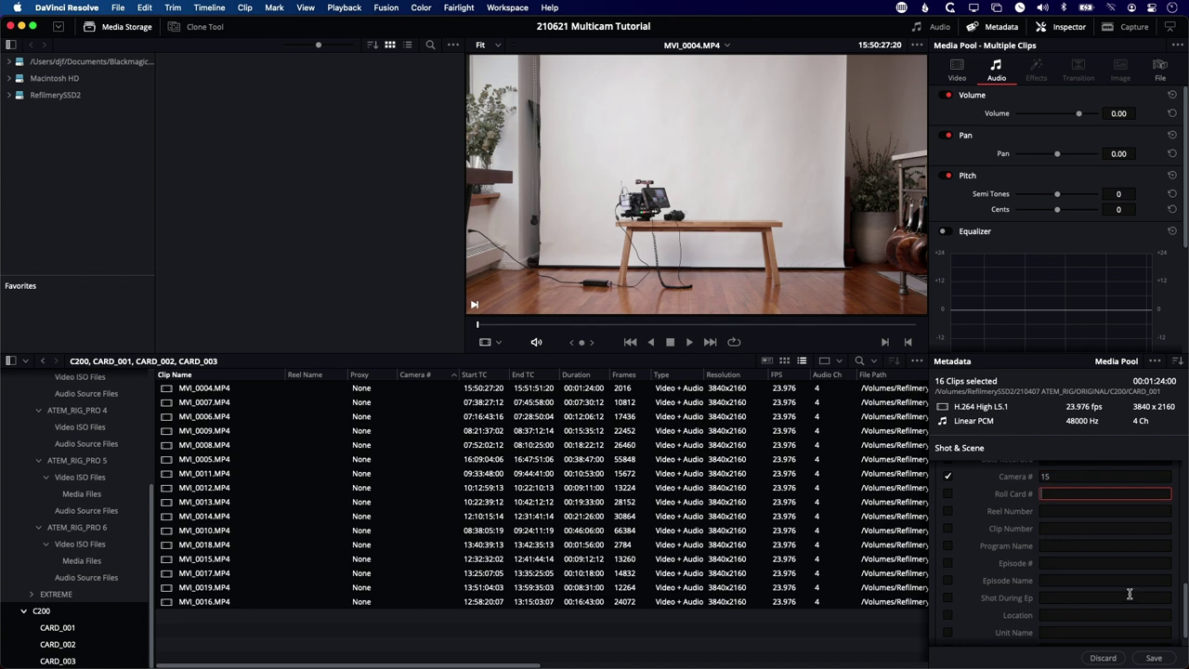
left_click(1153, 658)
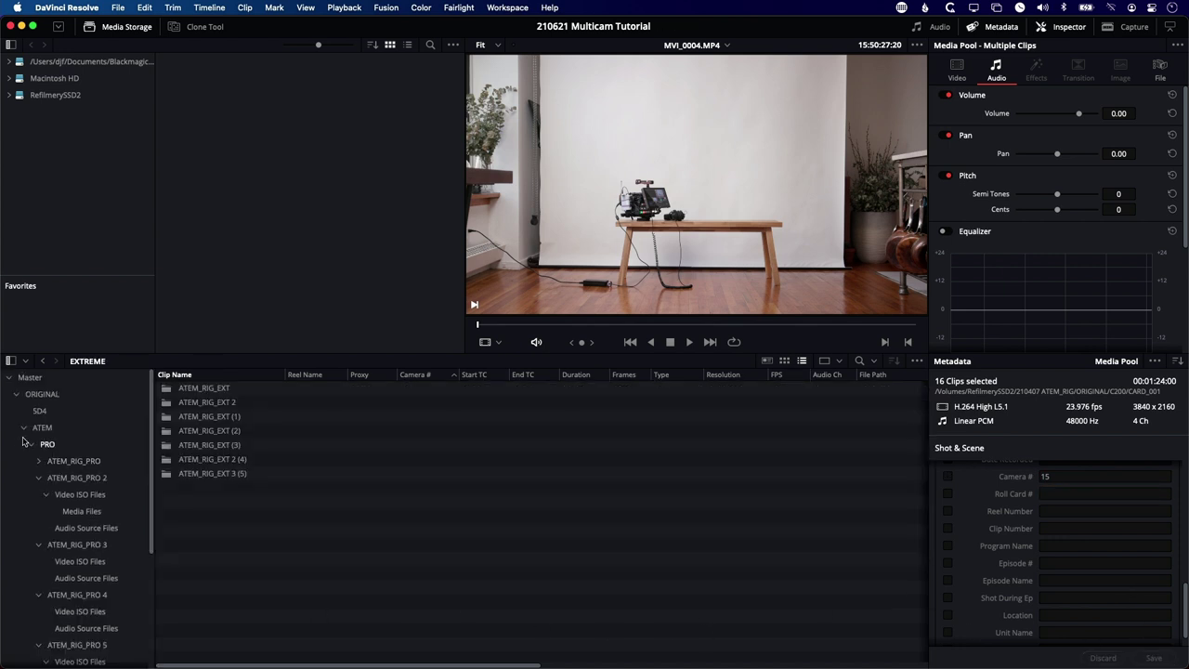
Collapse the PRO and EXTREME bins under ATEM and list the clips of both bins together
left_click(26, 427)
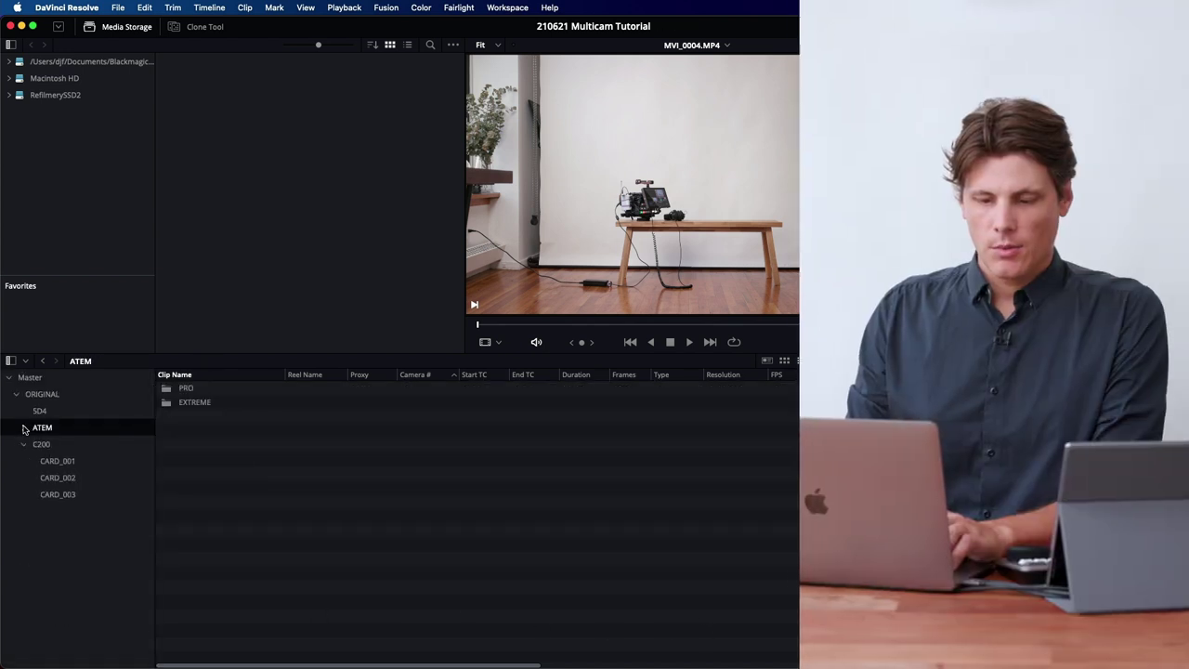
left_click(23, 427)
left_click(37, 445)
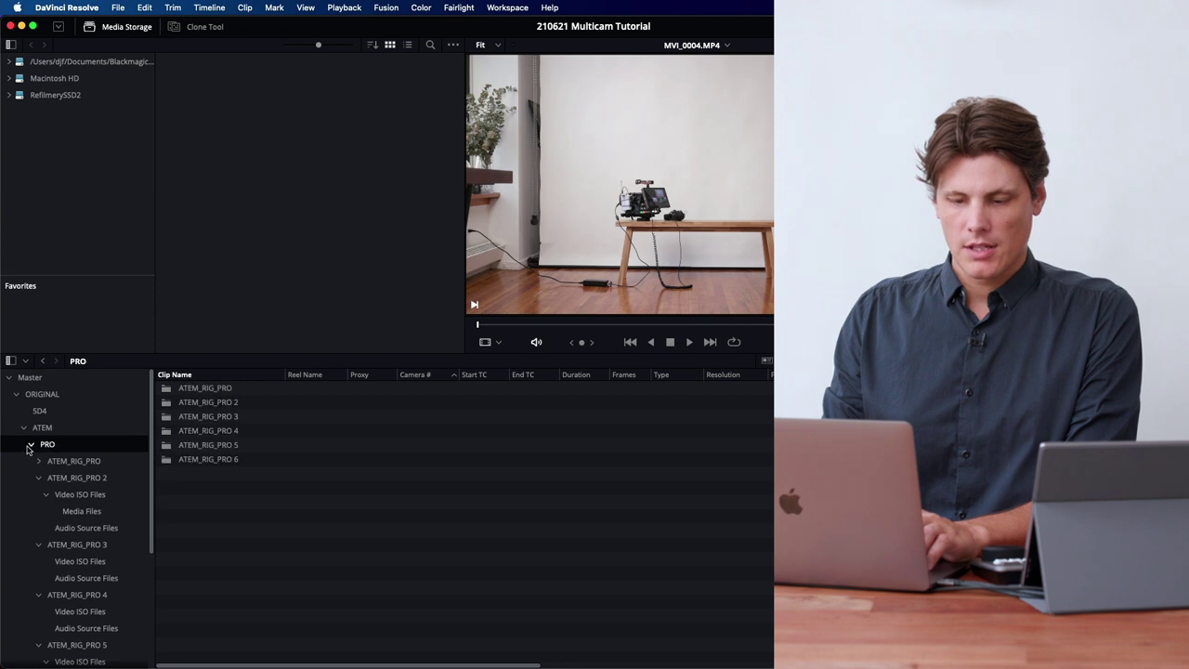
left_click(33, 445)
left_click(97, 462, "super")
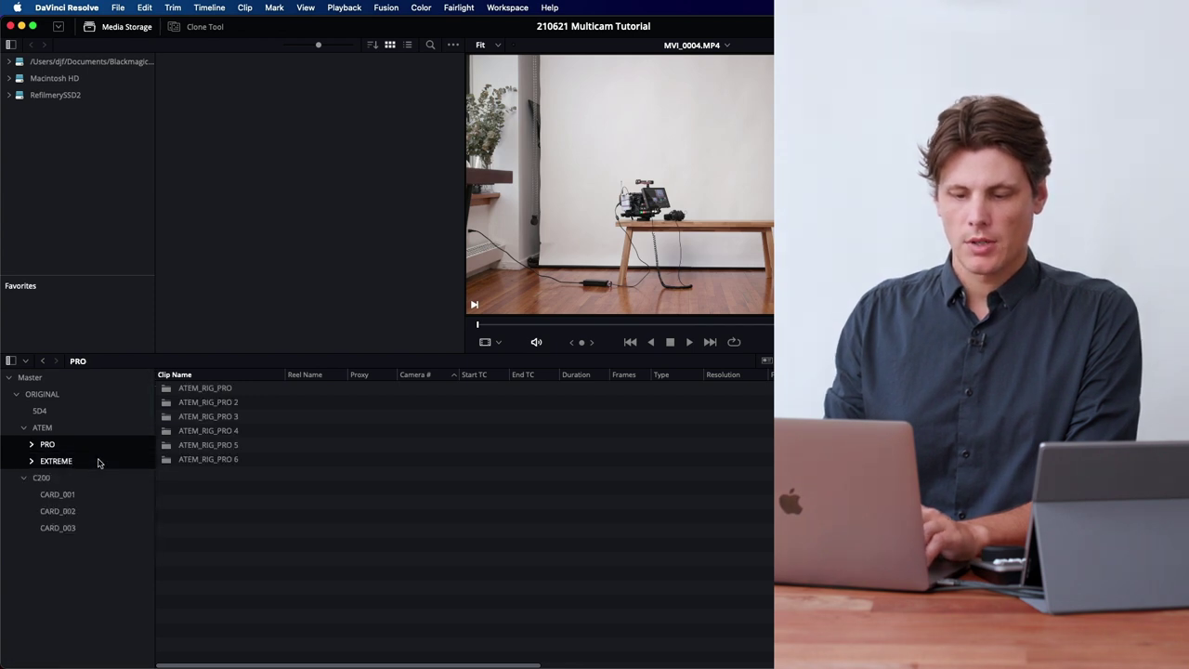
left_click(298, 473)
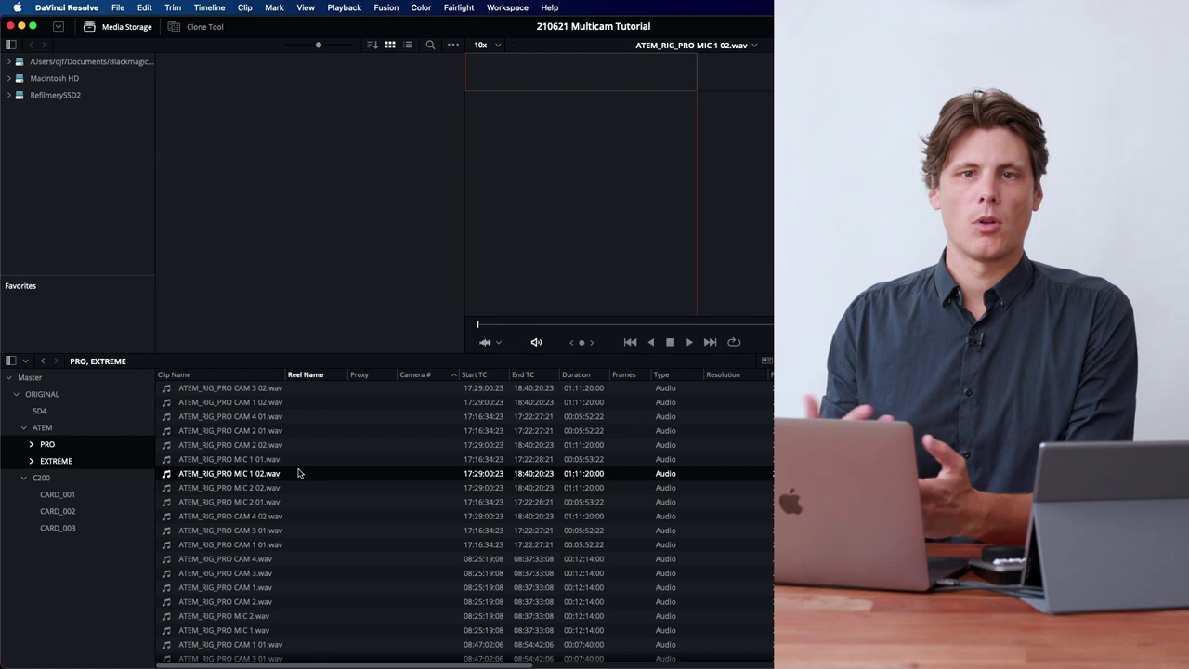
Select all ATEM video clips with Camera # 1 through 14, from the first CAM 1 clip to the last ATEM_RIG_PRO.mp4
scroll(279, 481, "down", 10)
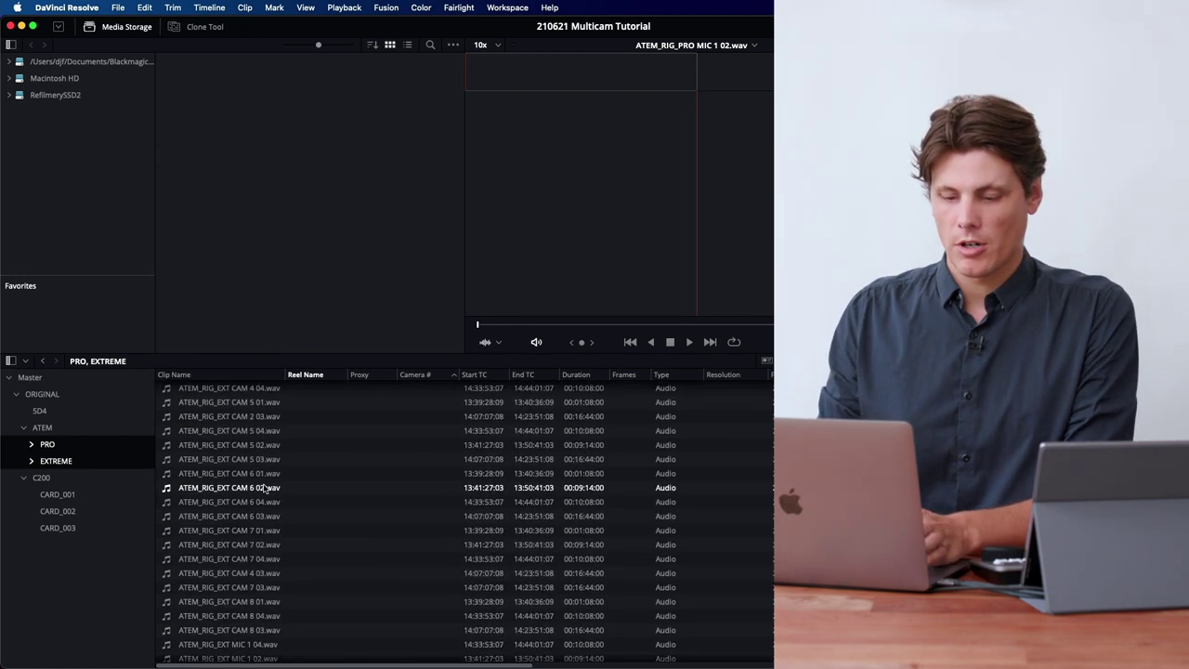
scroll(265, 490, "down", 10)
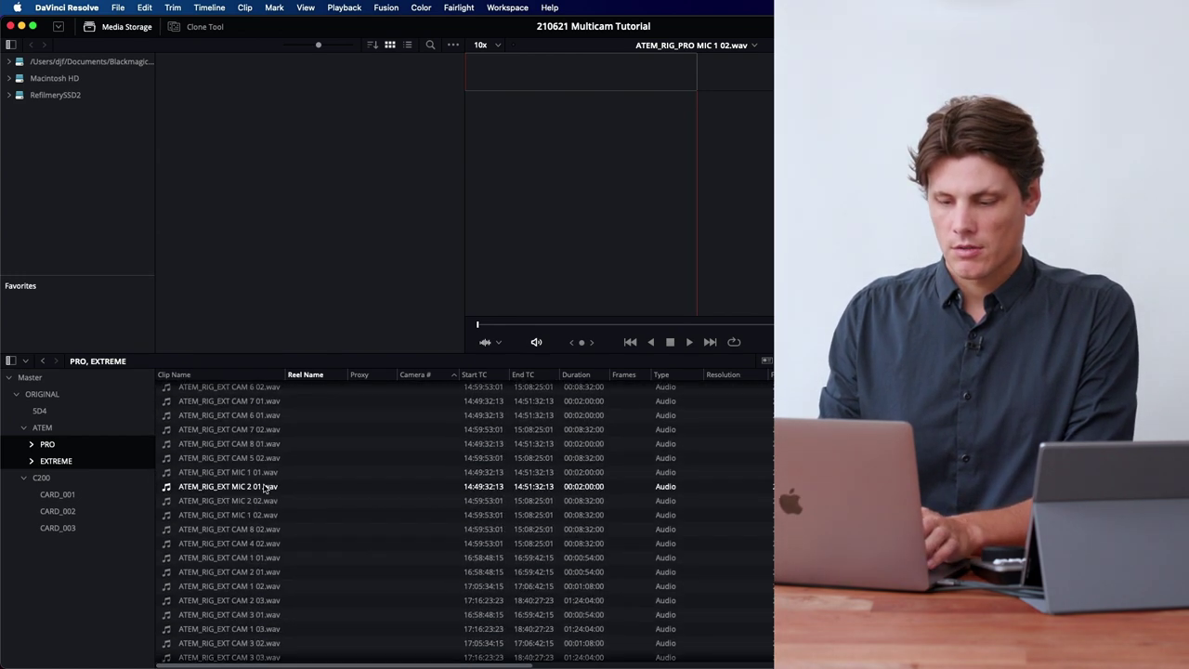
scroll(265, 490, "down", 10)
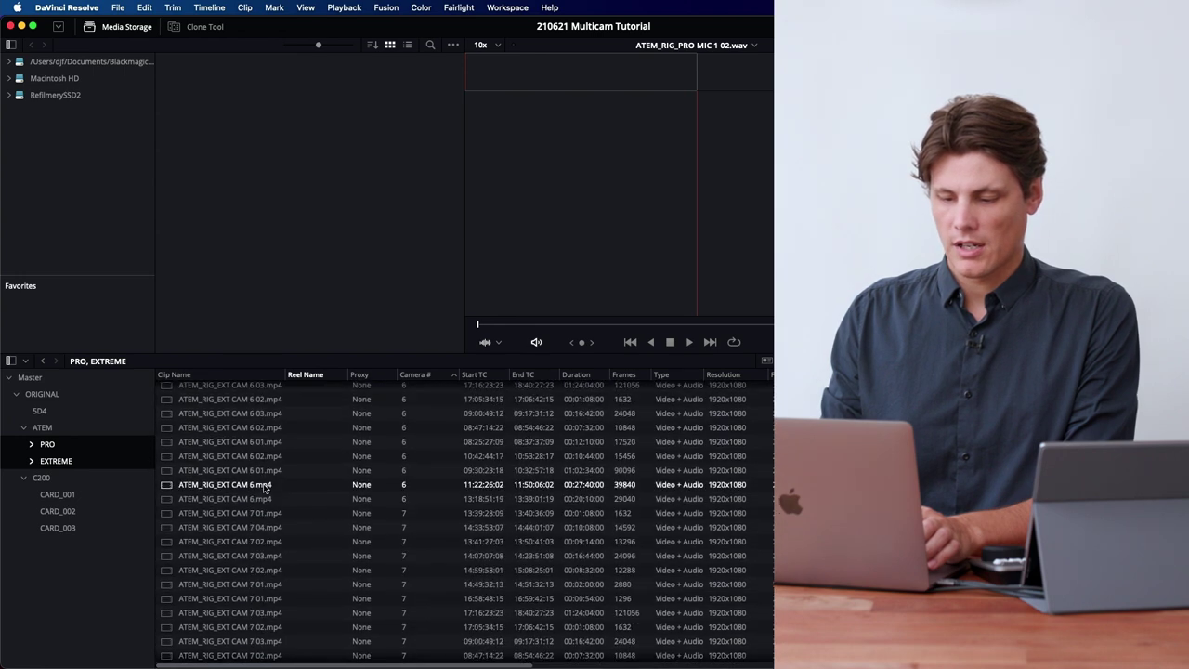
scroll(264, 489, "down", 8)
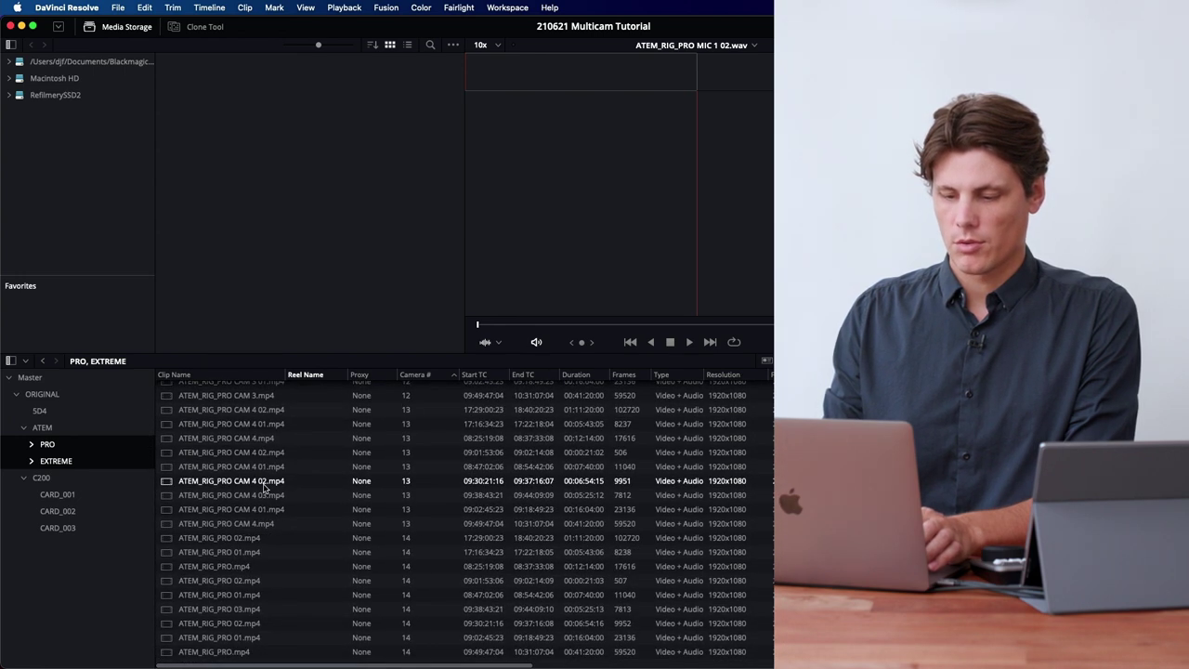
left_click(215, 653)
scroll(239, 566, "up", 10)
scroll(241, 564, "down", 15)
scroll(241, 566, "down", 7)
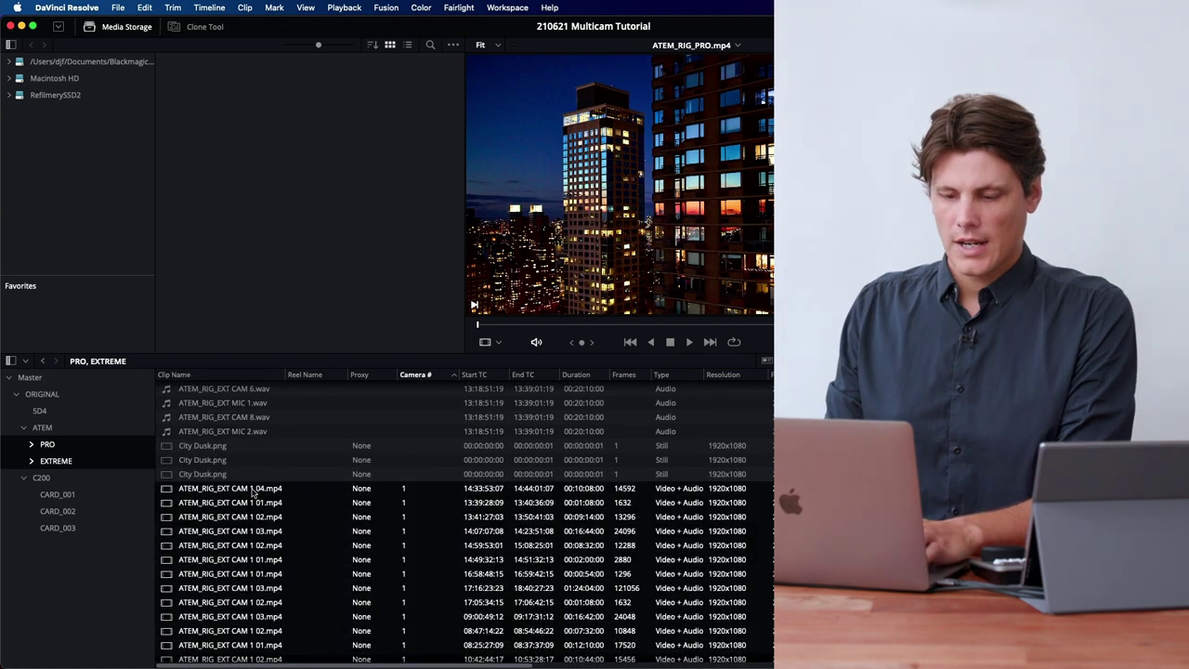
Start a new multicam clip from the selected ATEM clips and name it ATEM_MC
right_click(250, 492)
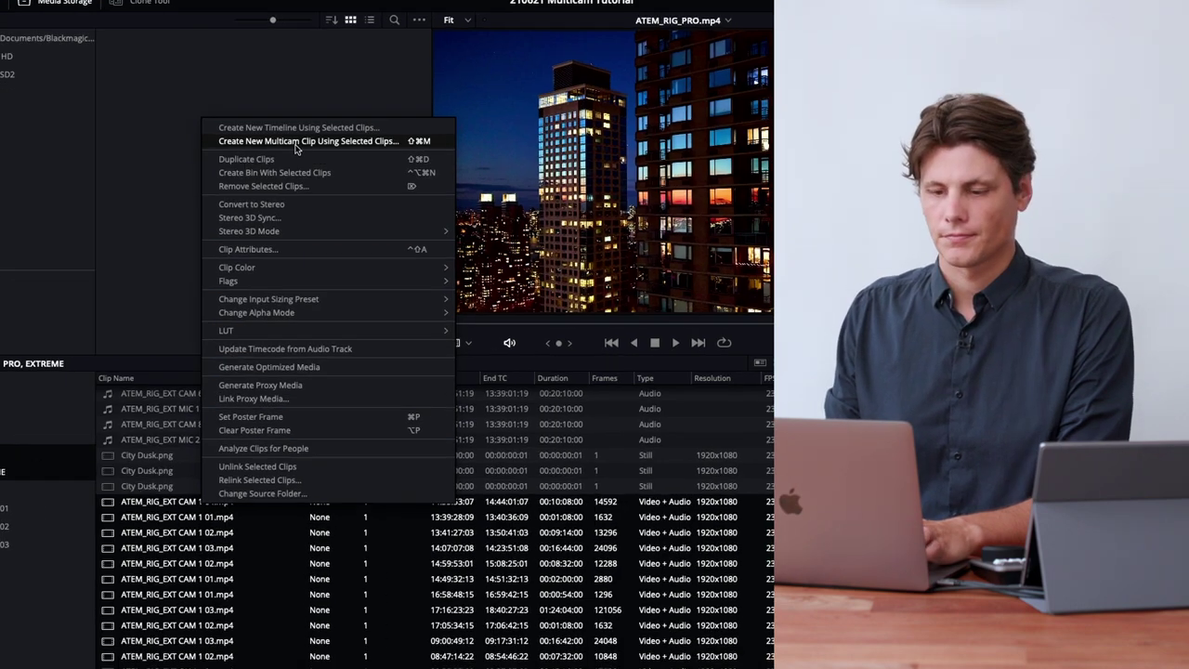
left_click(340, 158)
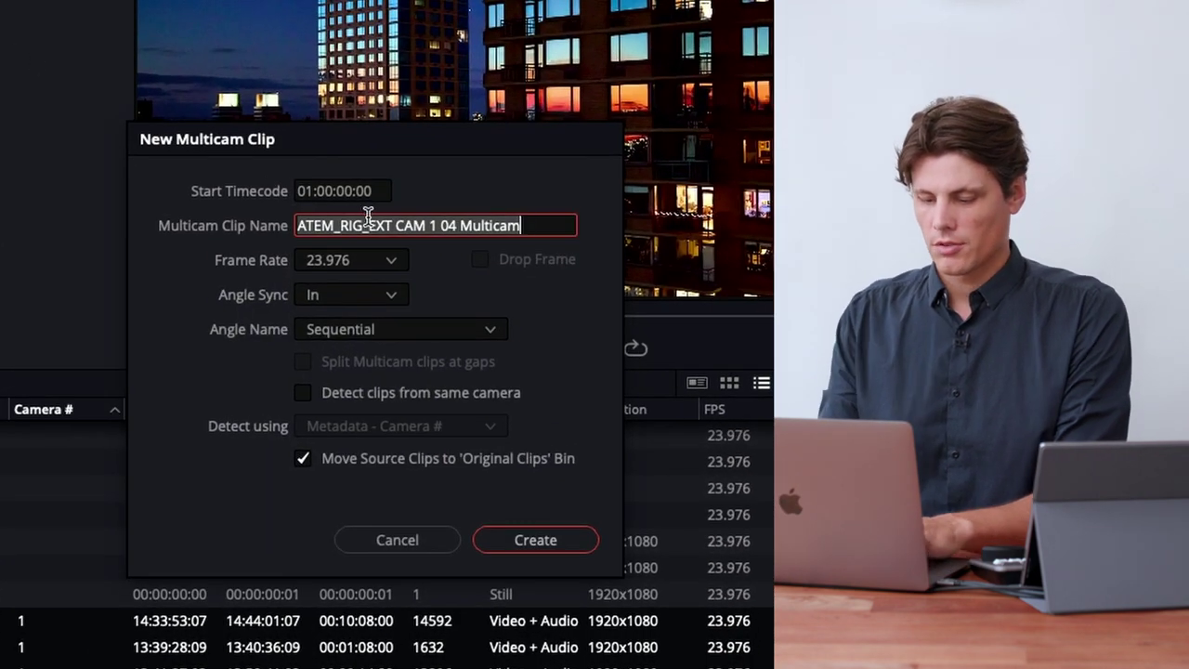
type("ATEM_")
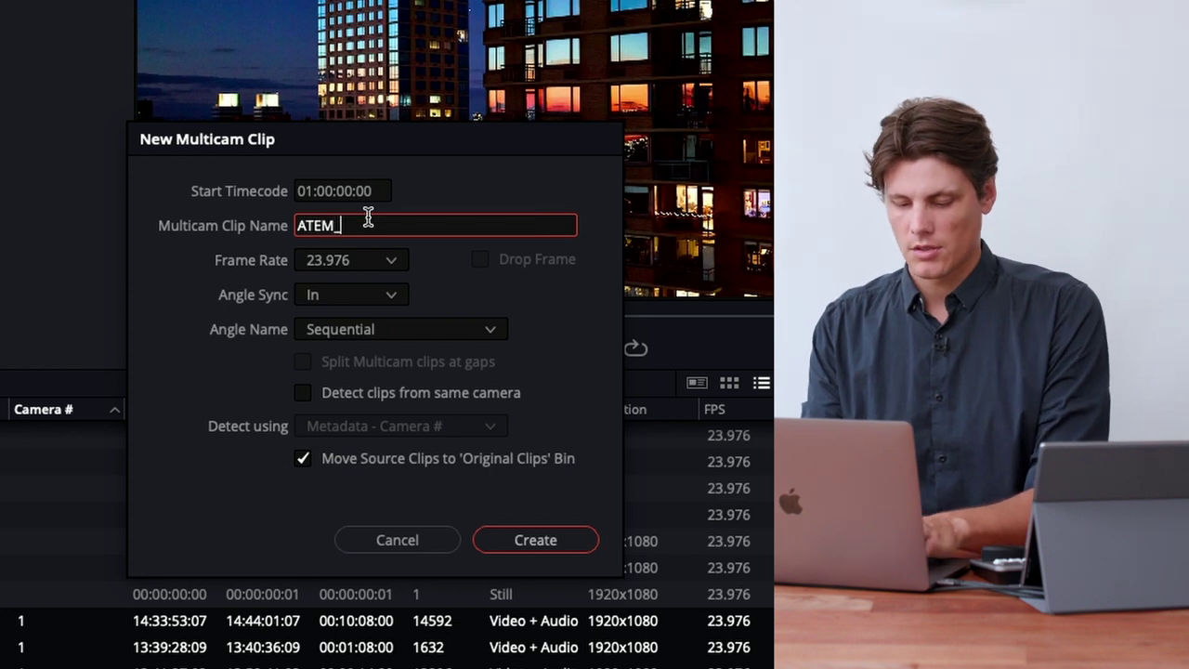
type("MC")
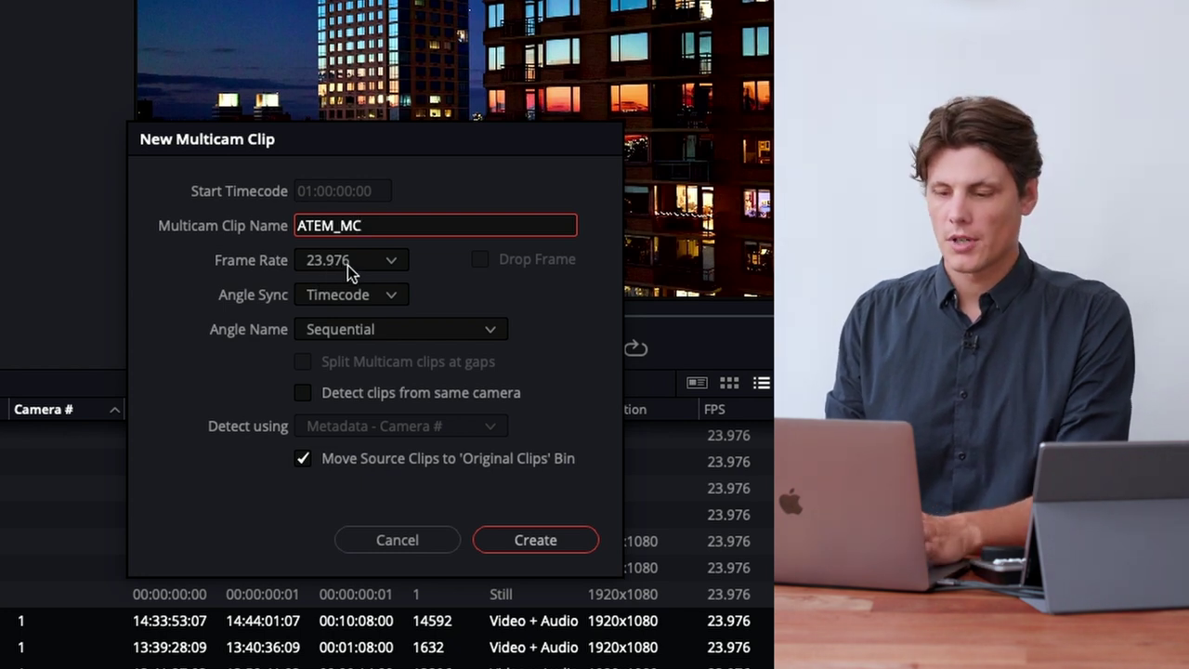
Set the multicam clip's Angle Sync to Timecode and its Angle Name to Metadata - Camera
left_click(347, 295)
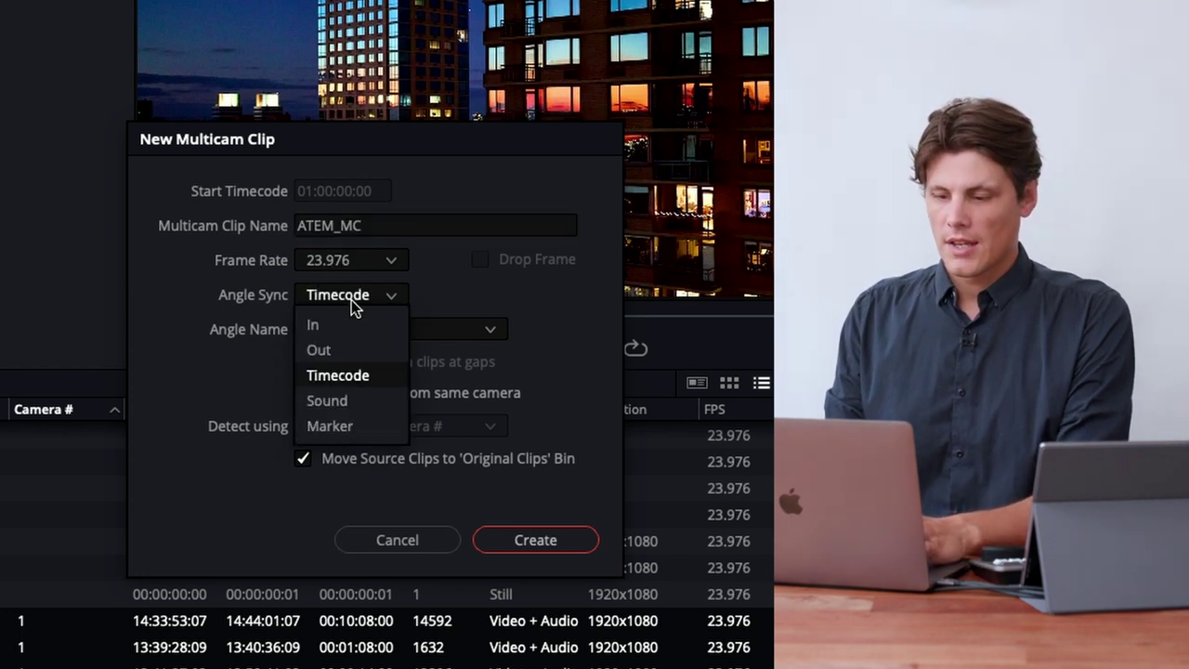
left_click(351, 372)
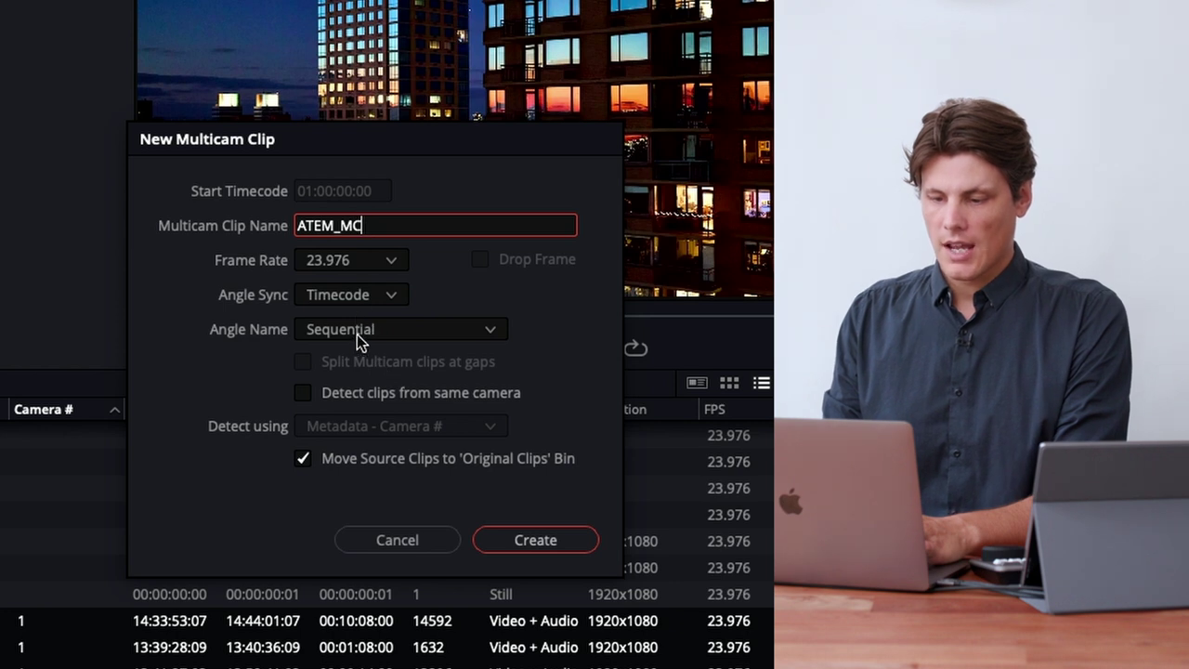
left_click(357, 334)
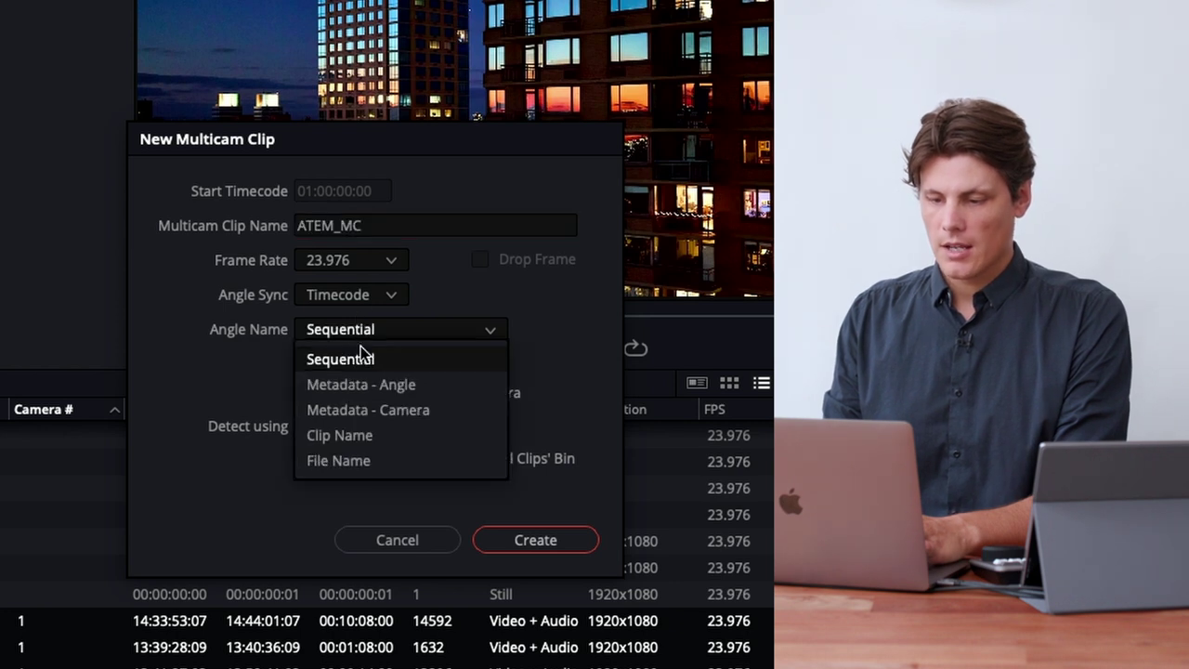
left_click(443, 417)
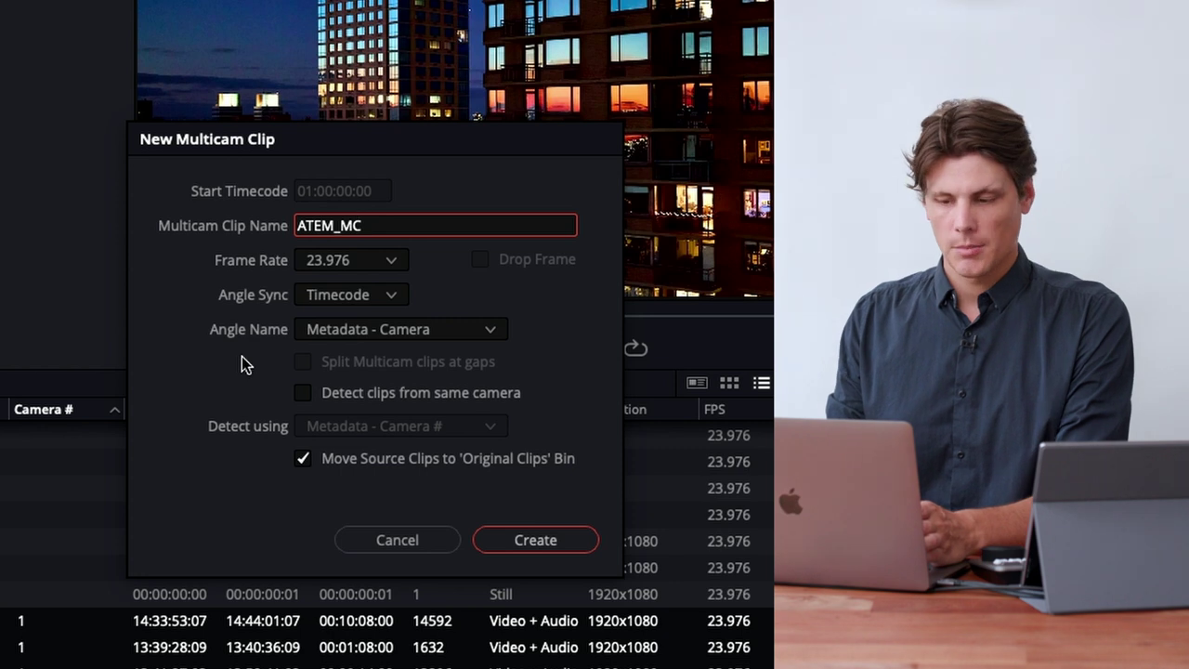
Create ATEM_MC with same-camera detection by Metadata - Camera # and source clips not moved to the 'Original Clips' bin, and preview it
left_click(391, 393)
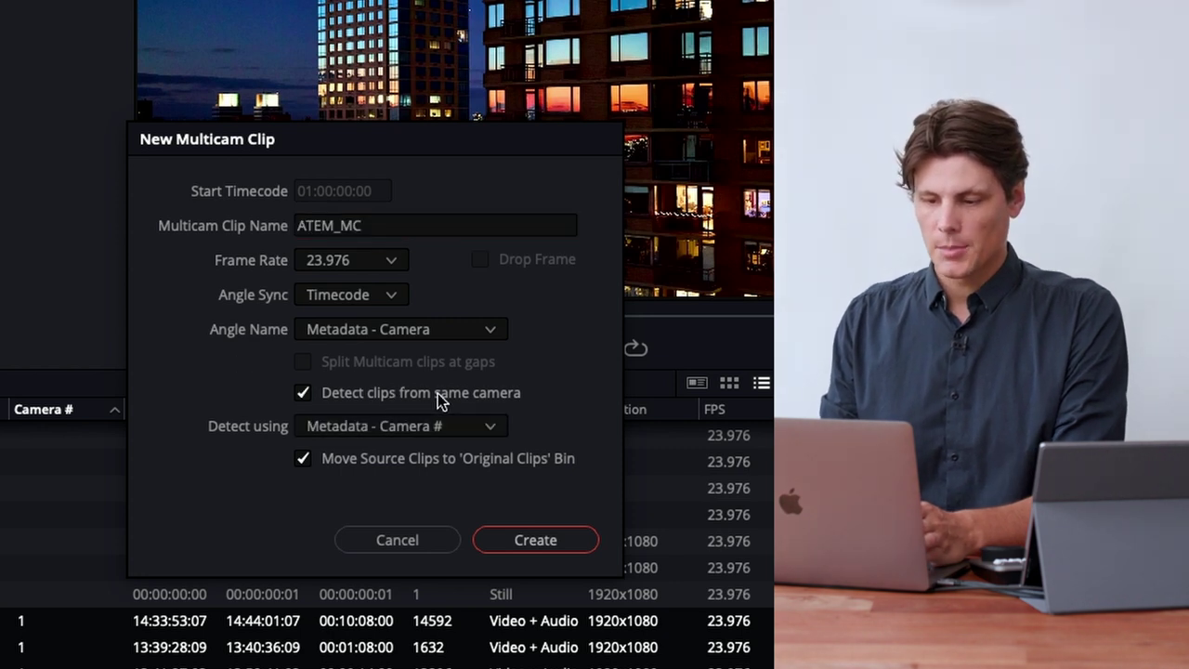
left_click(477, 429)
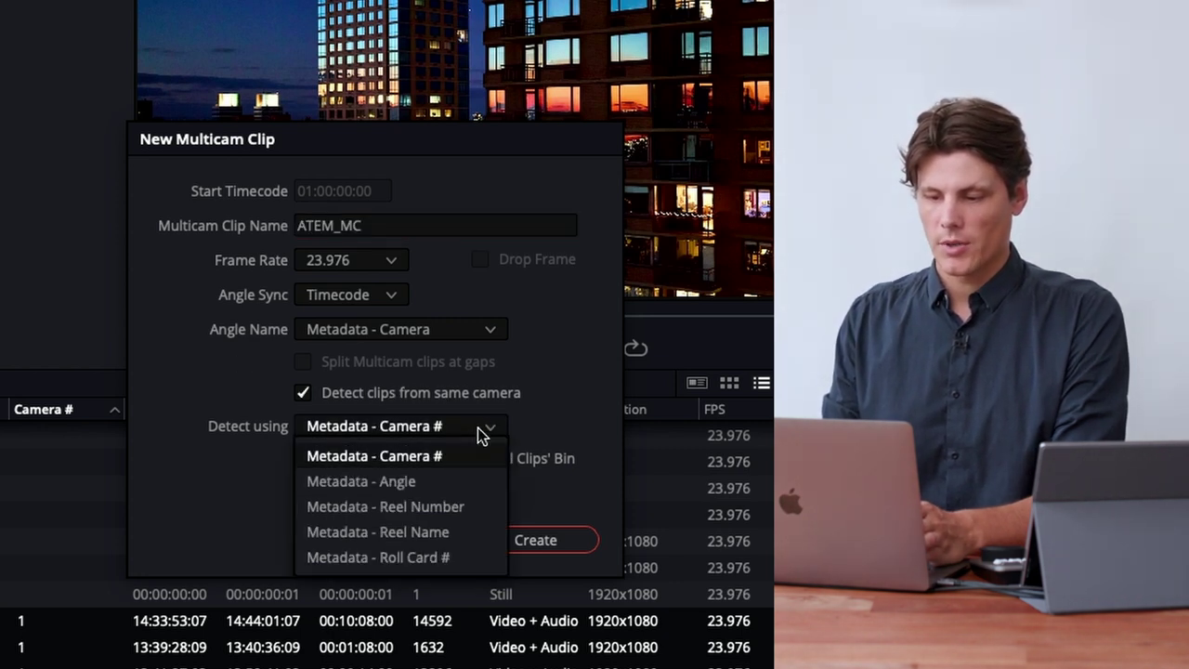
left_click(473, 460)
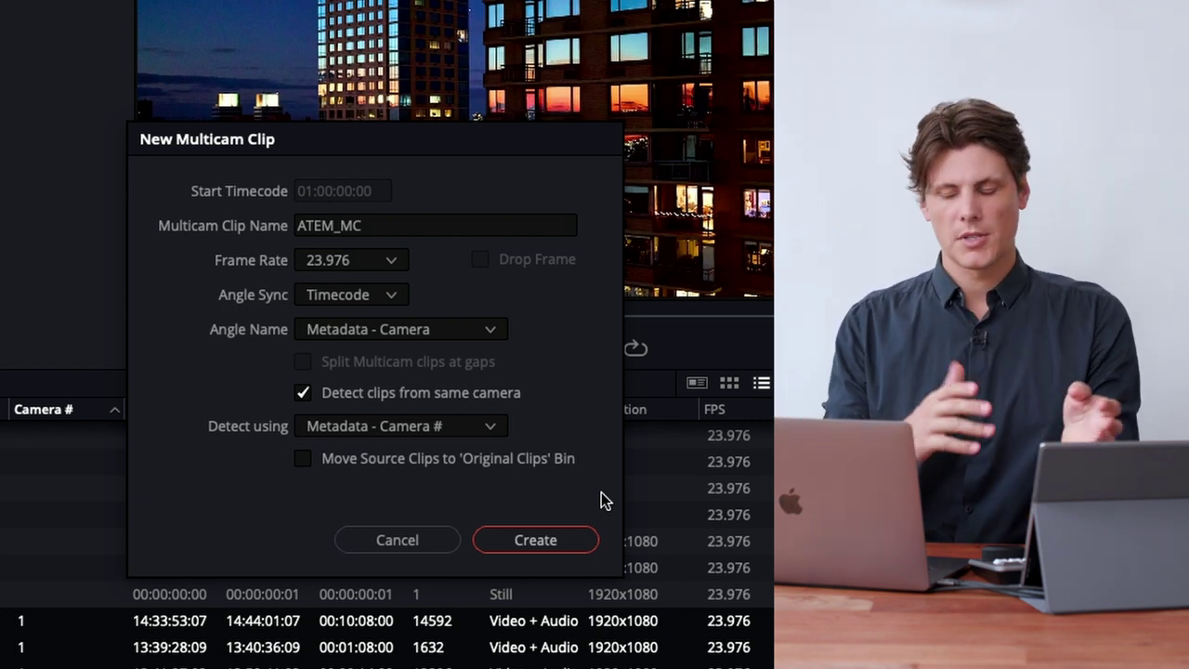
left_click(548, 540)
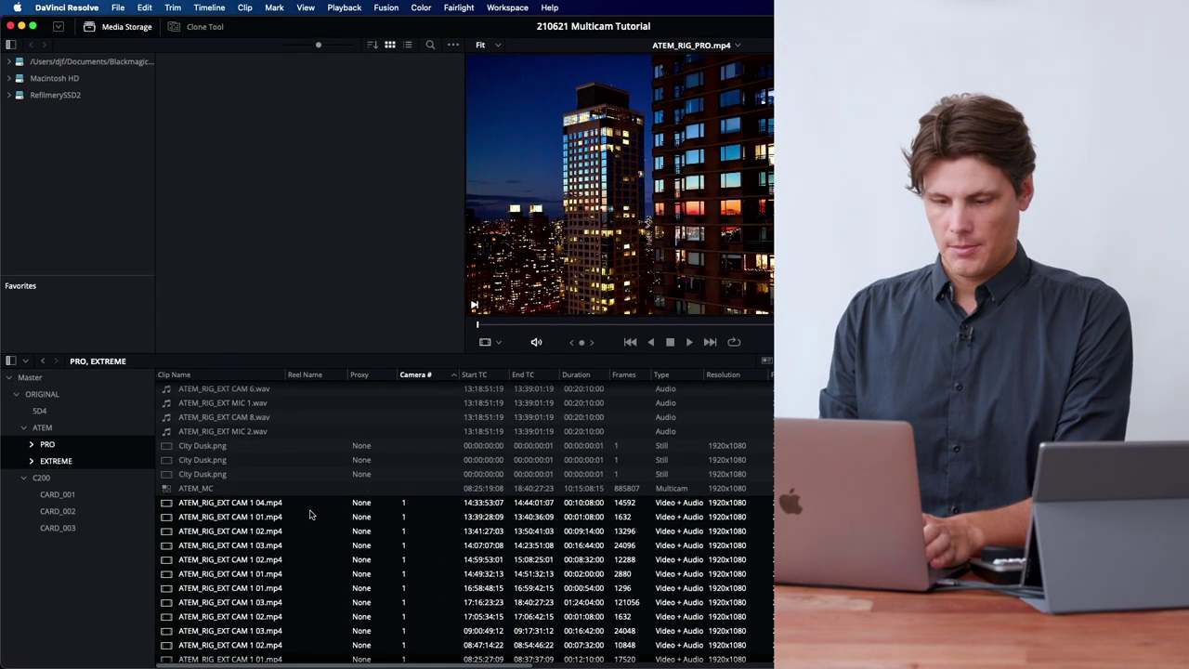
left_click(254, 488)
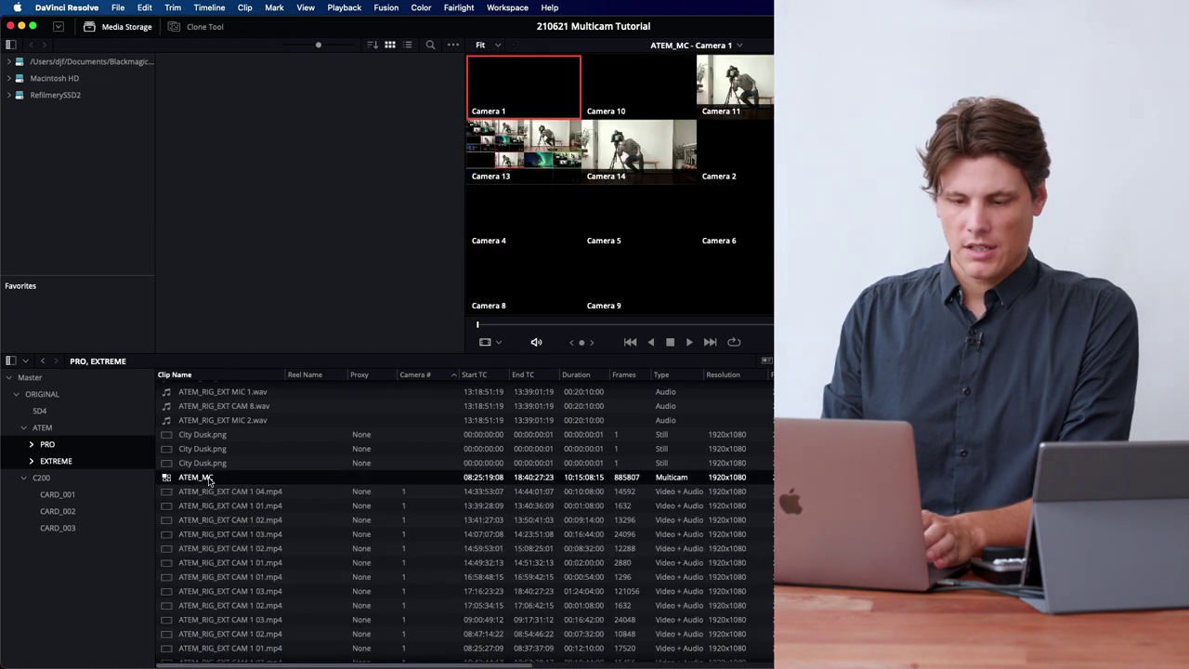
Create a multicam clip named C200_4K_MC from all C200 clips in the three CARD bins, keeping the Timecode sync and Camera # detection settings
left_click(61, 381)
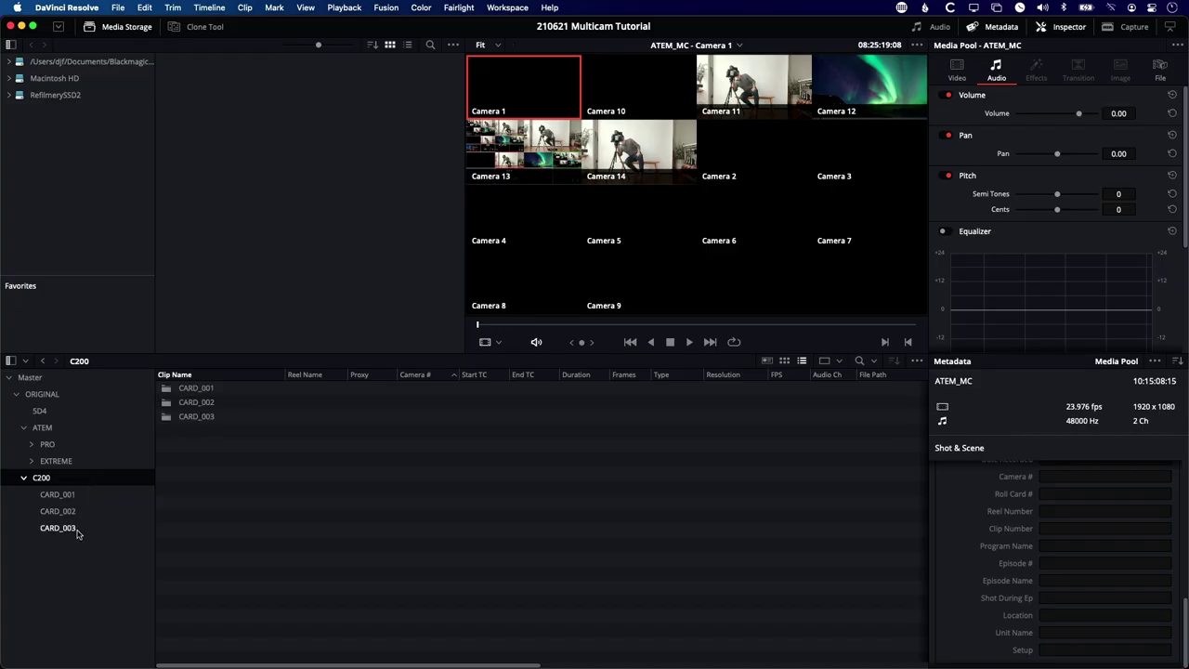
left_click(78, 530, "shift")
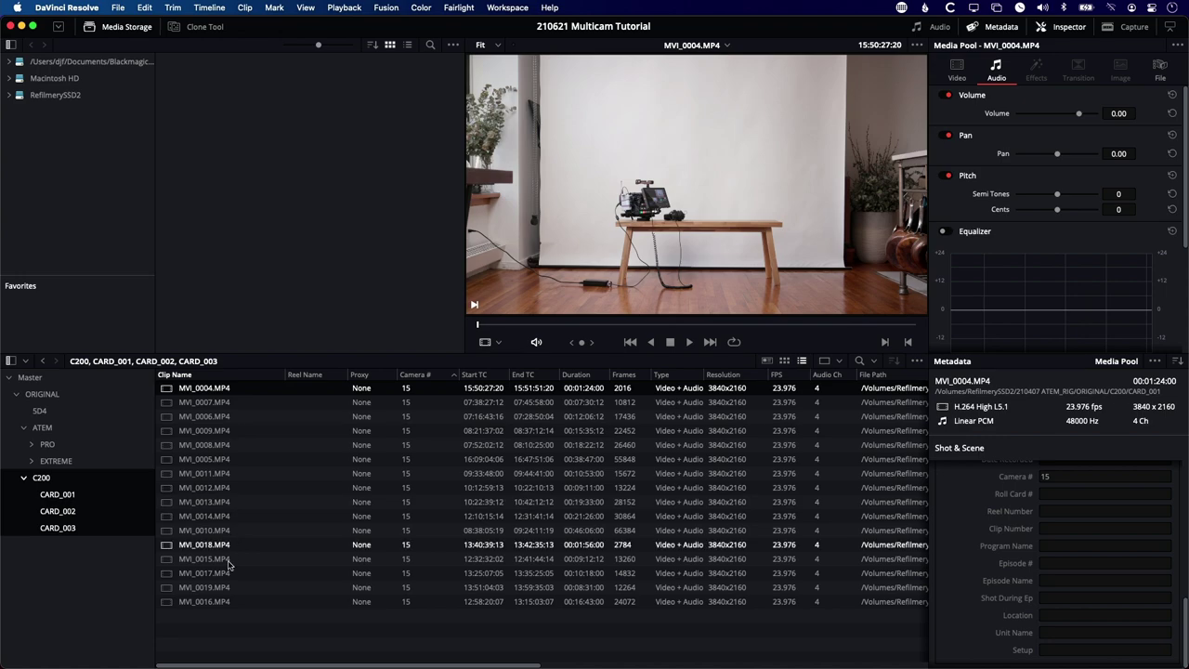
left_click(225, 606, "shift")
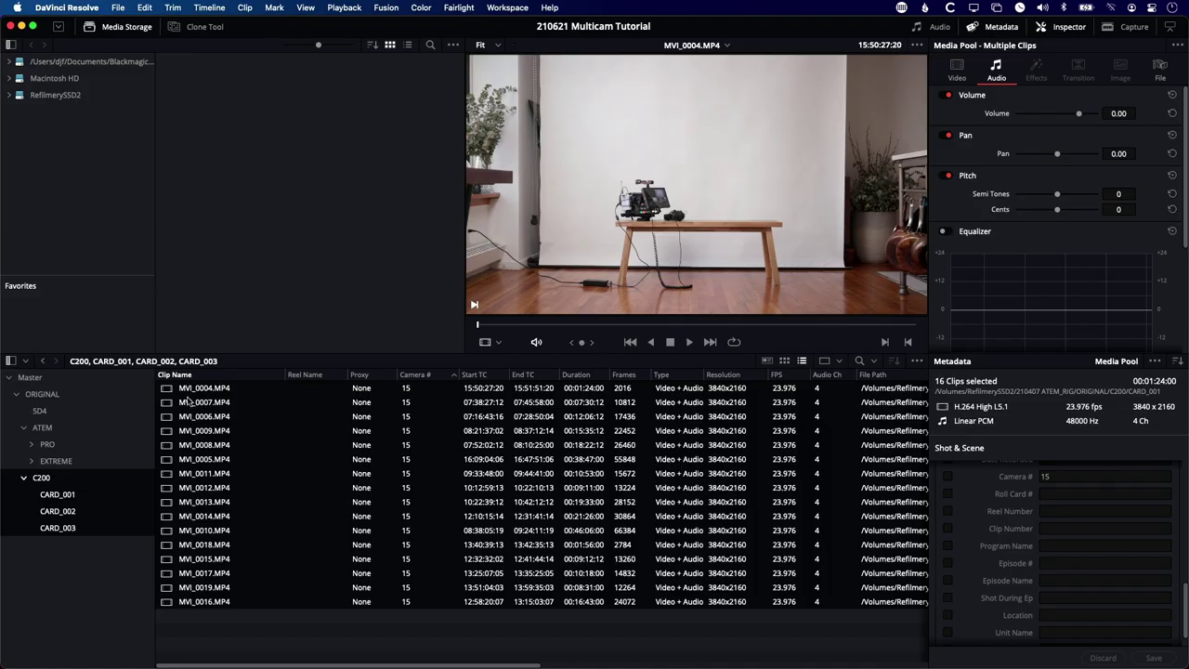
right_click(174, 391)
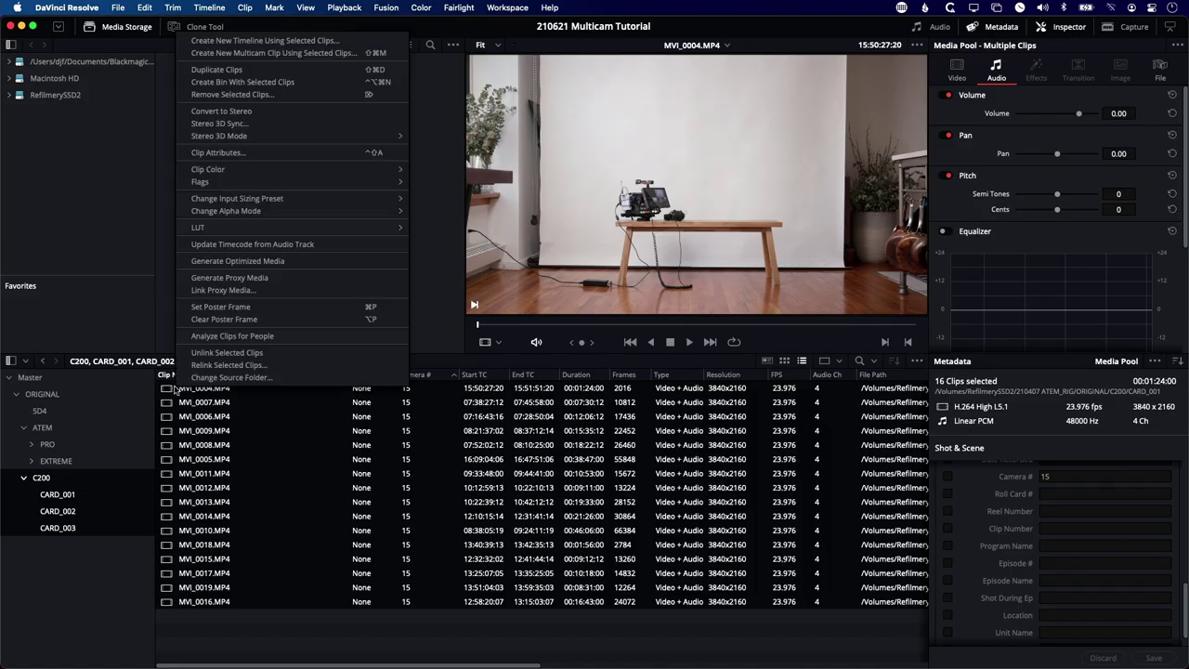
left_click(276, 53)
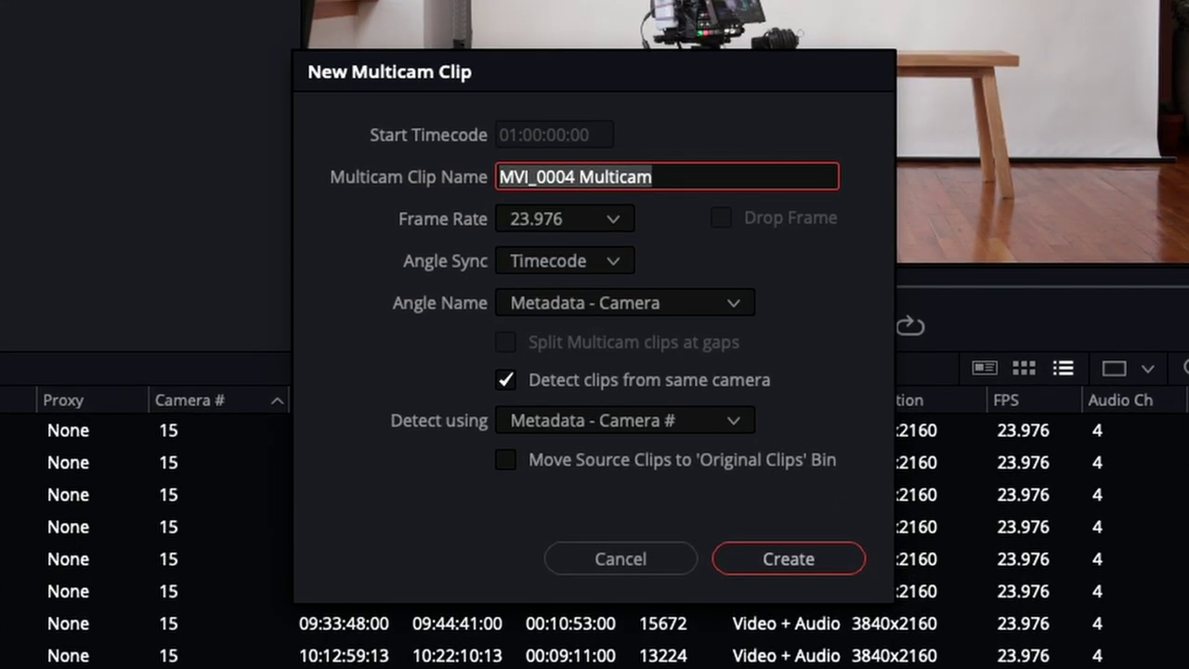
key("ctrl+a")
type("C200_4K")
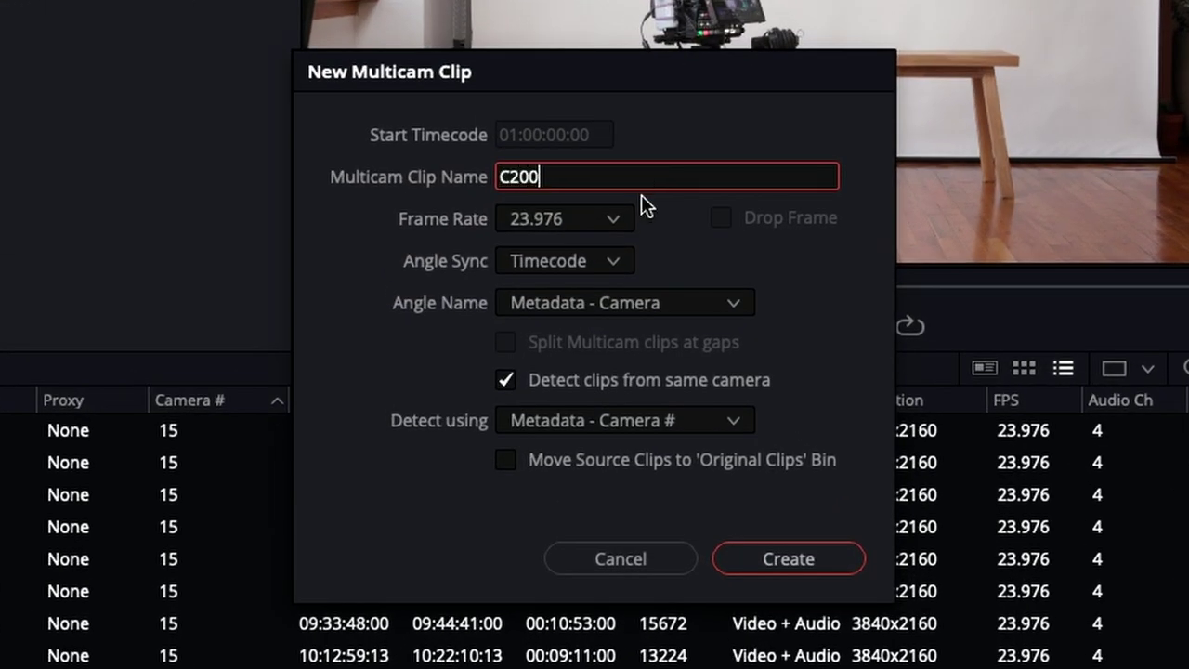
type("_MC")
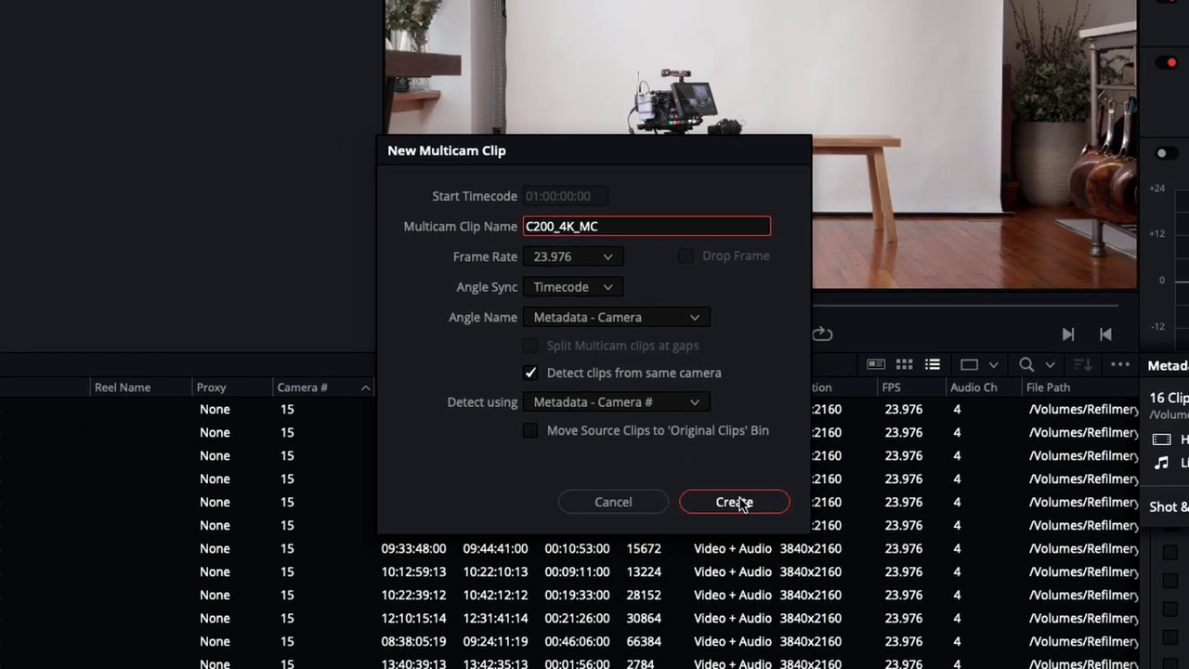
left_click(788, 558)
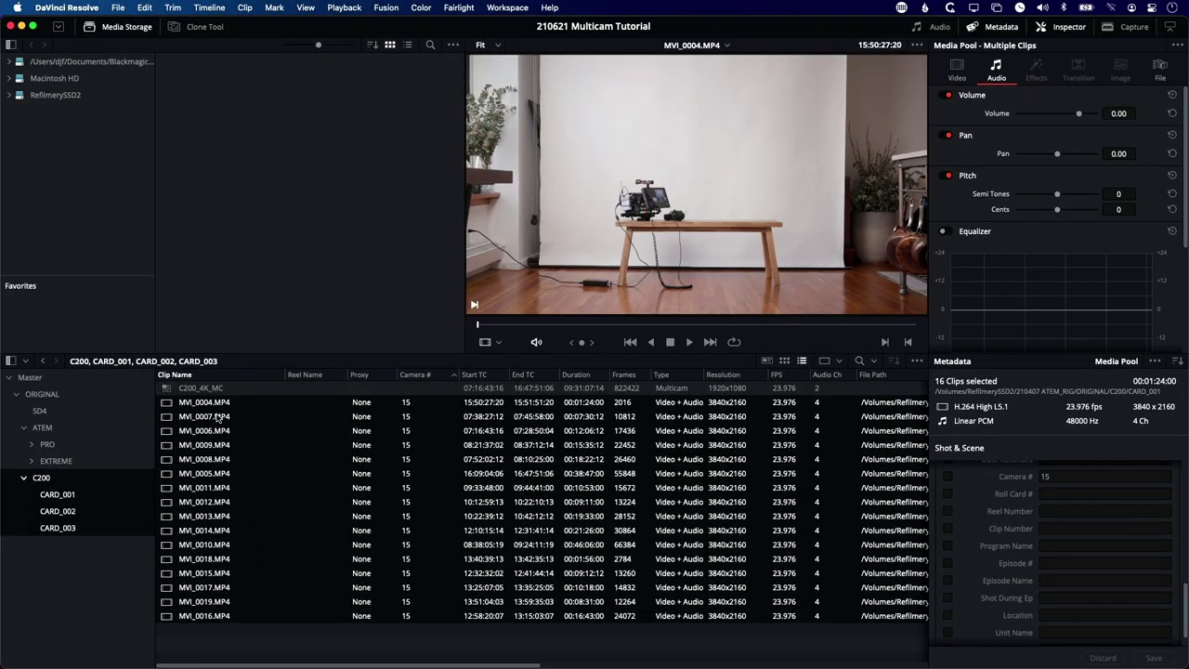
Move the C200_4K_MC multicam clip into the Master bin and open it in the timeline
left_click(201, 388)
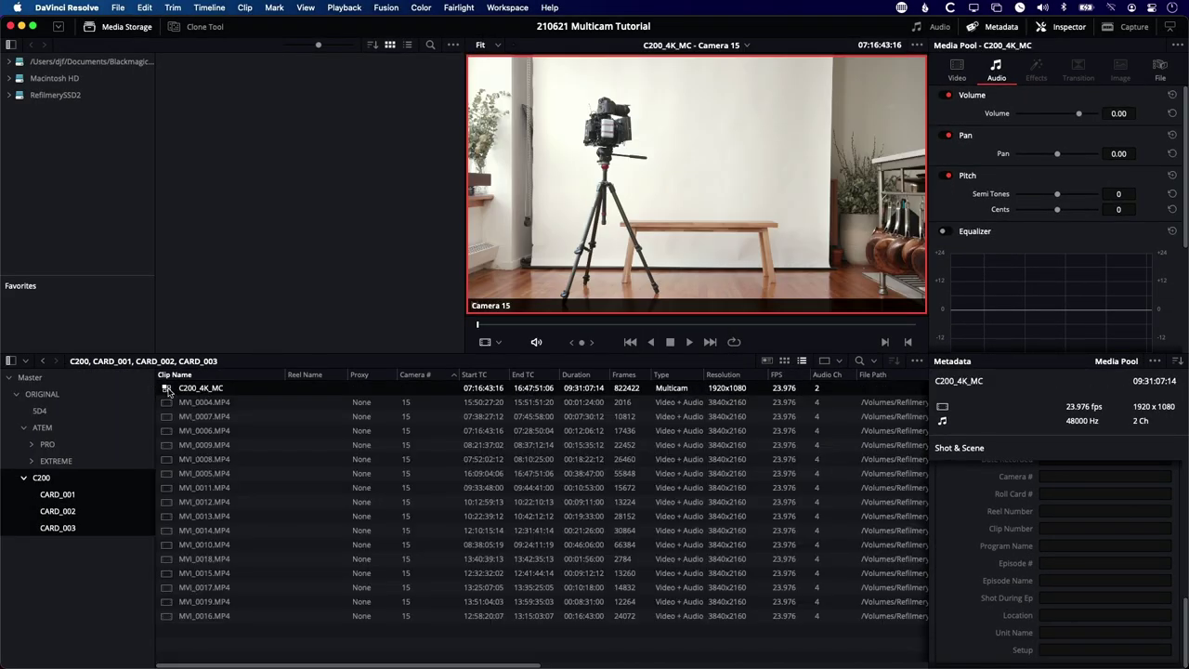
left_click_drag(93, 392, 34, 378)
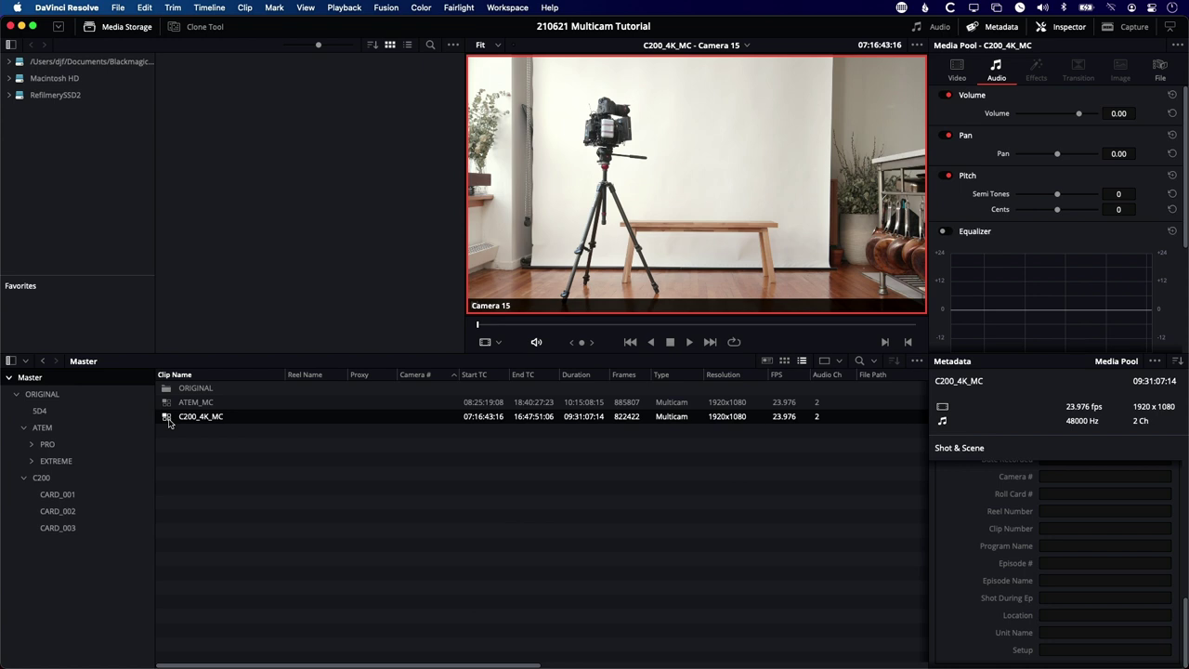
right_click(169, 423)
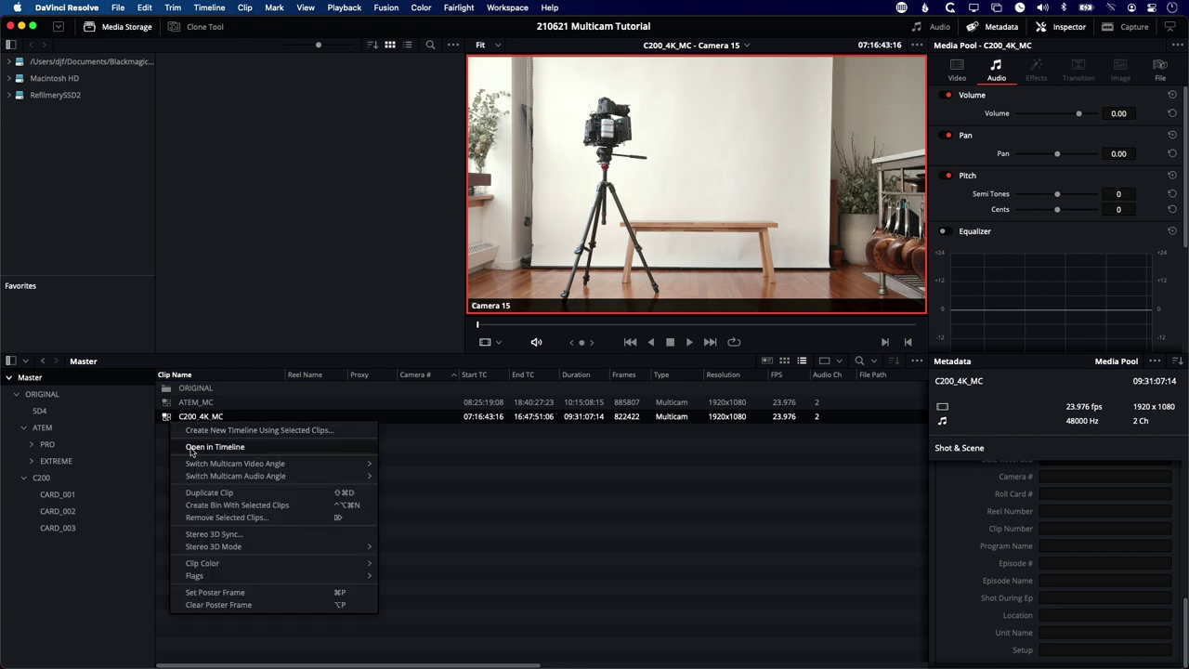
left_click(196, 447)
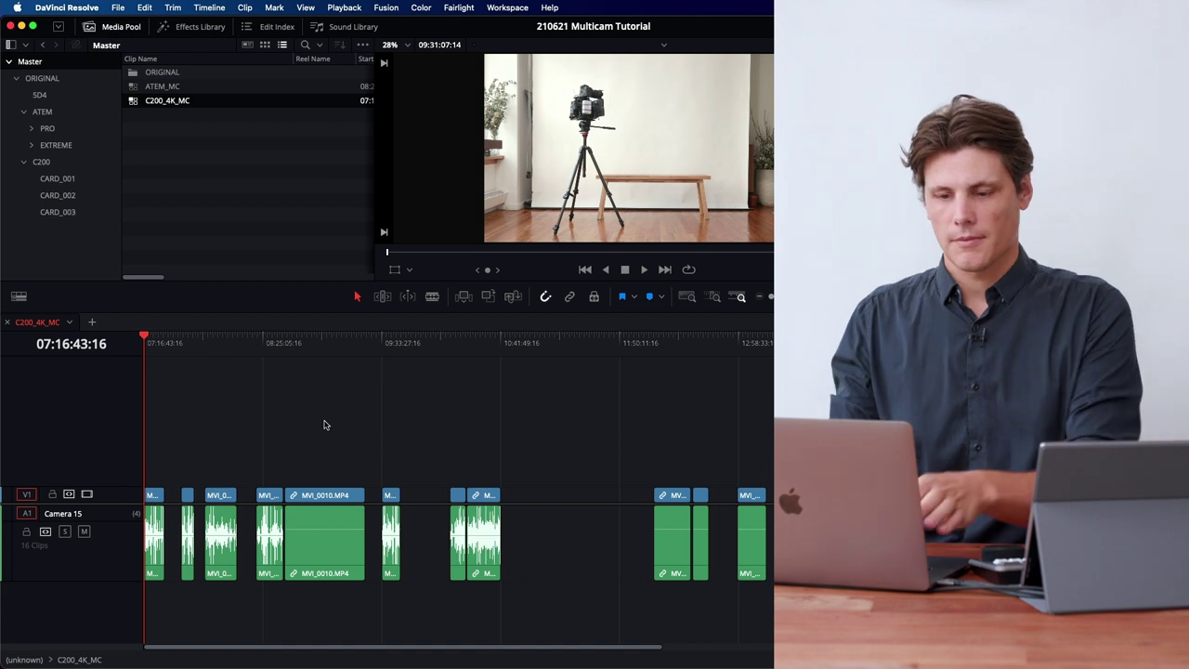
Open the ATEM_MC multicam clip in the timeline
left_click(133, 88)
right_click(133, 87)
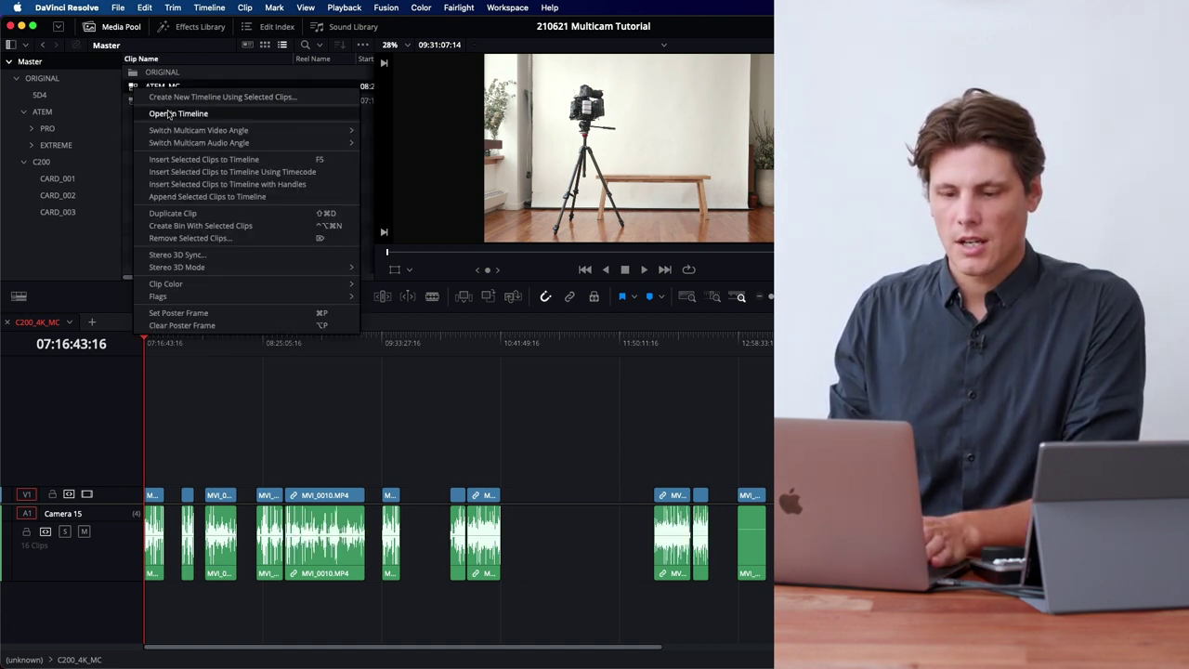
left_click(169, 113)
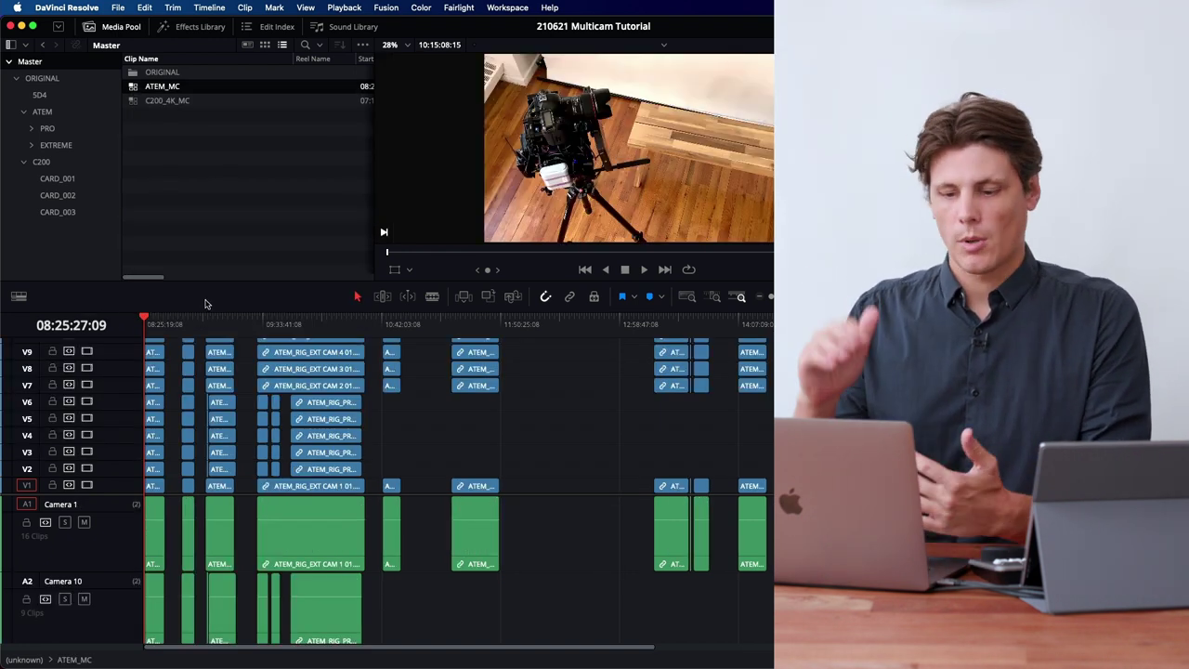
Turn on Dual Screen with Full Screen Timeline and show the open timelines as tabs
left_click(508, 7)
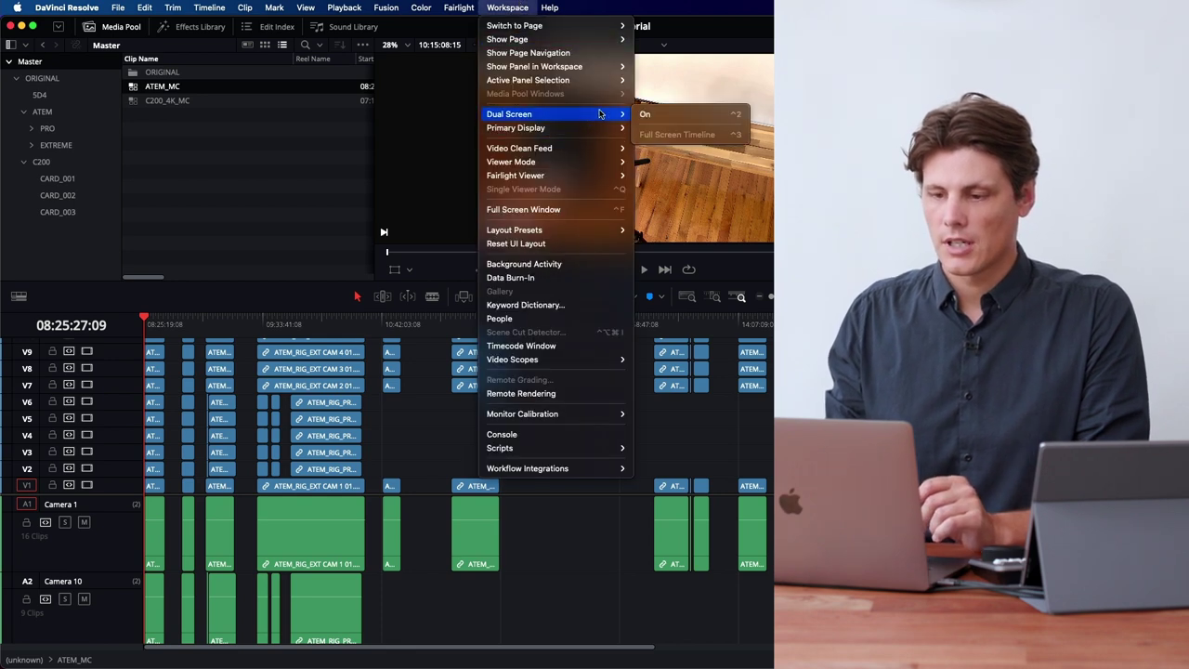
left_click(671, 115)
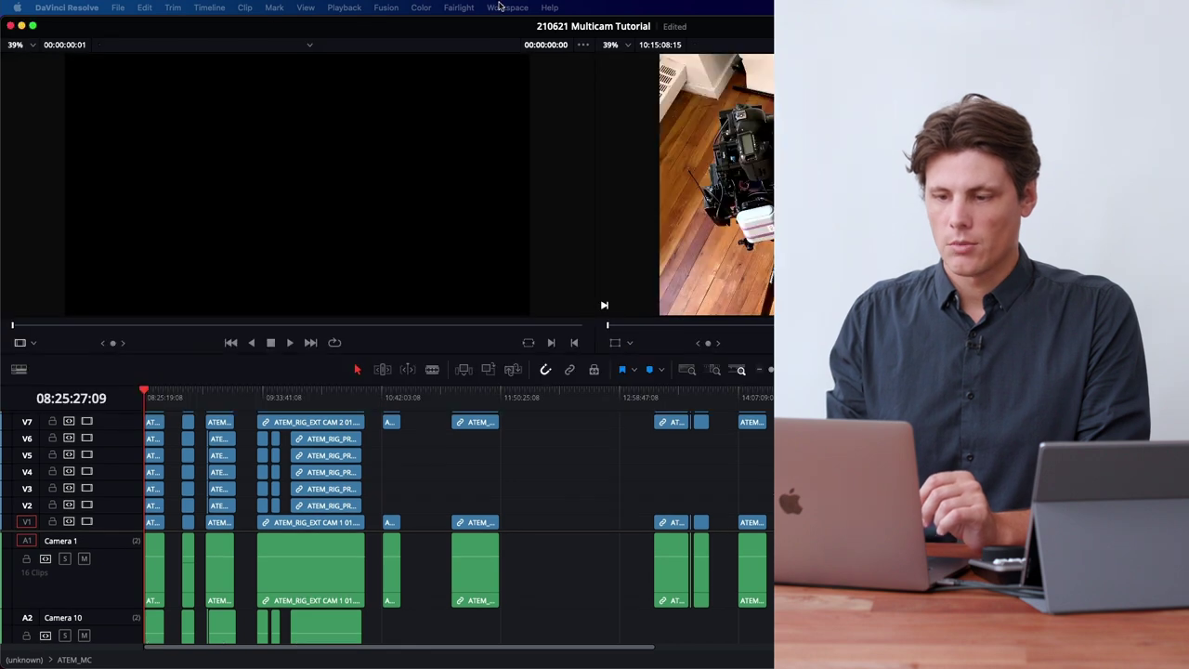
left_click(502, 7)
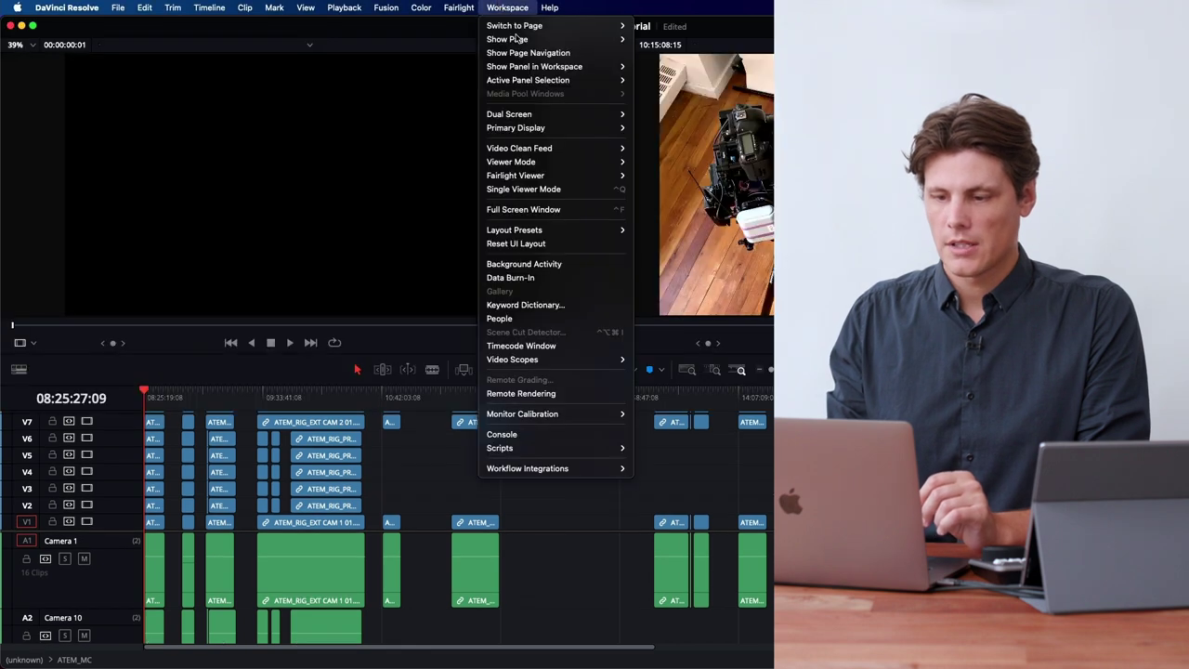
mouse_move(563, 120)
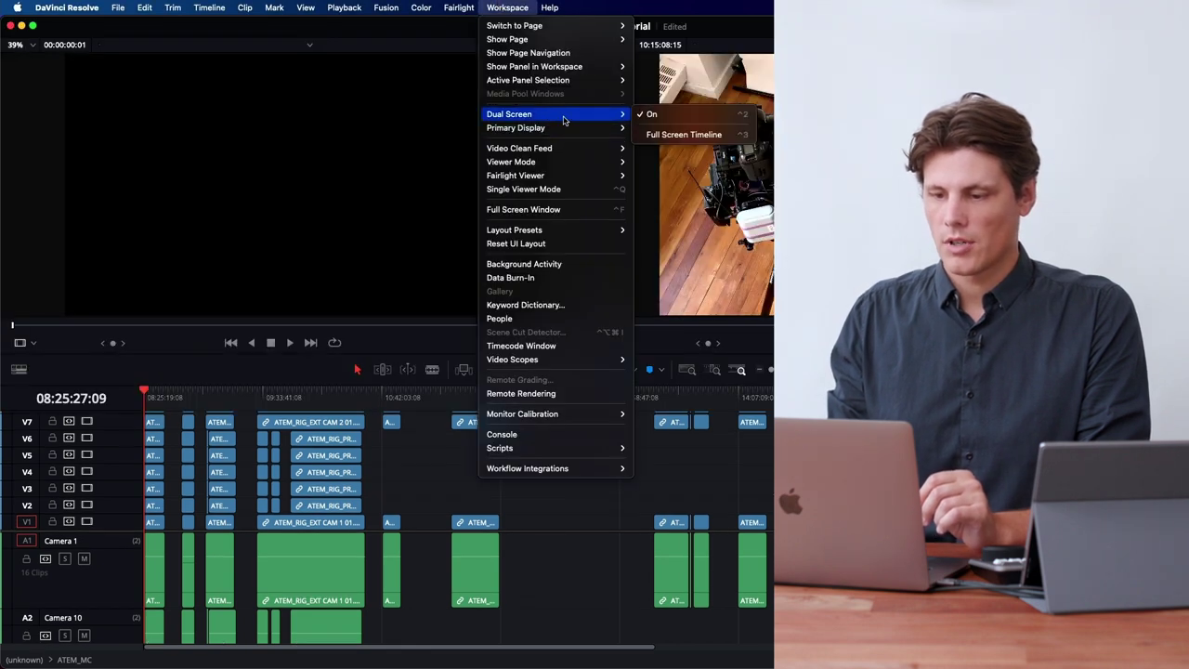
left_click(668, 135)
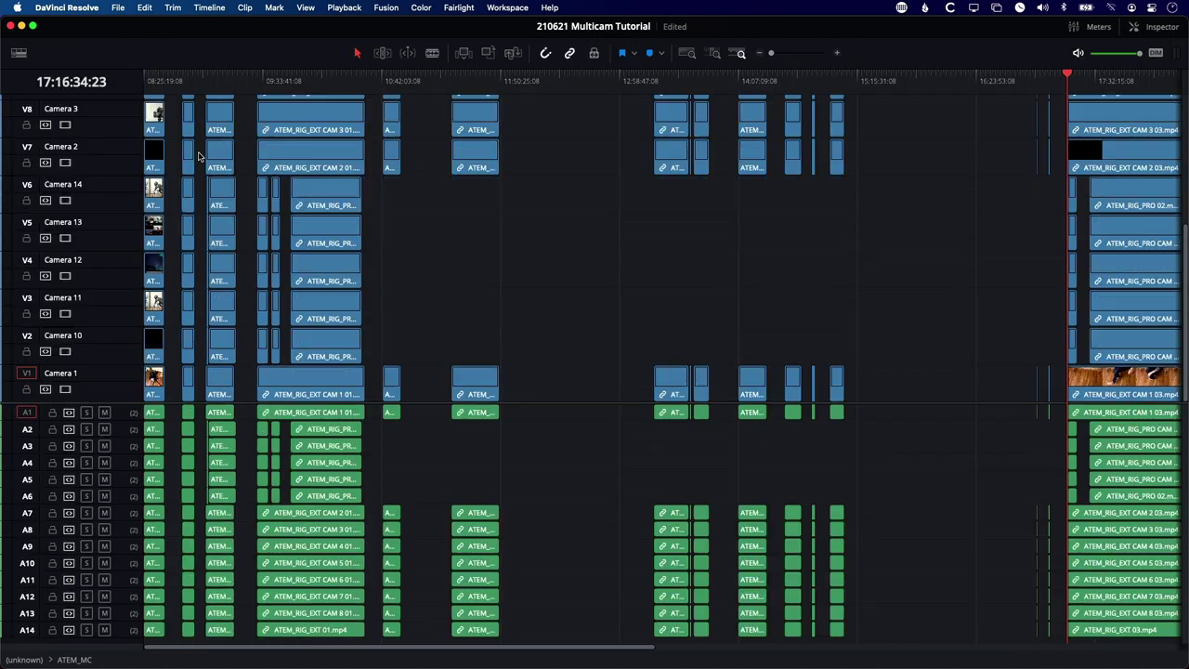
left_click(19, 54)
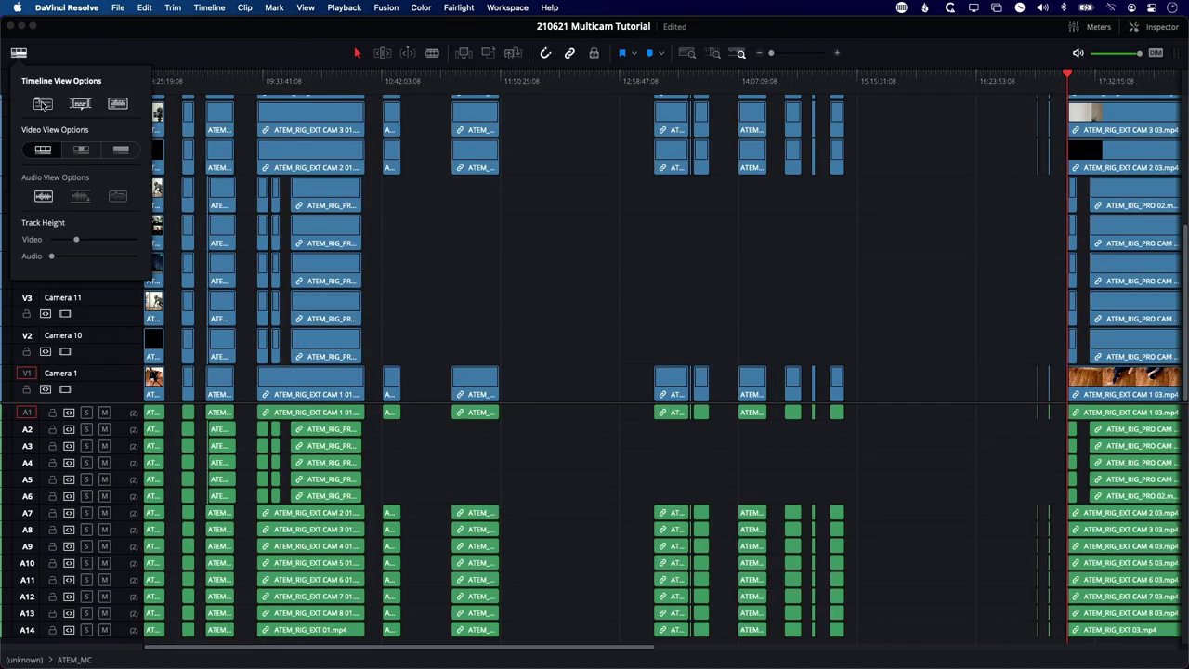
left_click(42, 104)
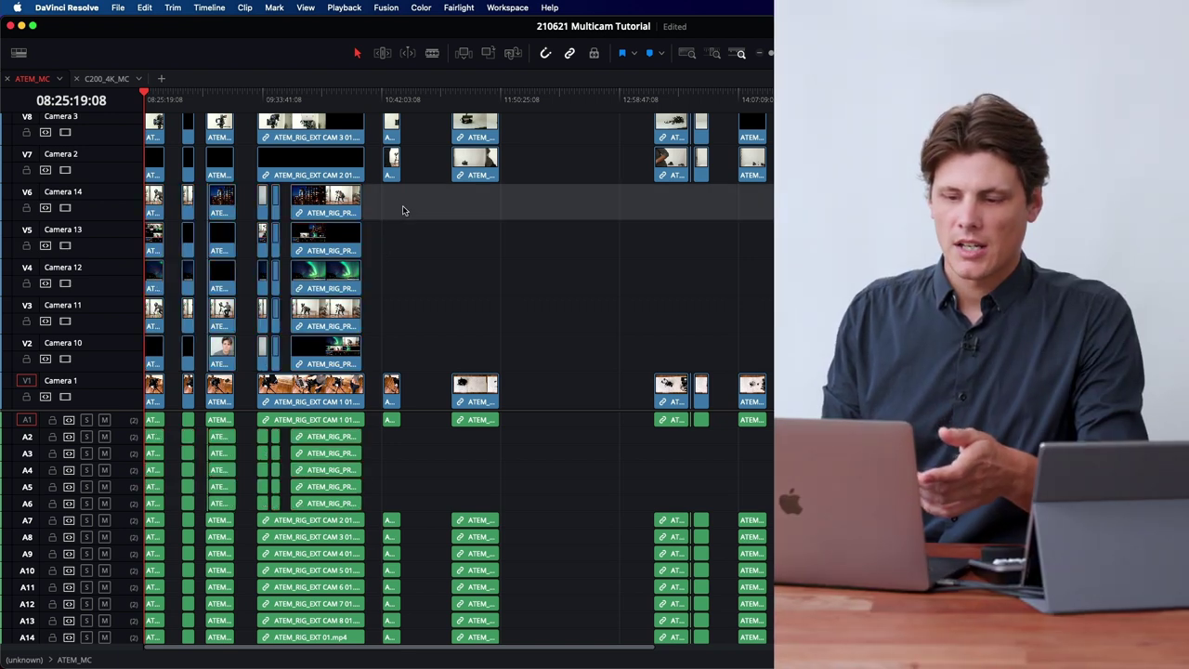
Examine how the Camera 10 to 14 clips and the last clip group line up with the other cameras across the ATEM_MC timeline
left_click_drag(403, 210, 155, 351)
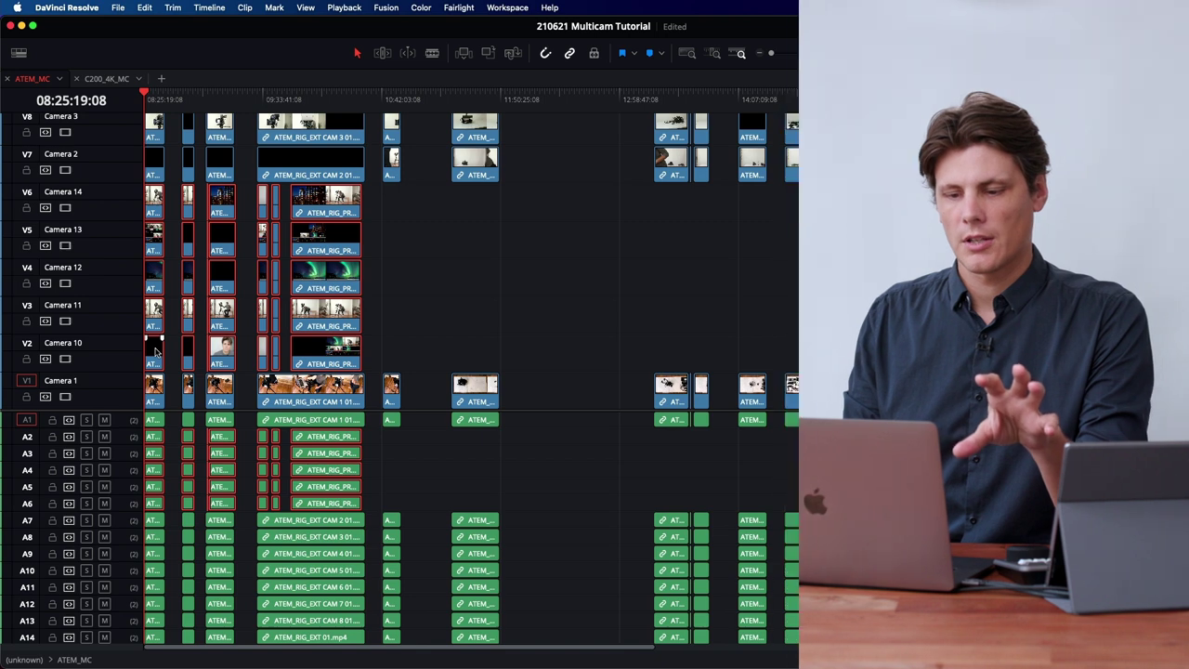
left_click_drag(391, 96, 844, 97)
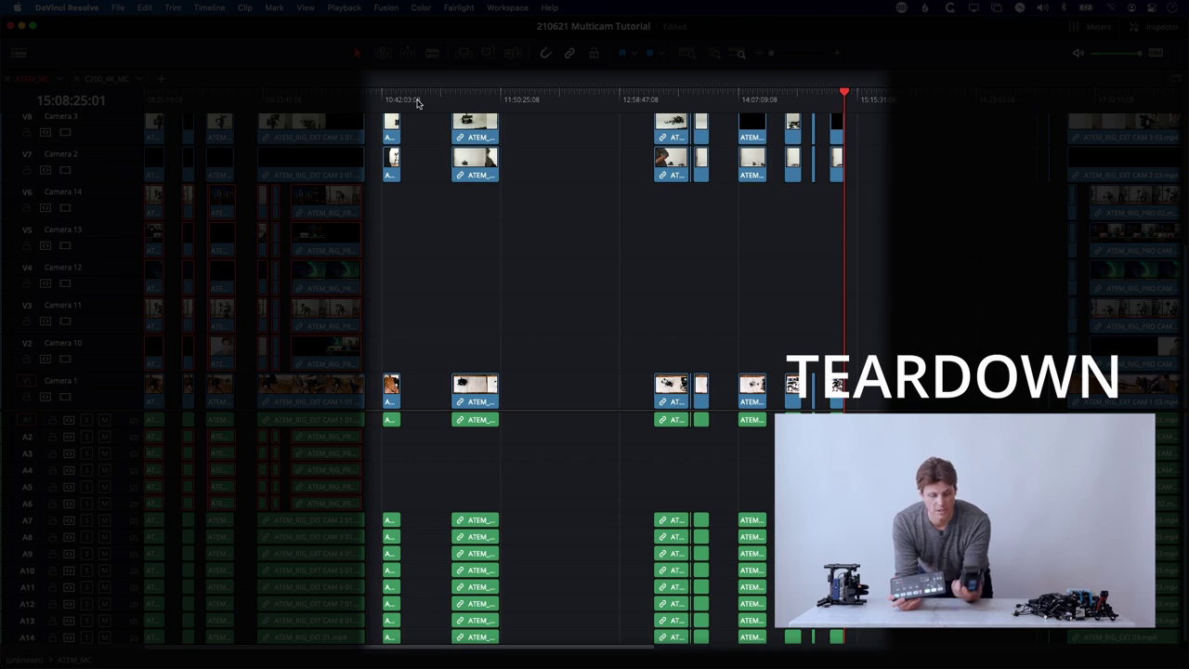
left_click(1048, 93)
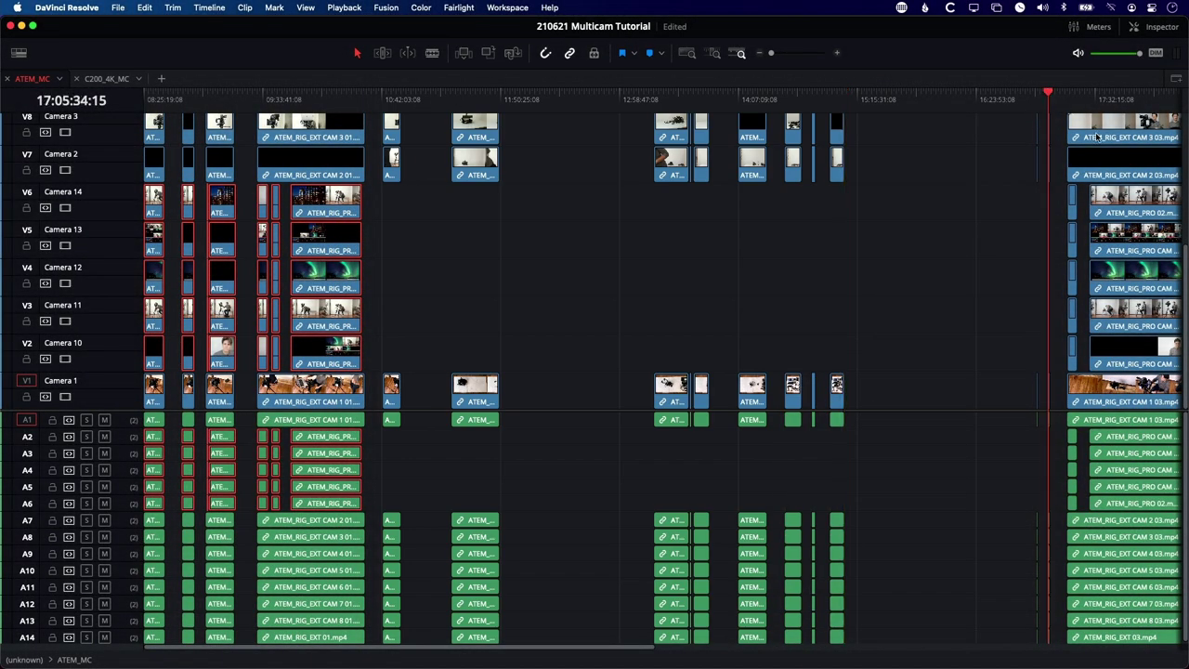
key("super+equal")
key("super+equal")
scroll(737, 237, "right", 10)
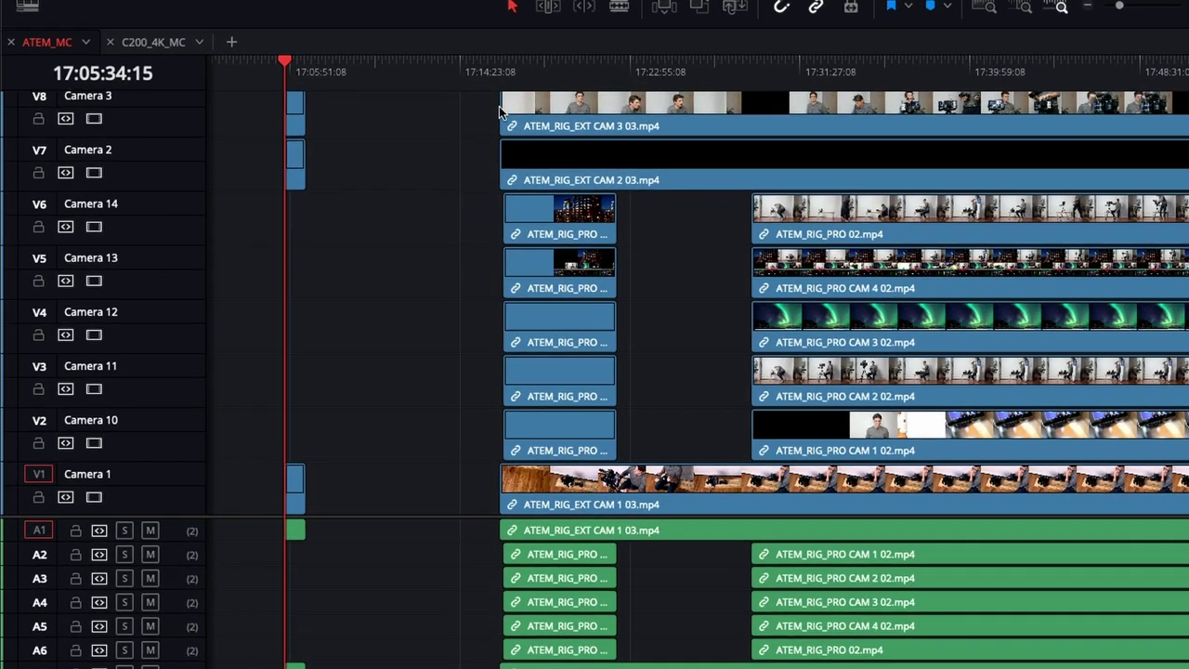
left_click(351, 92)
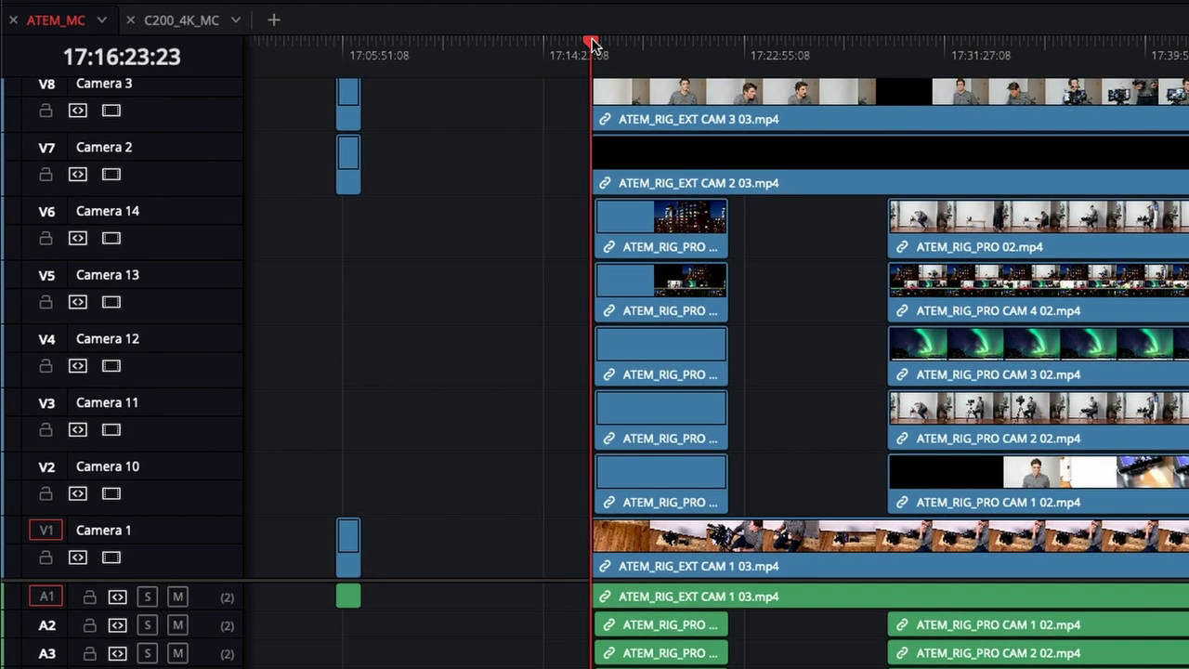
scroll(906, 248, "left", 15)
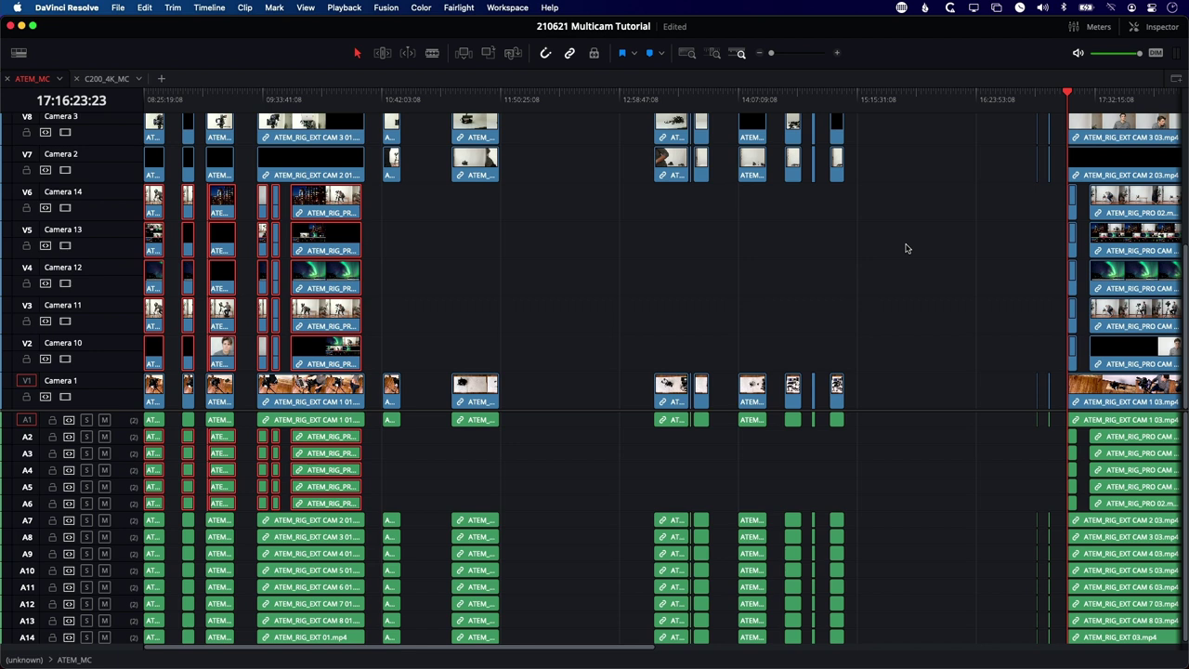
Shift all ATEM_MC clips together about two hours later to free room at the timeline's start
scroll(889, 197, "right", 6)
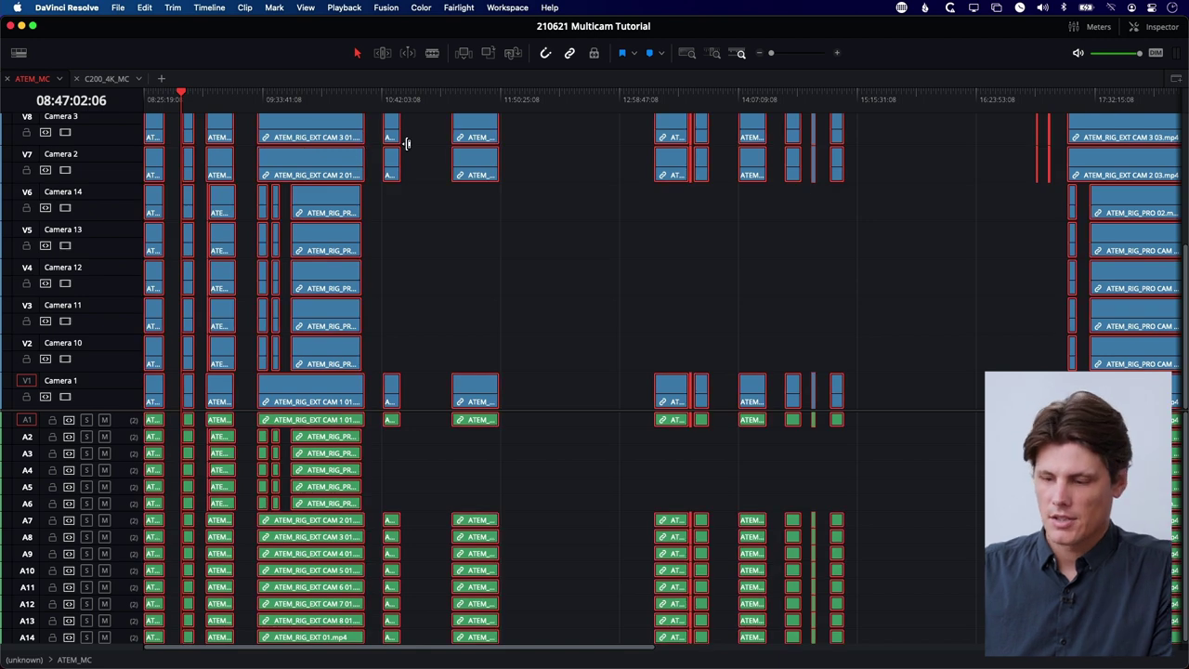
left_click_drag(318, 318, 525, 336)
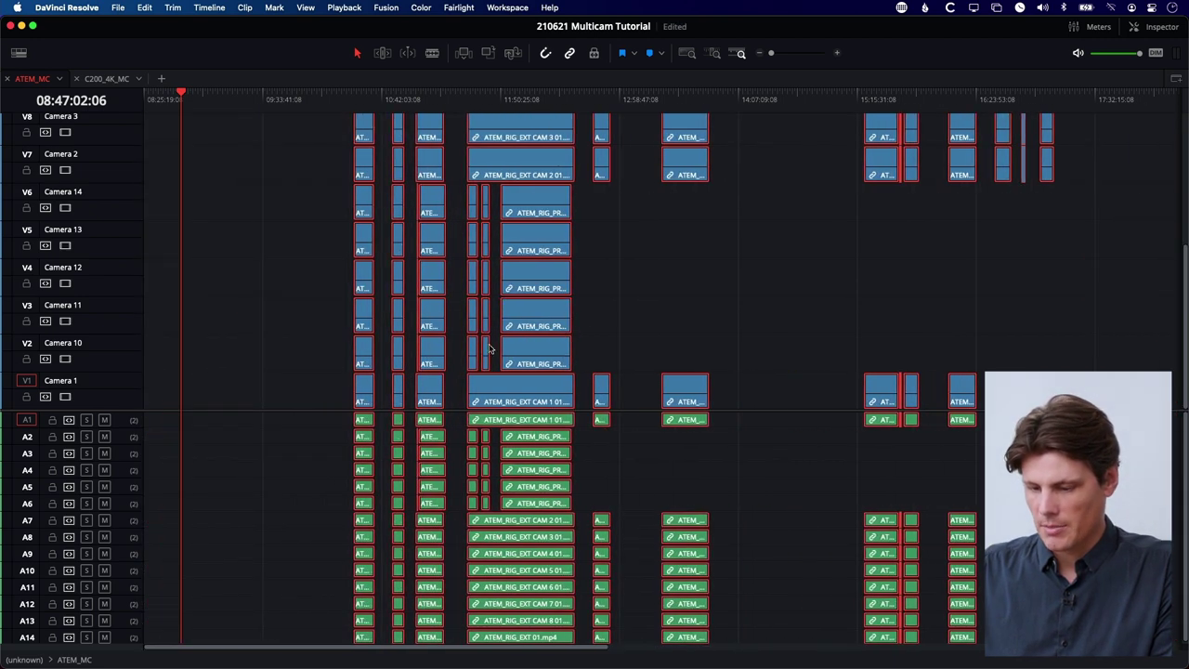
scroll(490, 349, "left", 2)
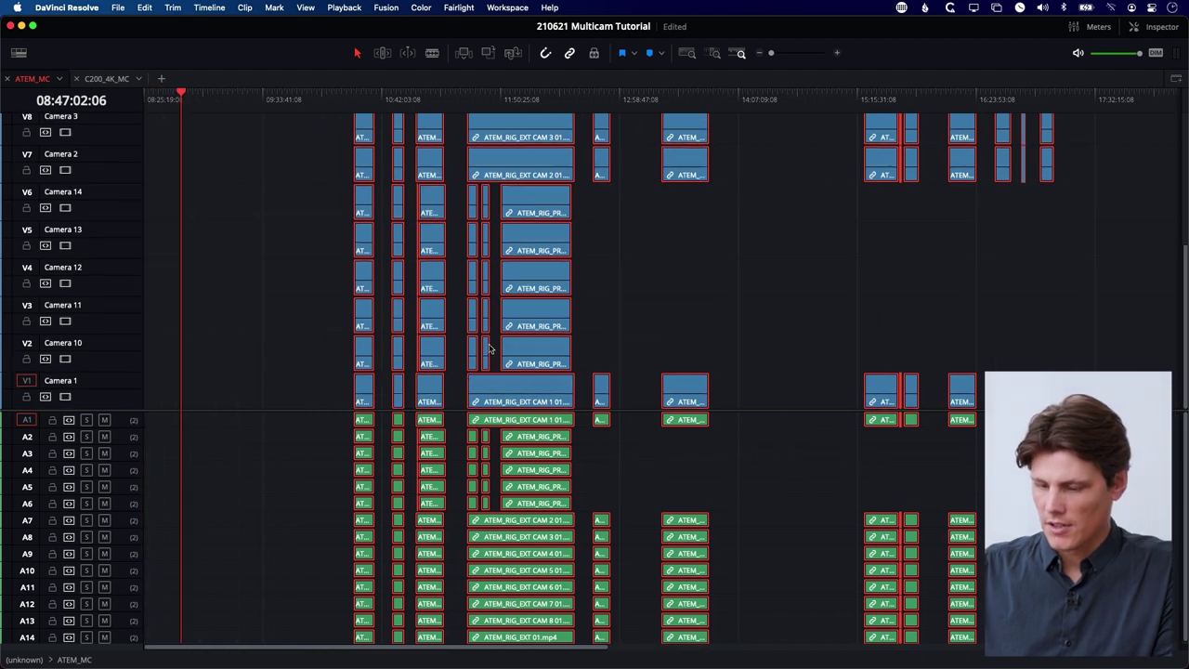
Move the last group of ATEM clips on all tracks into the free space at the timeline's start, and return the playhead there
key("End")
left_click_drag(830, 252, 141, 206)
left_click(1004, 217)
key("End")
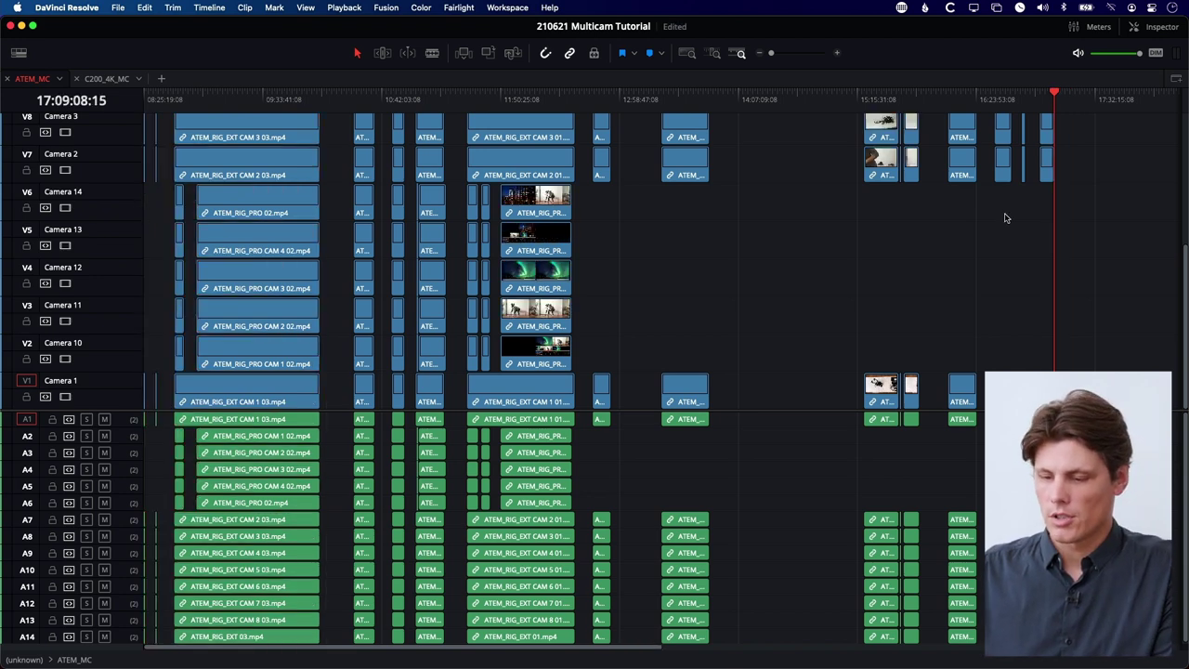
key("Home")
Add a new angle above the Camera 9 track in ATEM_MC, and check its video and audio tracks
scroll(207, 210, "up", 6)
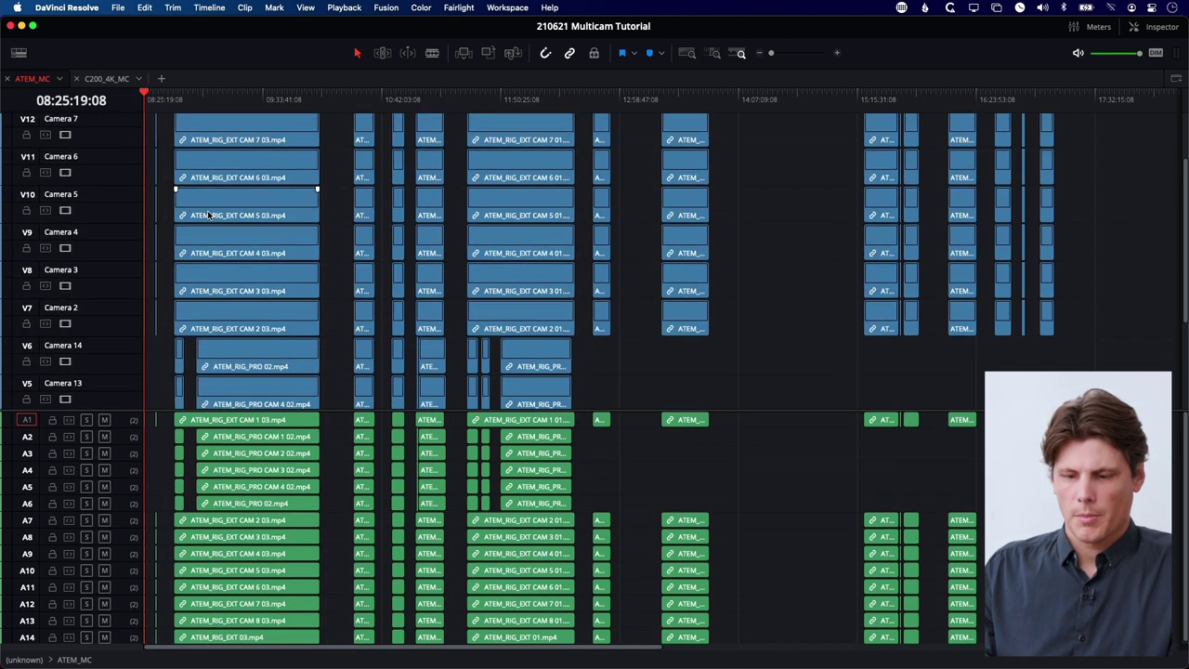
right_click(140, 134)
left_click(161, 141)
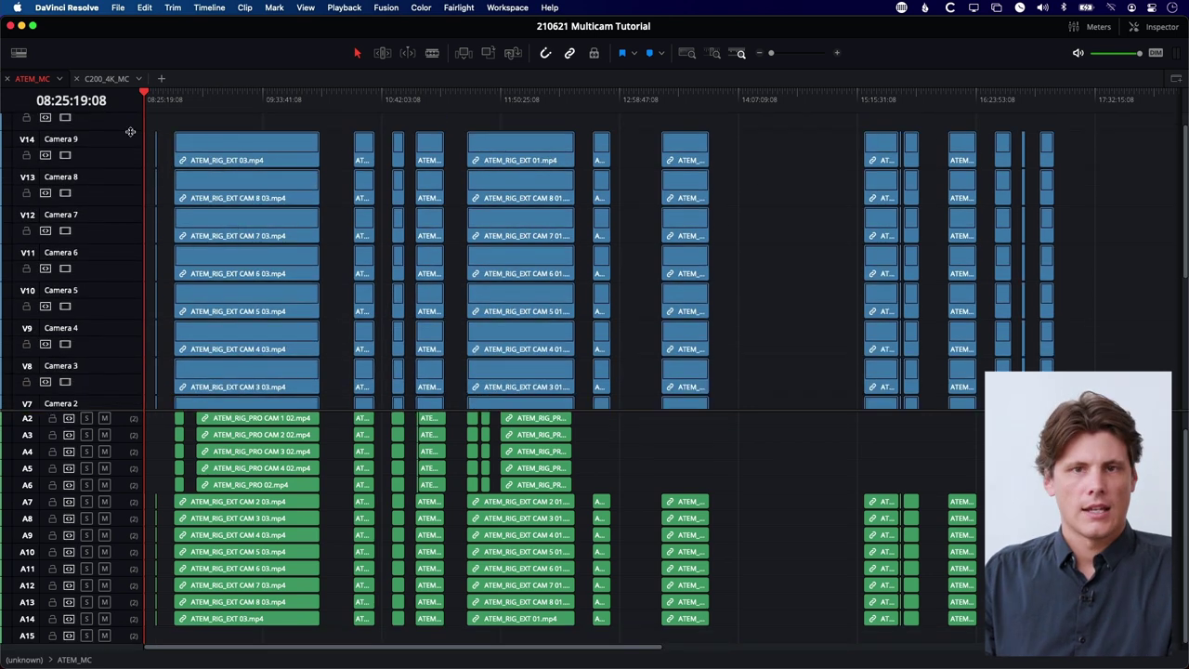
scroll(131, 131, "up", 1)
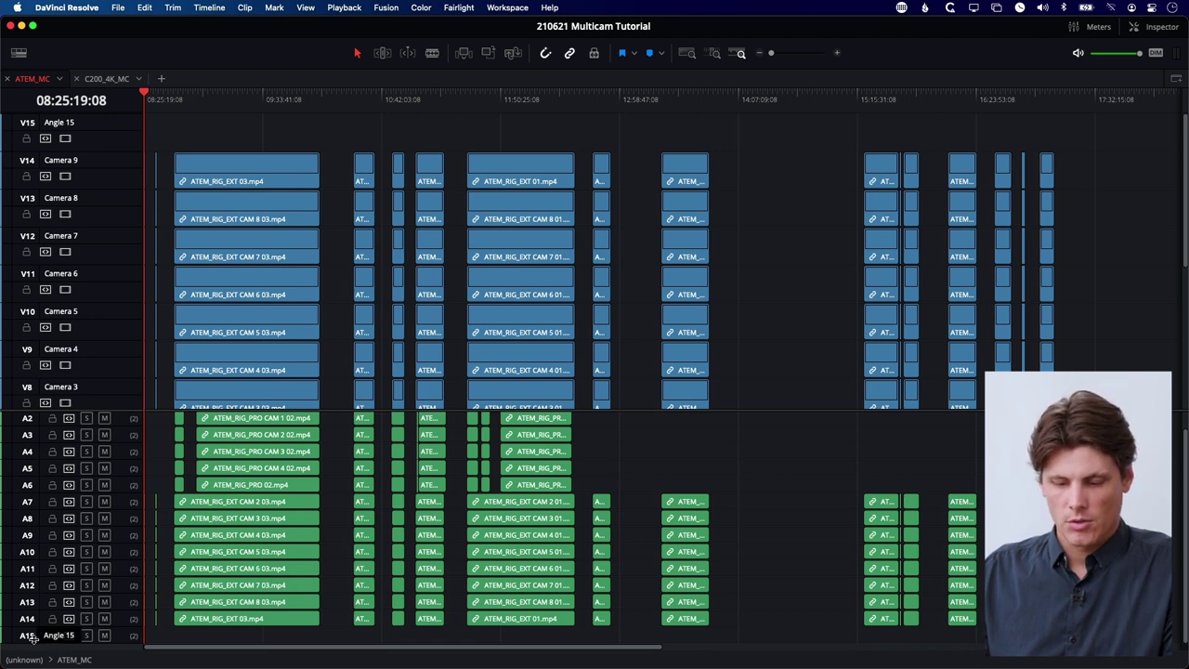
scroll(196, 604, "down", 1)
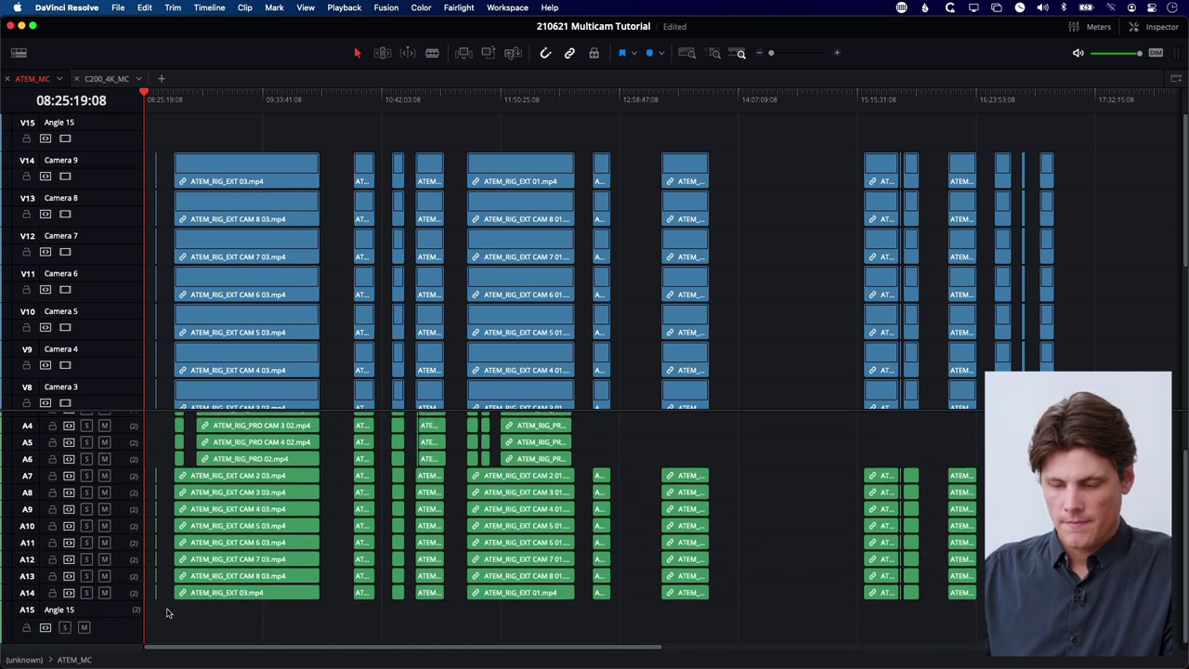
scroll(130, 608, "up", 3)
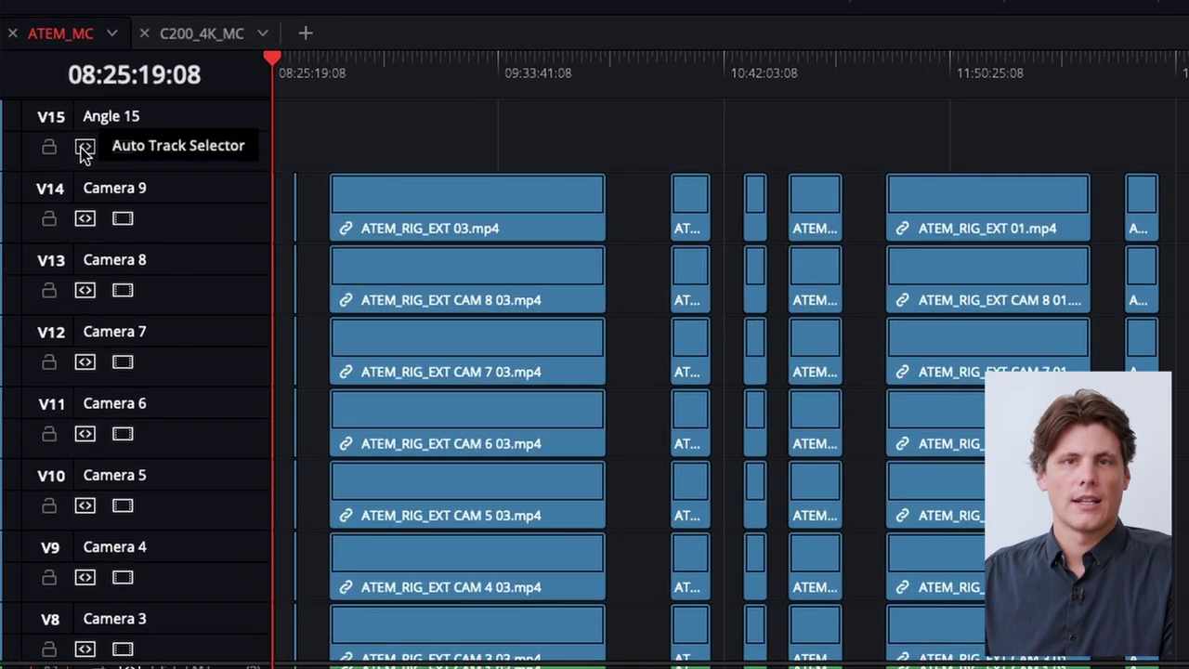
Turn off the Auto Track Selector on all tracks except Angle 15, and make its video and audio tracks the V1 and A1 destinations
left_click(82, 150, "alt")
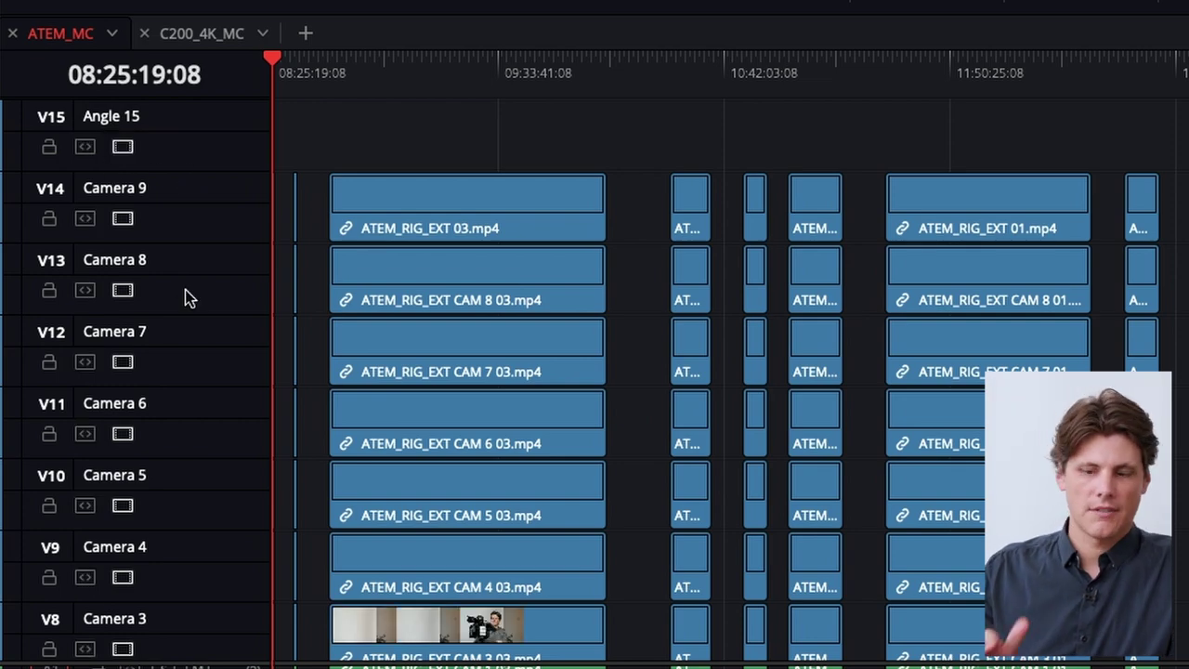
scroll(206, 204, "down", 3)
scroll(59, 645, "down", 3)
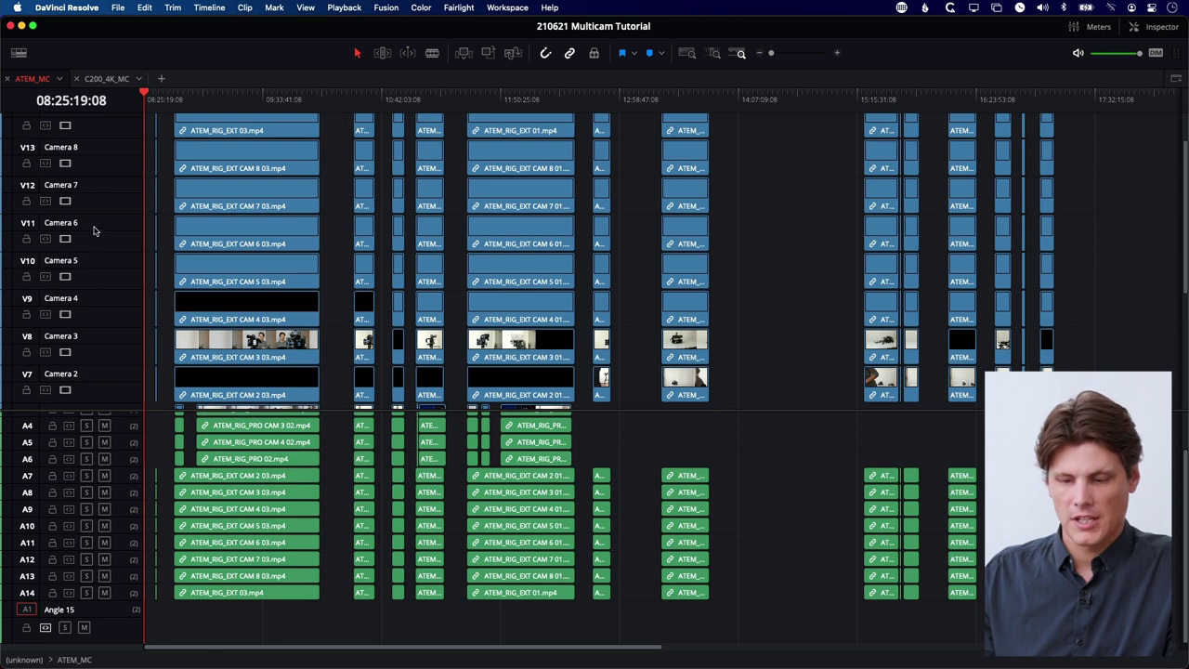
scroll(99, 213, "up", 2)
left_click(28, 123)
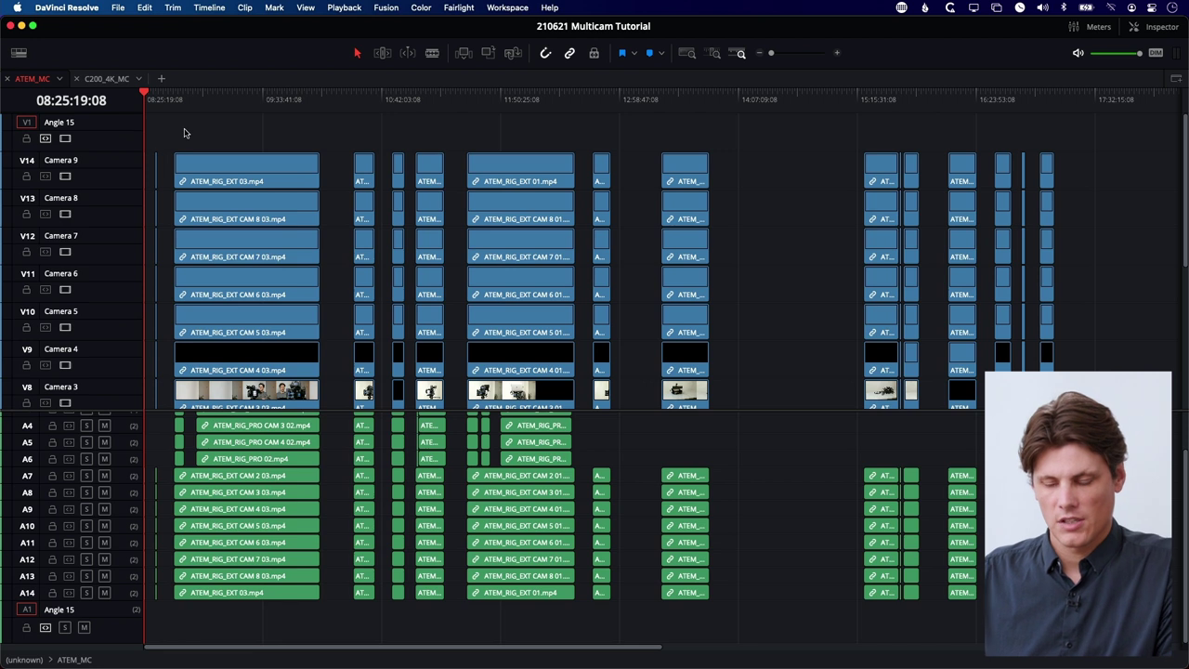
Copy all clips from C200_4K_MC and paste them onto the Angle 15 track at the start of ATEM_MC
left_click(104, 79)
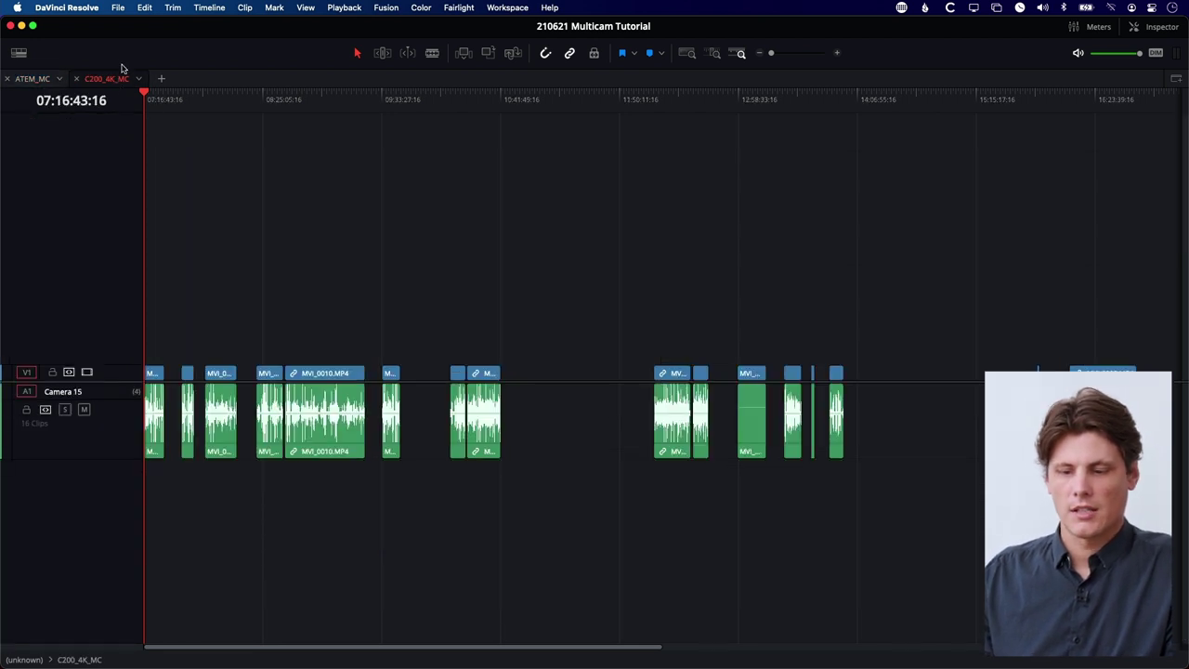
key("super+a")
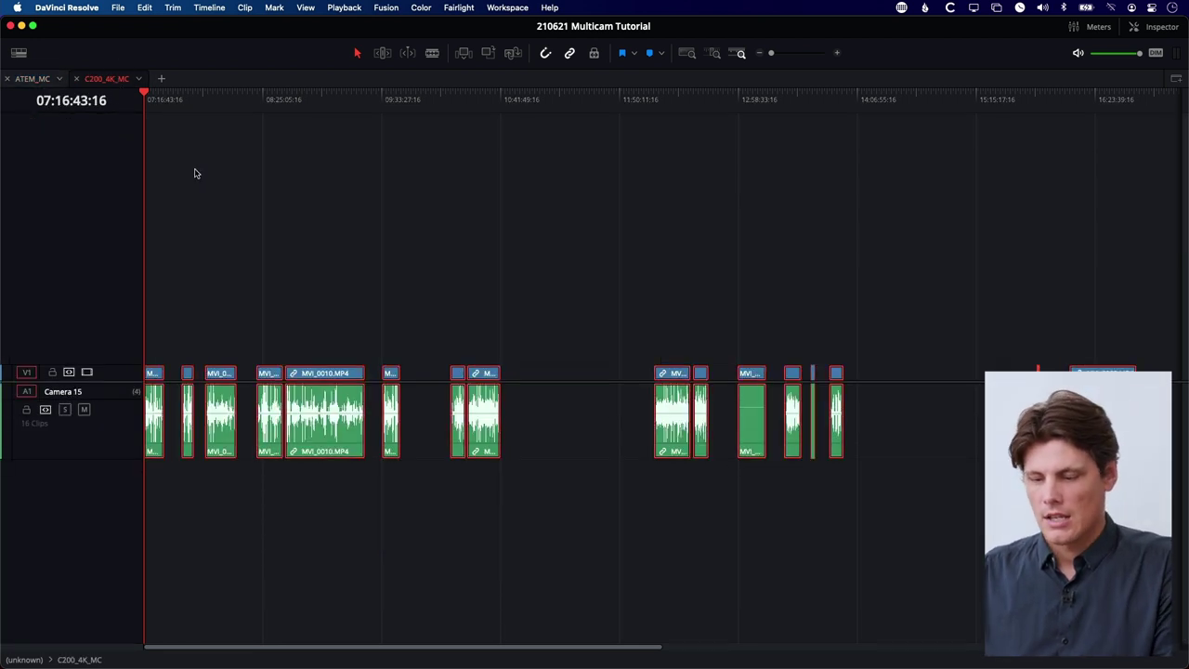
left_click(43, 80)
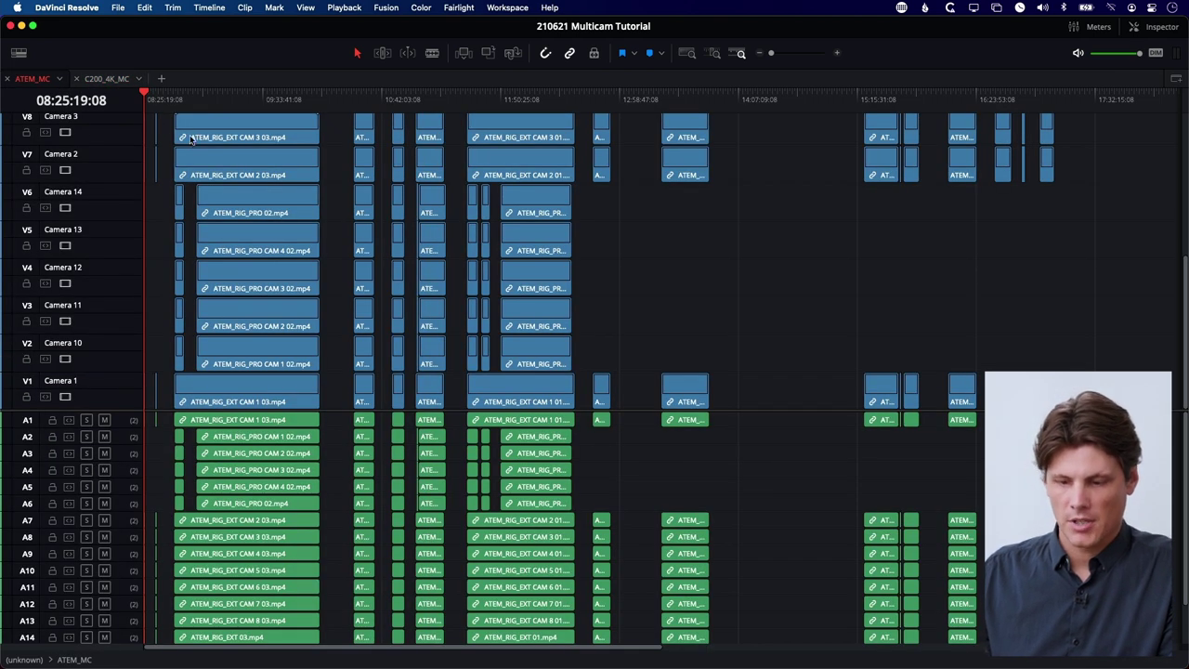
scroll(139, 110, "up", 5)
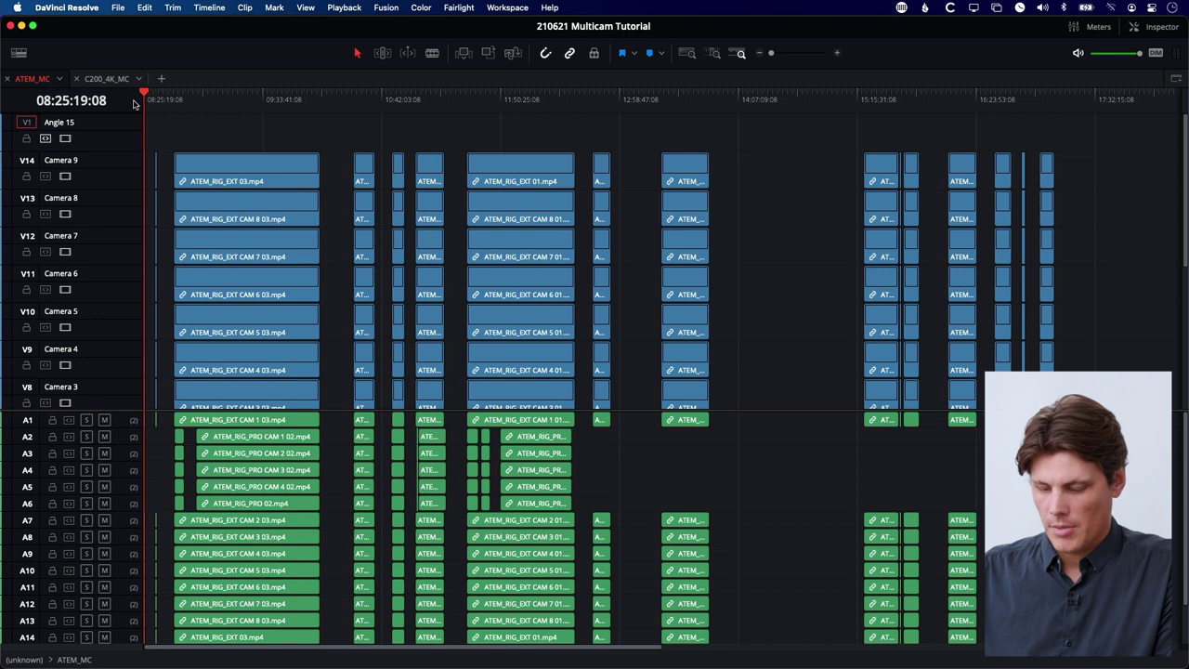
key("super+v")
key("Home")
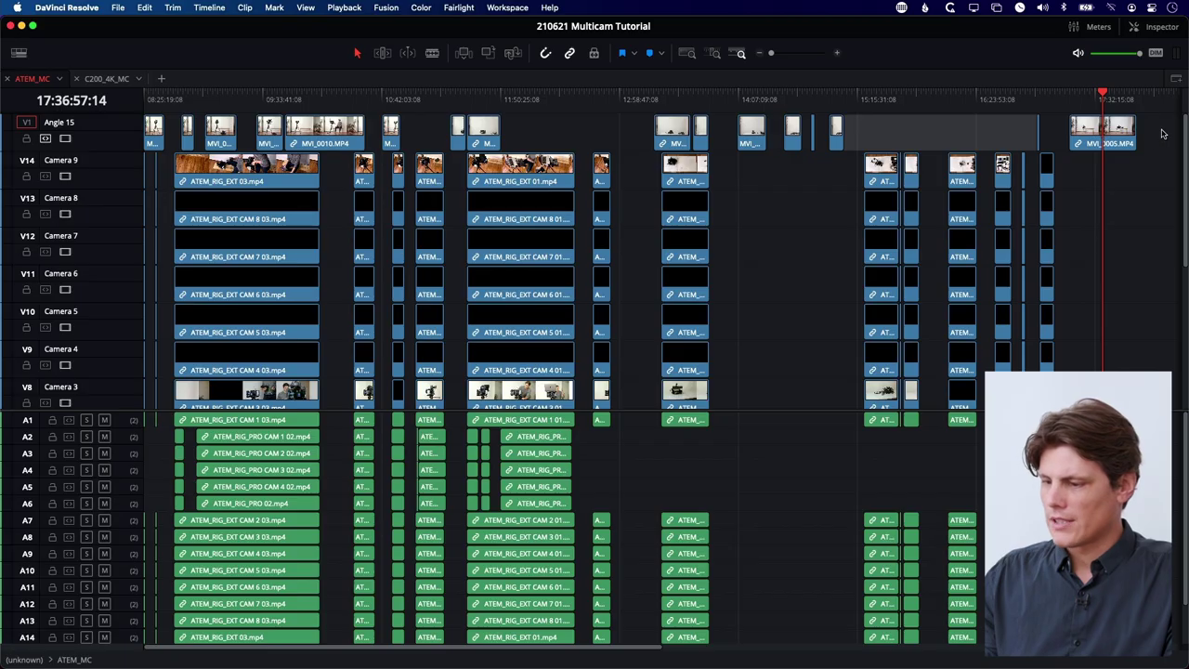
Shift the pasted C200 clips on Angle 15, except the last one, later by about 02:00:43:14 to line up with the ATEM clips
left_click_drag(666, 132, 127, 125)
left_click_drag(340, 136, 541, 138)
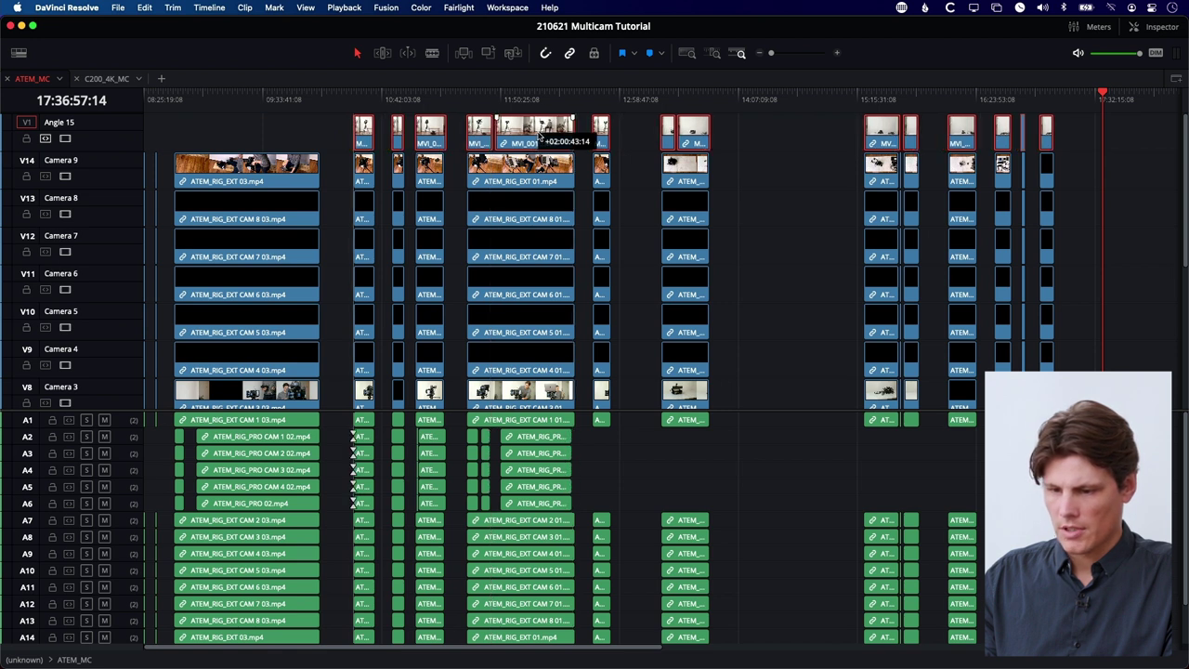
left_click_drag(540, 137, 541, 137)
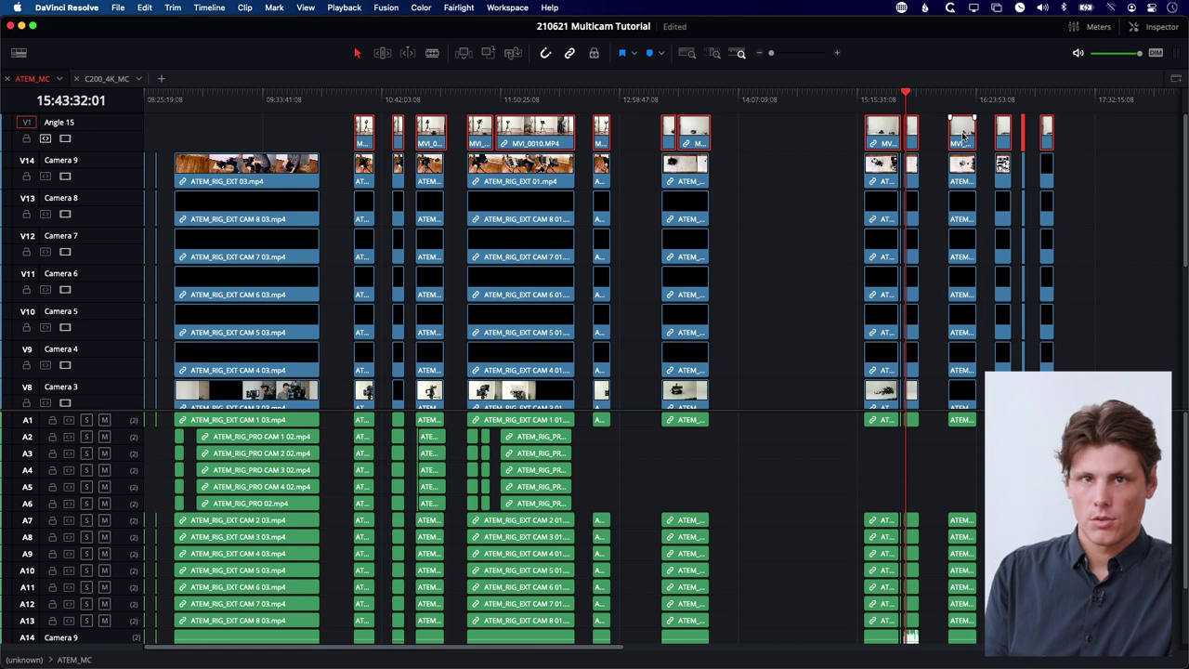
Nudge the selected C200 clips earlier frame by frame until the MVI_0015.MP4 waveform on Angle 15 matches the Camera 9 audio
key("super+equal")
key("super+equal")
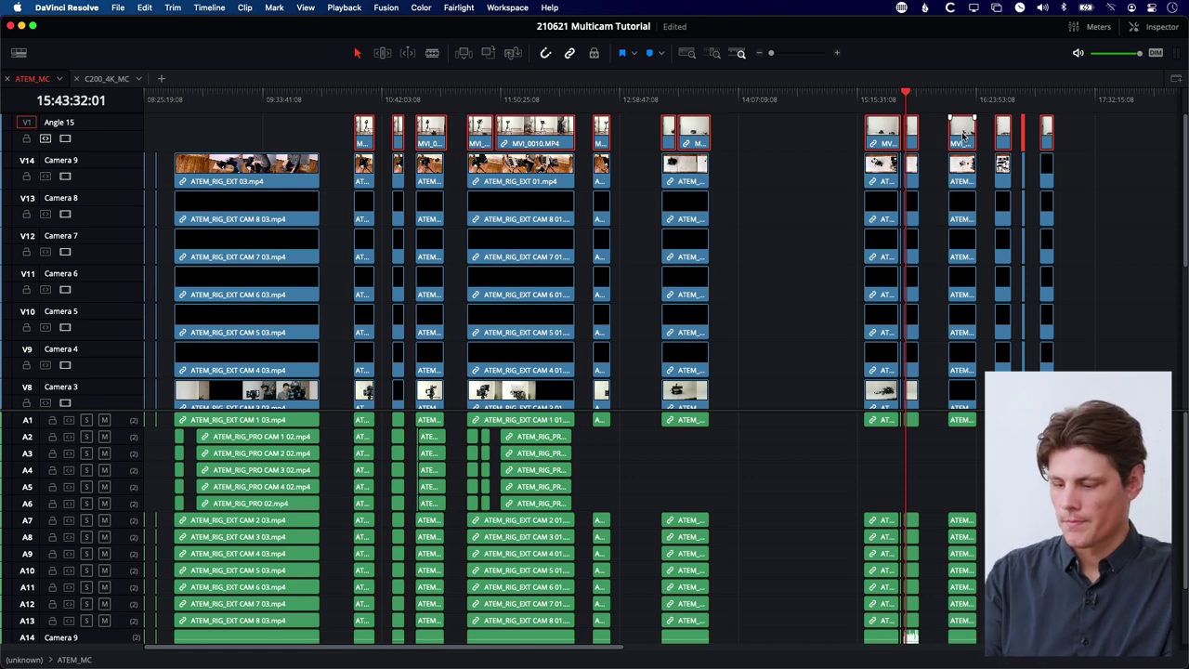
scroll(767, 516, "down", 3)
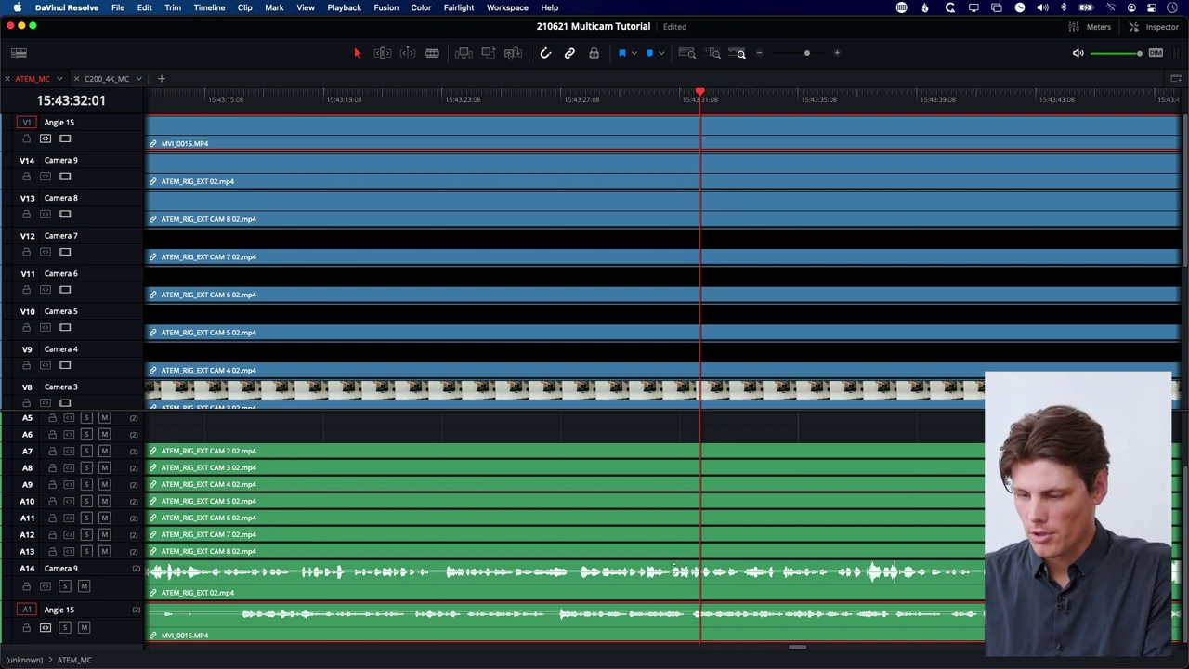
key("super+minus")
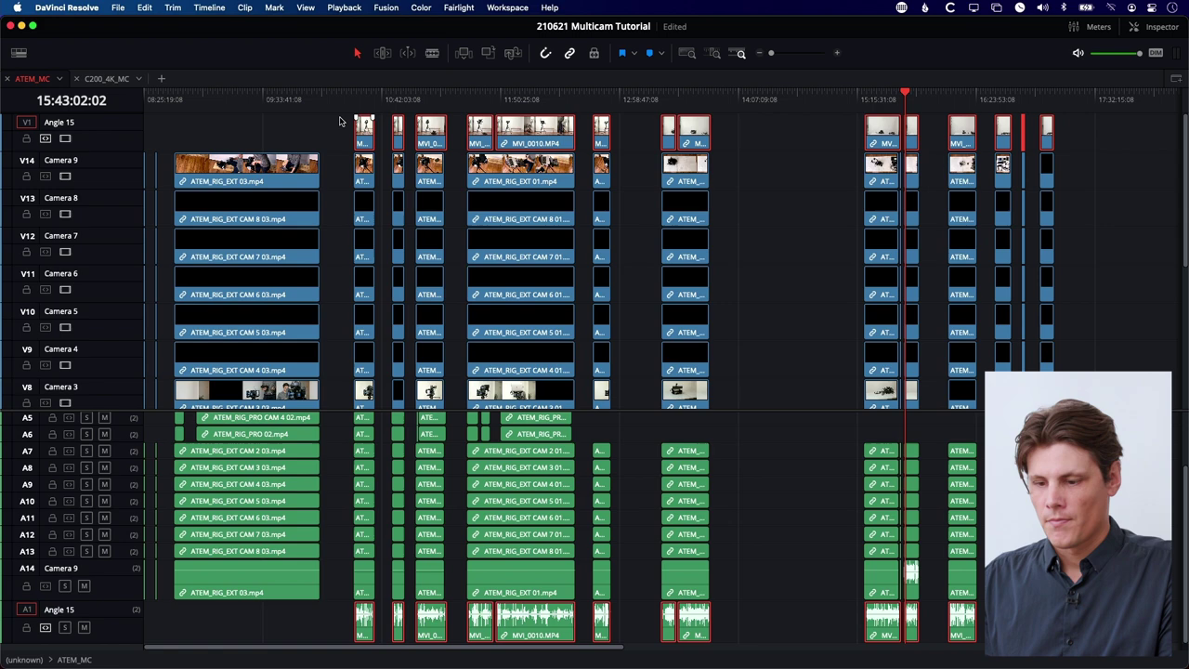
key("super+equal")
key("super+equal")
key("super+equal")
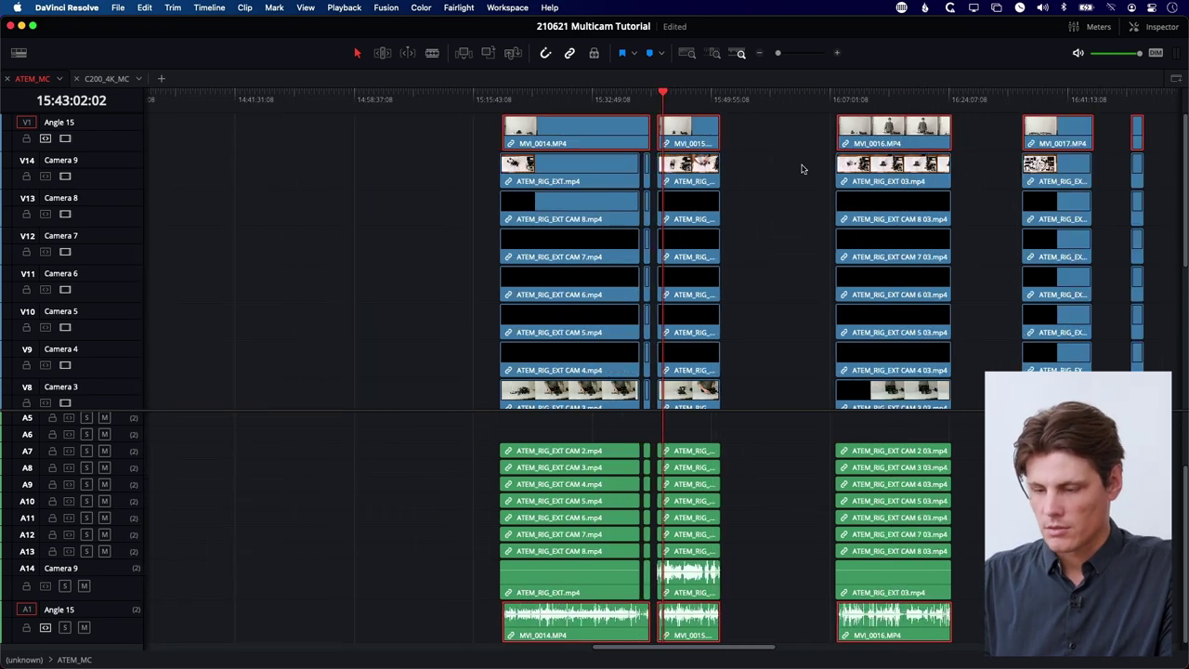
key("super+equal")
key("super+equal")
key("super+equal")
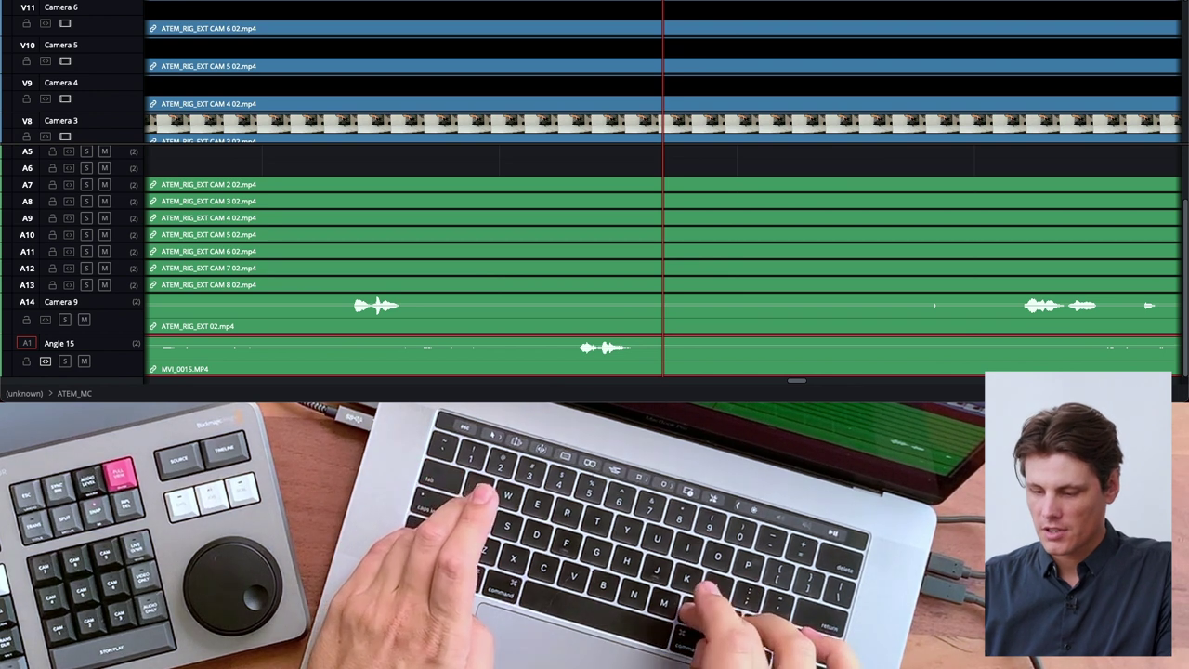
key("comma")
key("comma")
key("comma")
key("comma")
key("comma")
key("comma")
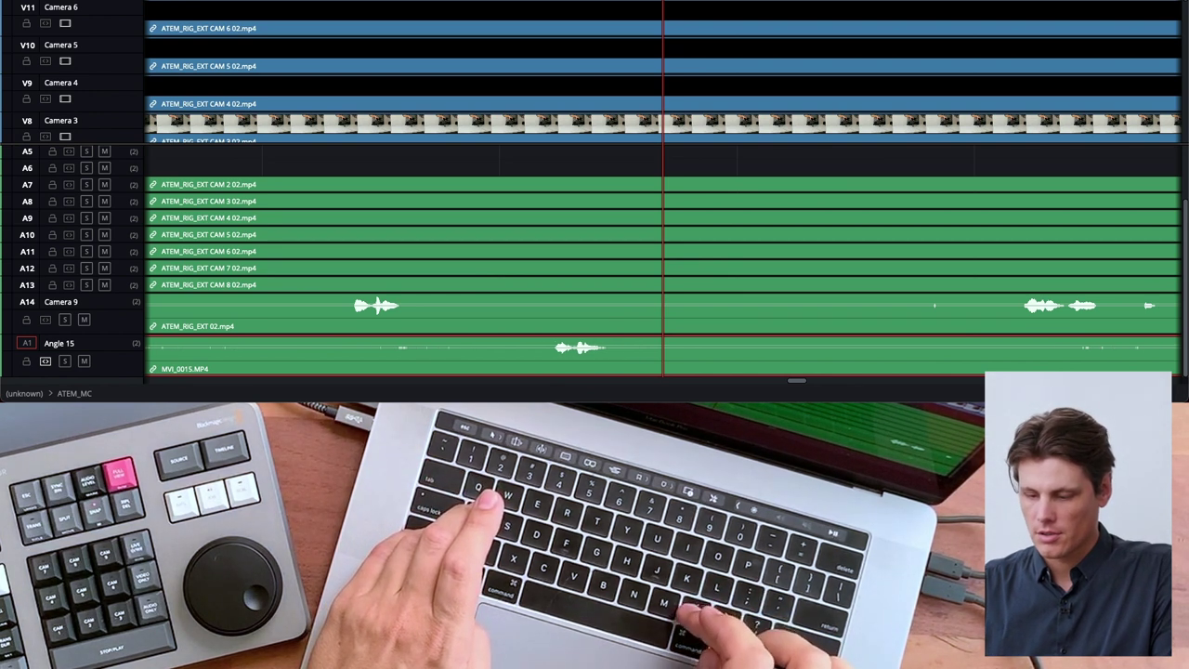
key("comma")
key("comma")
key("comma")
key("comma")
key("comma")
key("comma")
key("comma")
key("comma")
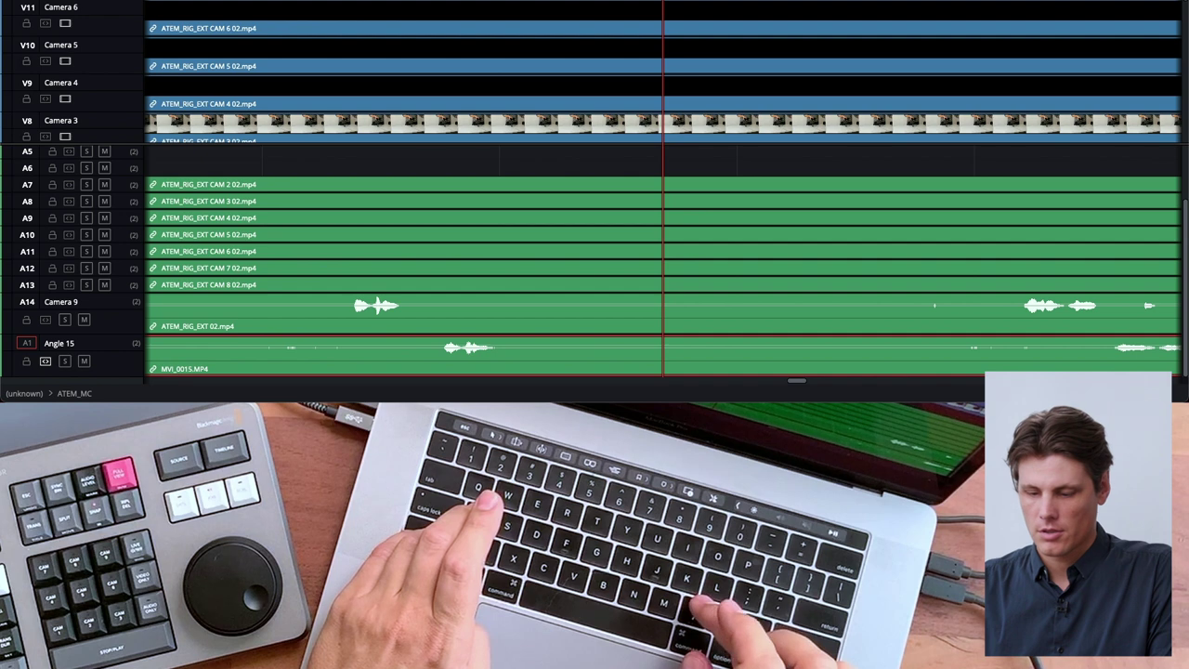
key("comma")
key("comma")
key("comma")
key("comma")
key("comma")
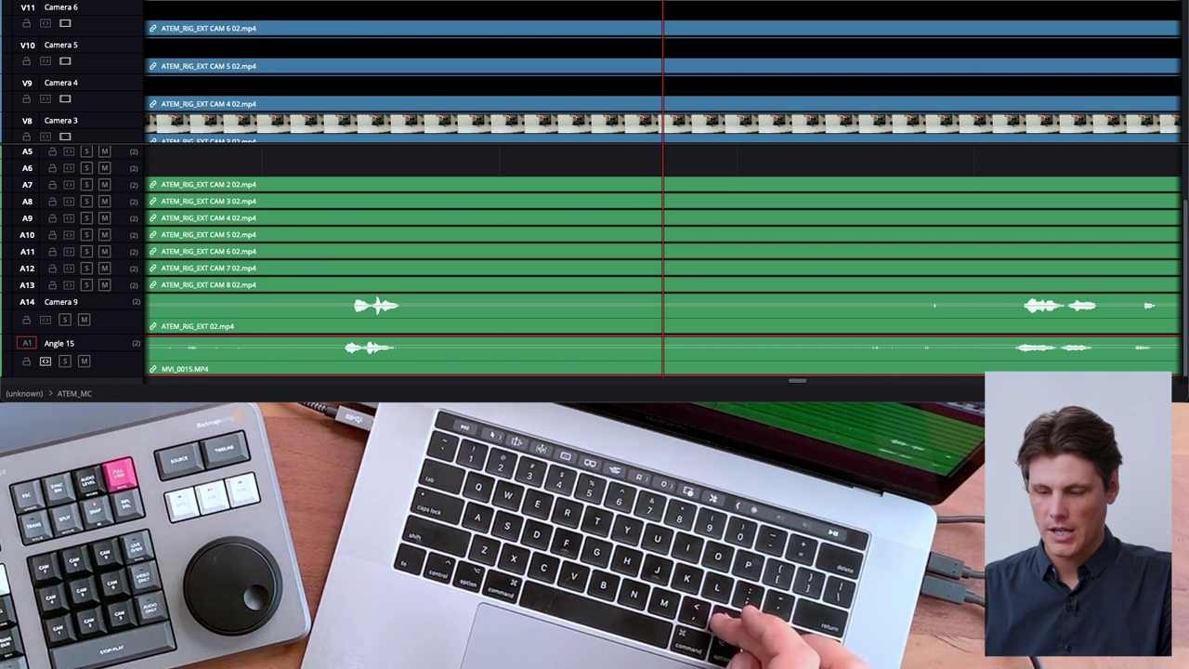
key("ctrl+minus")
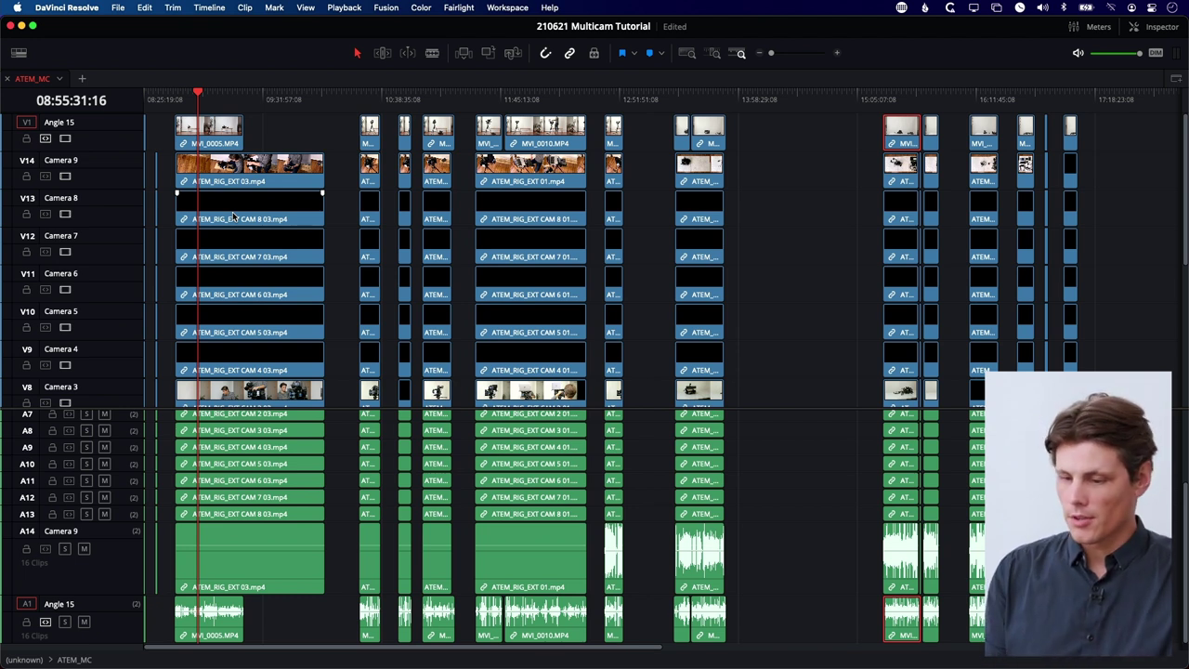
Delete the unneeded angles Camera 8, Camera 7, Camera 6, Camera 5 and Camera 4 from ATEM_MC
right_click(109, 205)
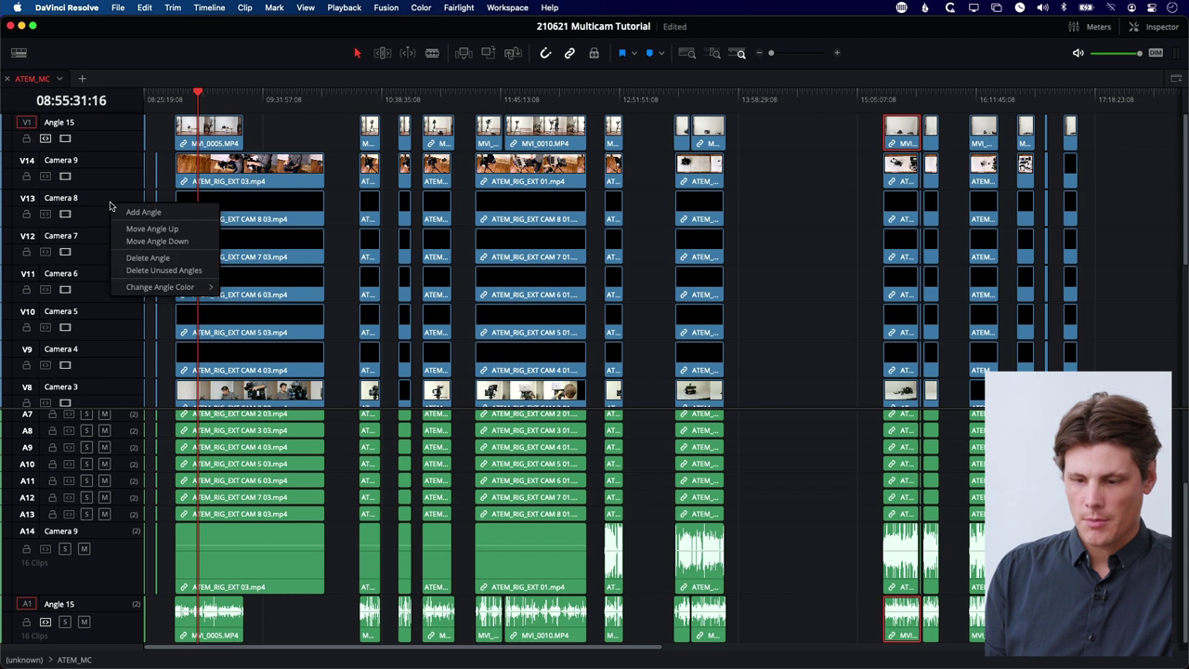
left_click(149, 257)
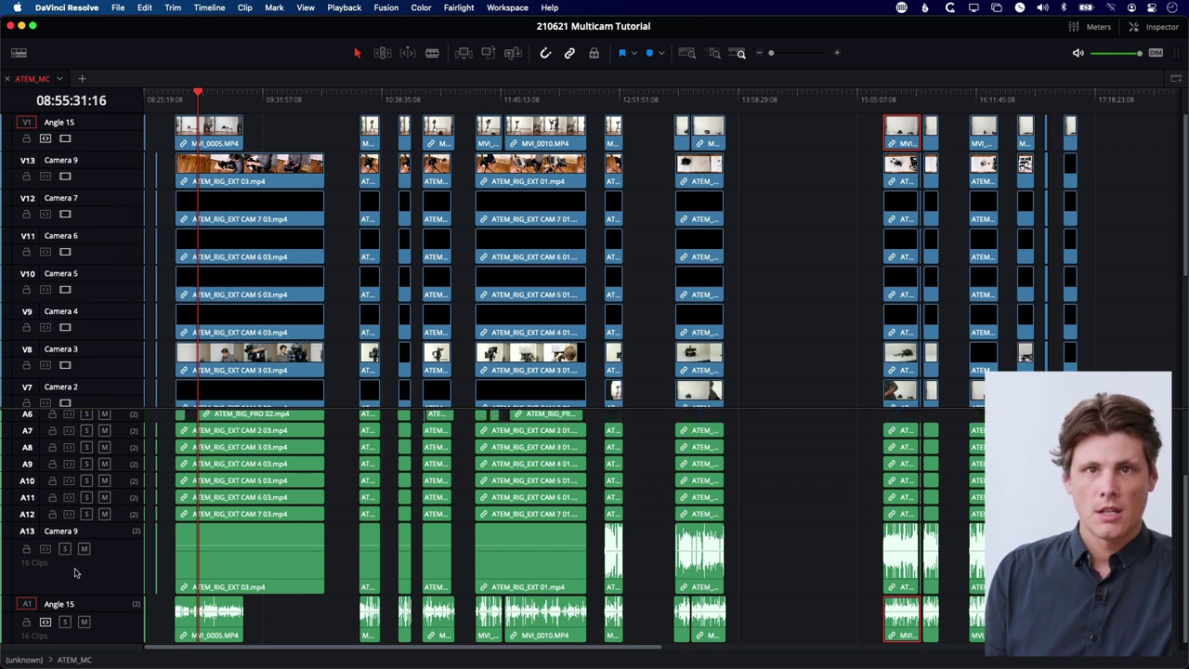
right_click(123, 212)
left_click(149, 237)
right_click(120, 208)
left_click(148, 234)
right_click(168, 213)
left_click(186, 238)
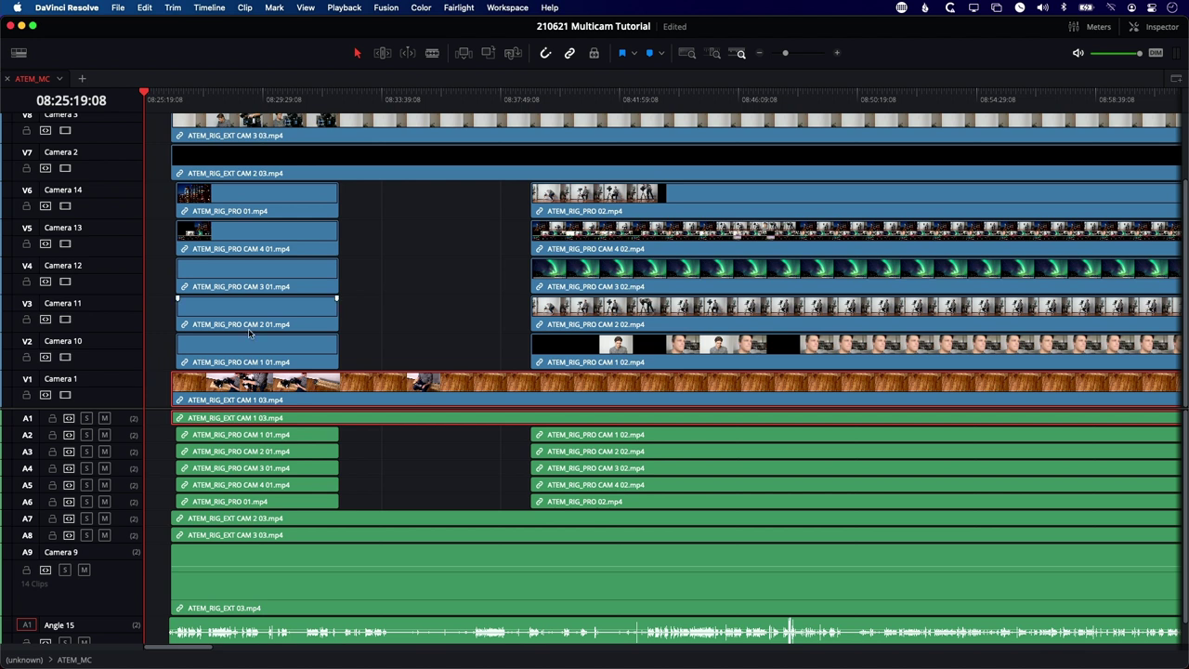
Move the Camera 10 to Camera 14 angles with the ATEM_RIG_PRO clips below Camera 1, keeping their order
left_click_drag(382, 204, 277, 360)
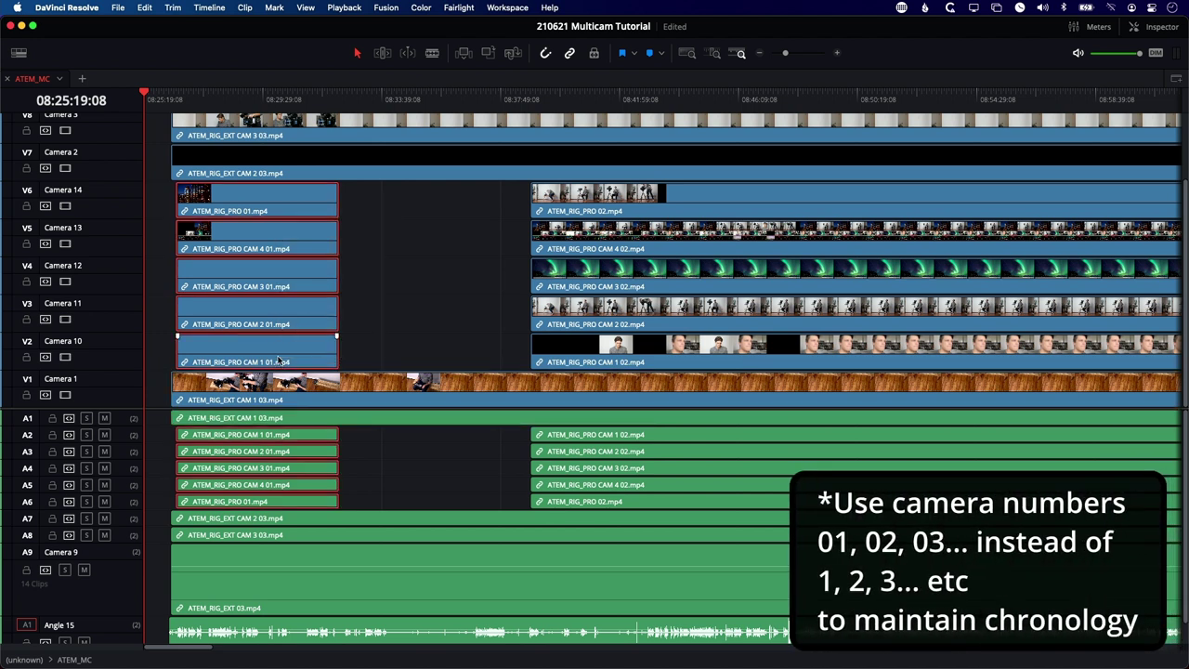
right_click(115, 364)
left_click(172, 379)
right_click(115, 345)
left_click(172, 362)
right_click(115, 311)
left_click(172, 327)
right_click(135, 271)
left_click(179, 302)
right_click(136, 234)
left_click(178, 264)
Rename the five ATEM_RIG_PRO angles from V1 to V5 as 5D4, C200, Pi, Multiview and Pro-Program
key("super+equal")
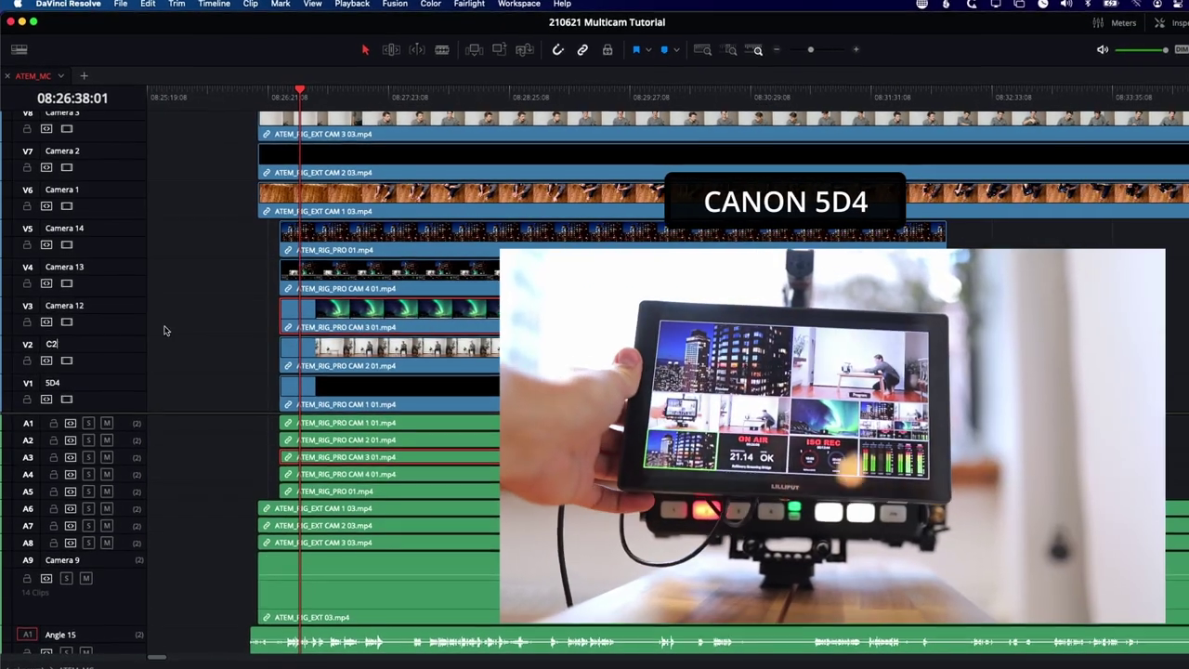
type("00")
double_click(65, 305)
type("Pi")
double_click(64, 267)
type("Multiview")
key("Return")
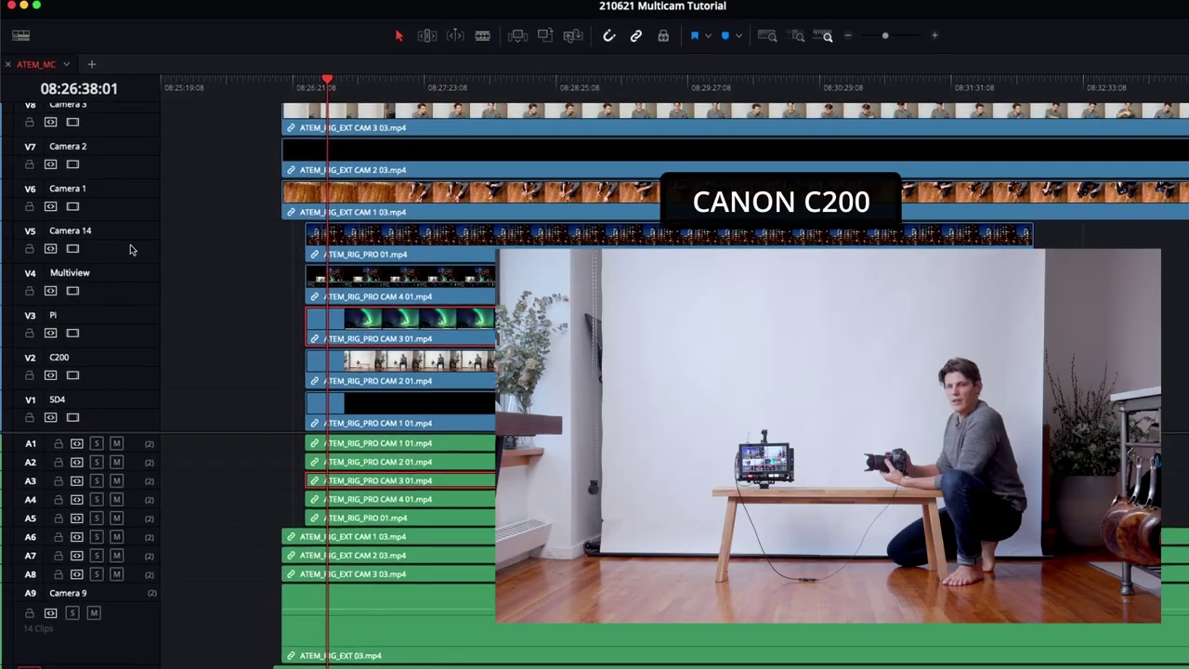
double_click(74, 232)
type("Program")
key("ctrl+a")
type("Pro-Program")
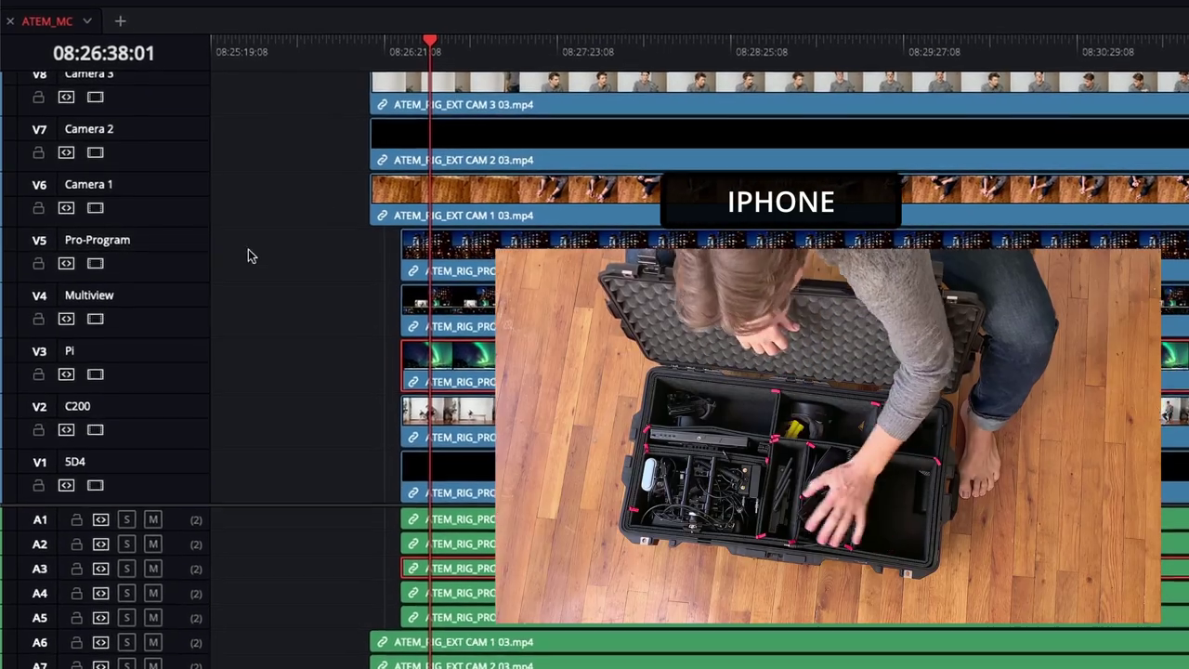
Rename the Camera 1 angle as iPhone, Camera 2 as C200 and Camera 3 as 5D3
double_click(93, 186)
type("iPhone")
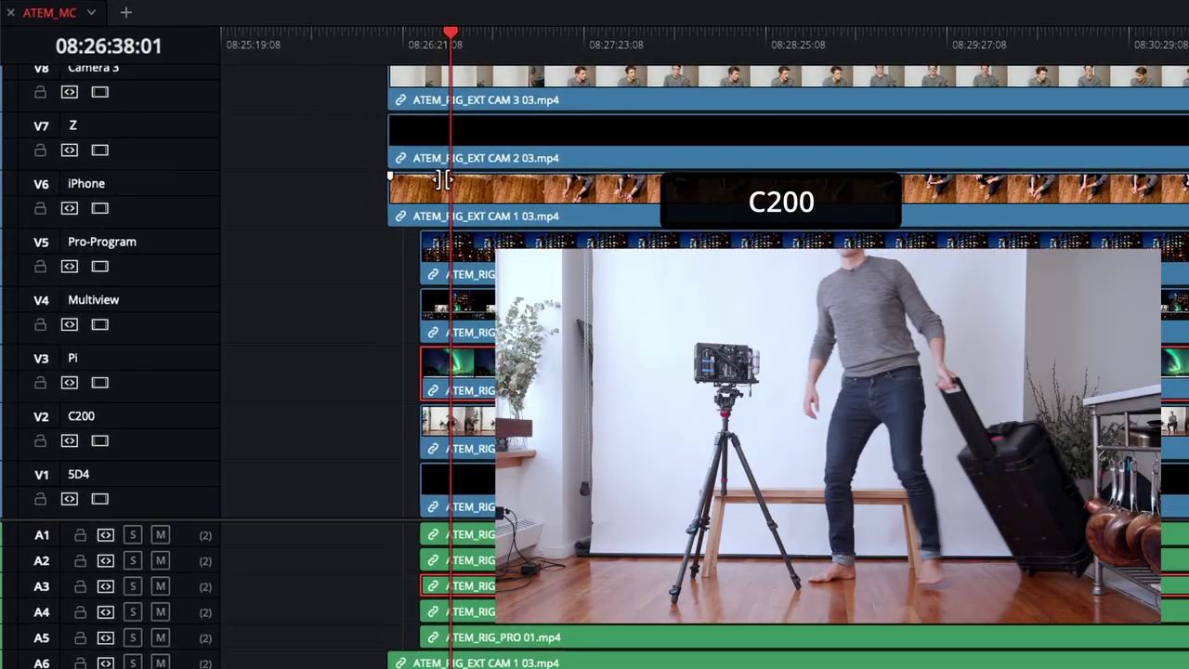
key("shift+z")
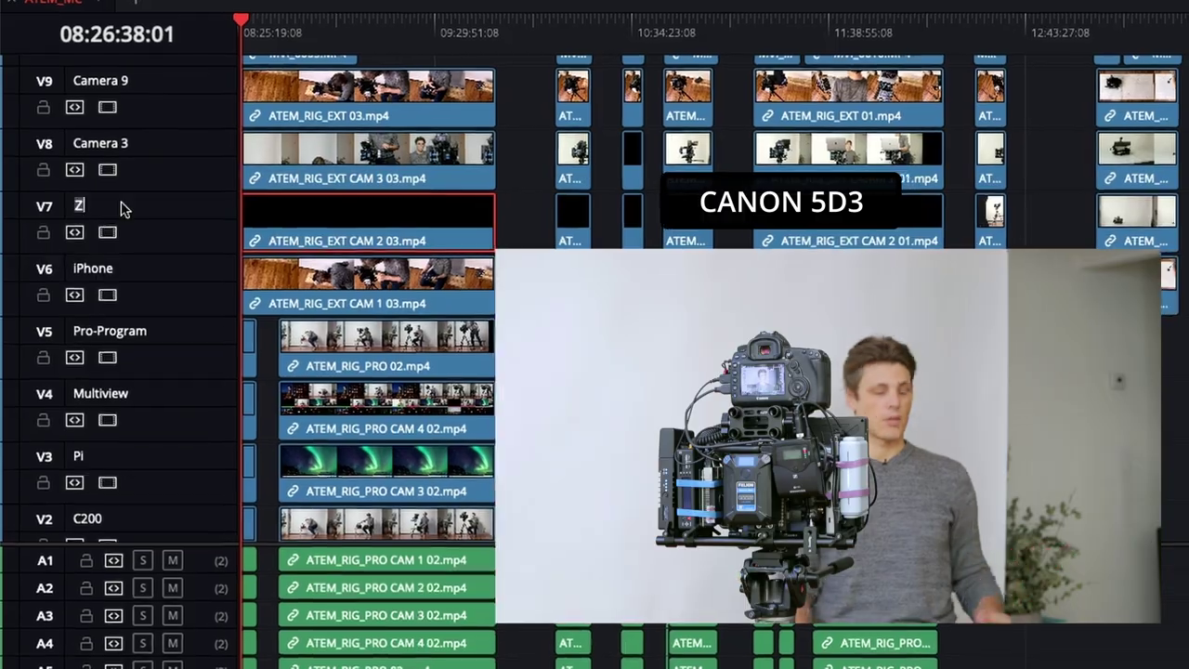
double_click(102, 205)
type("C200")
key("Return")
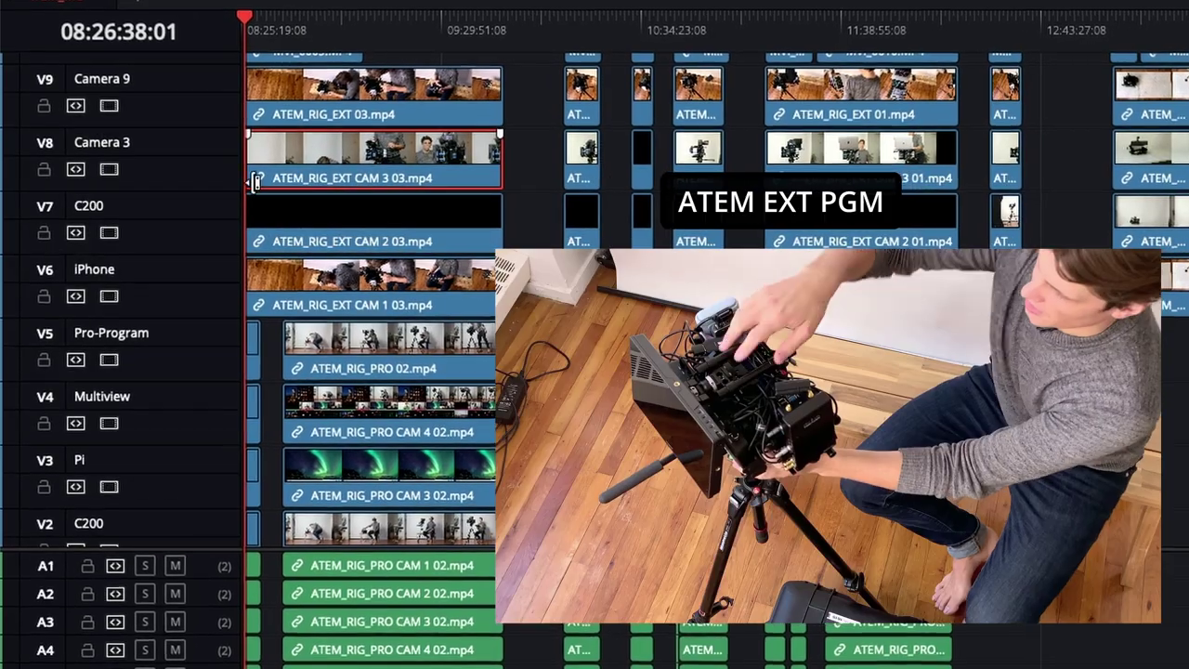
double_click(103, 142)
type("5D3")
key("Return")
Rename the Camera 9 angle as EXT-Program and Angle 15 as C200_4K
left_click(290, 93)
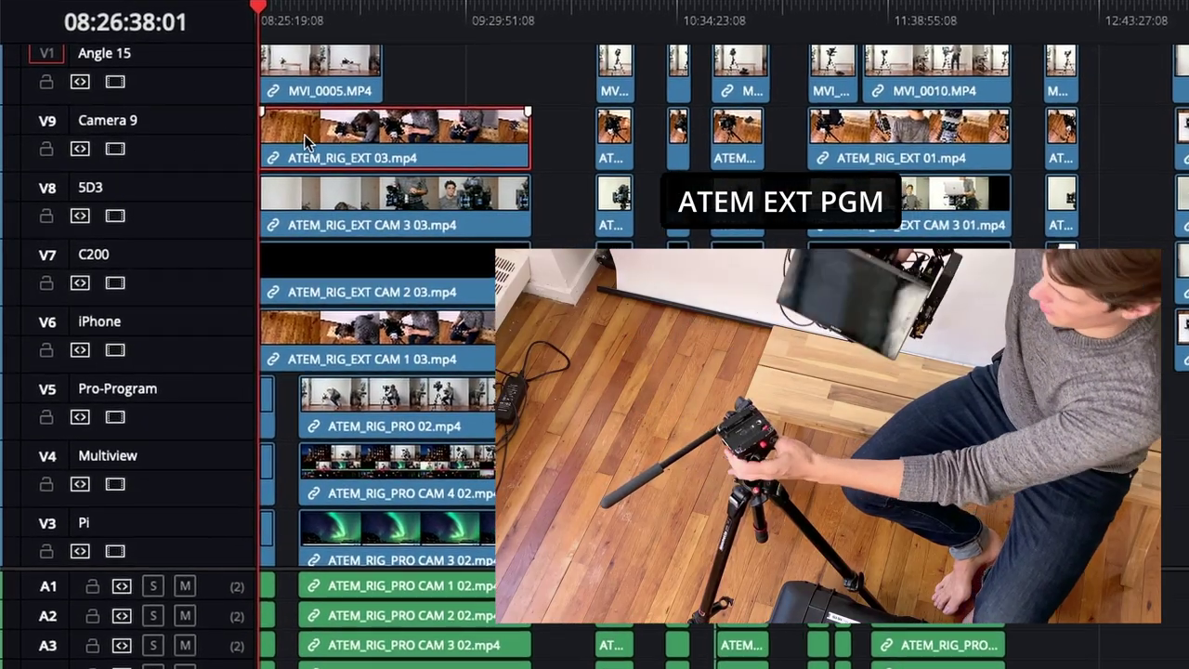
double_click(110, 119)
type("EXT-Program")
double_click(107, 53)
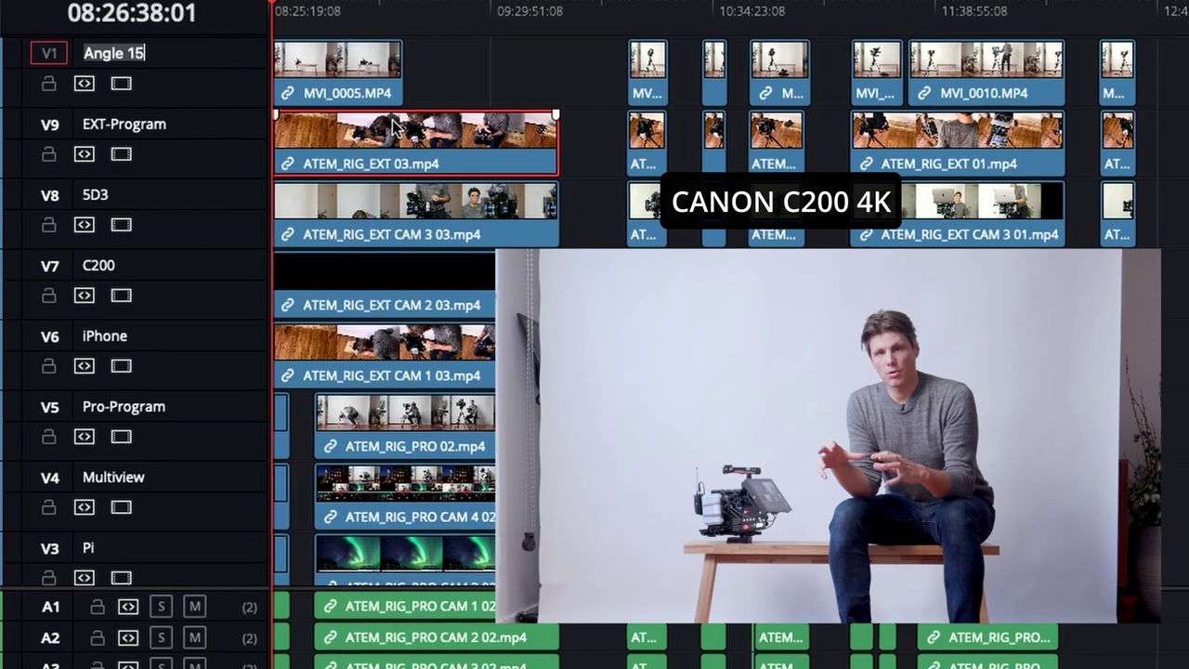
type("C200_4K")
key("Return")
Close up the long gaps between the clip groups across all ATEM_MC tracks, and close the multicam timeline
left_click(373, 86)
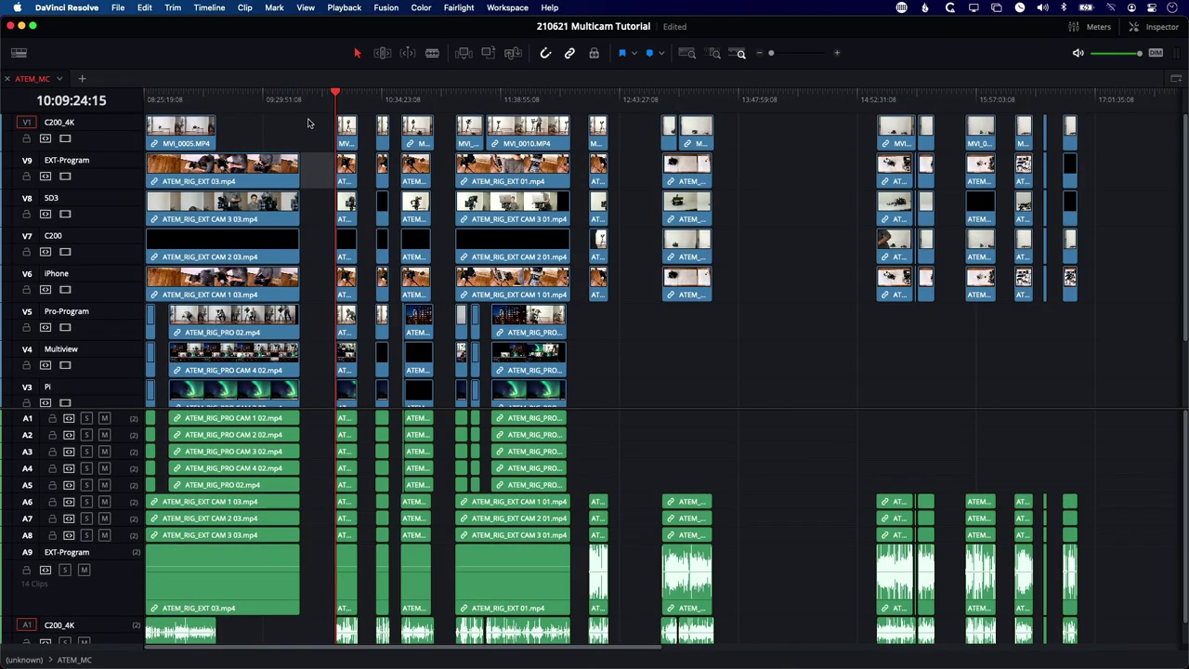
key("y")
left_click_drag(309, 123, 681, 133)
key("shift+z")
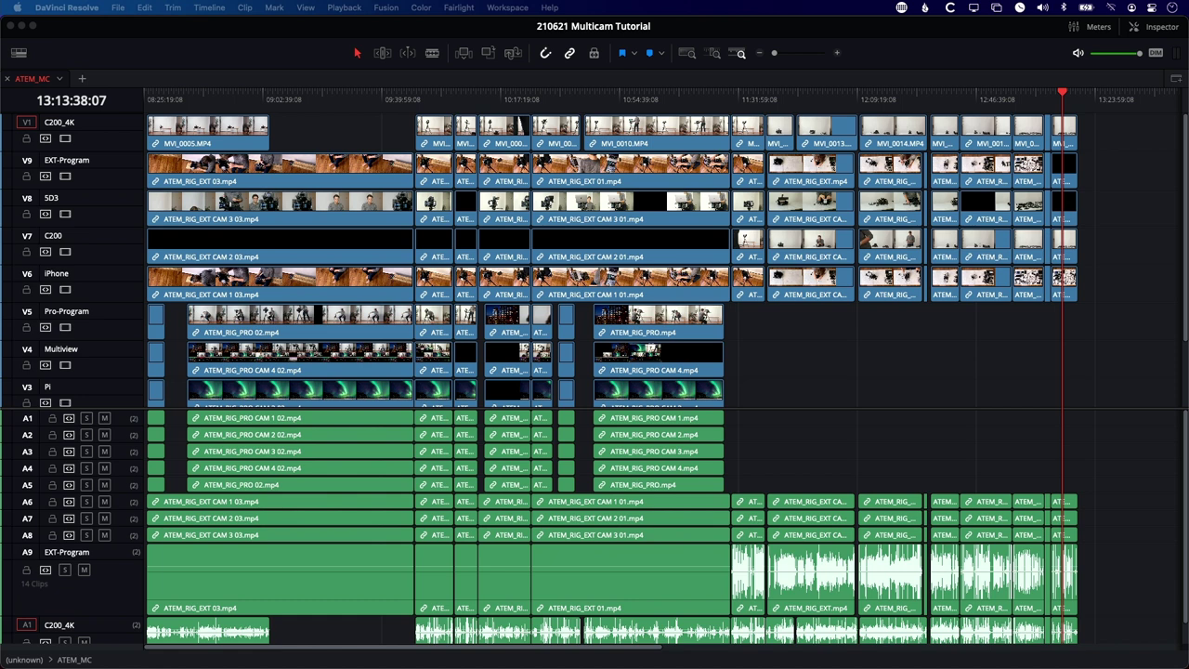
left_click(7, 82)
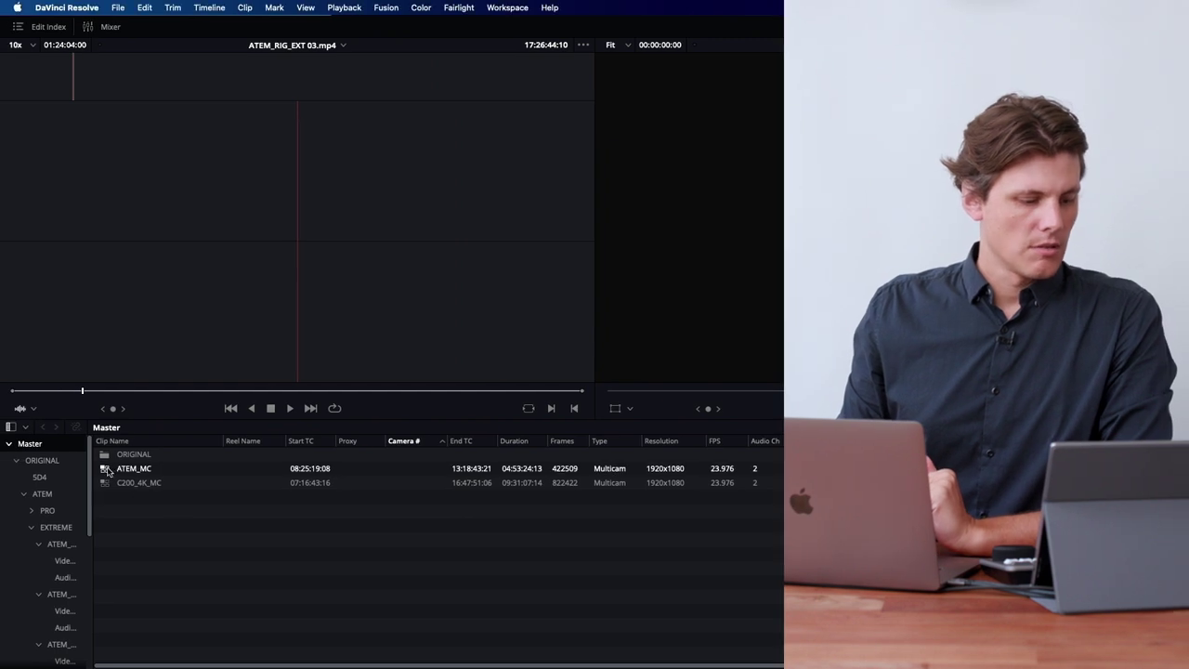
Create a new timeline named Timeline 1 from the ATEM_MC multicam clip, using the project settings
left_click(104, 471)
right_click(128, 473)
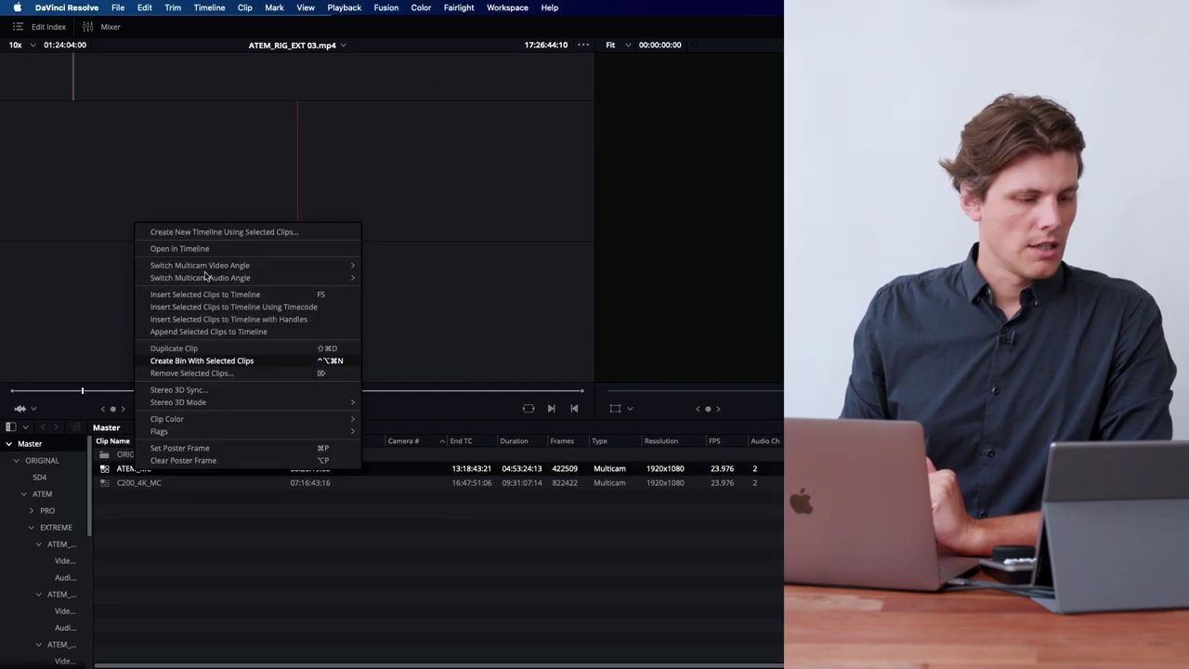
left_click(240, 232)
left_click(521, 381)
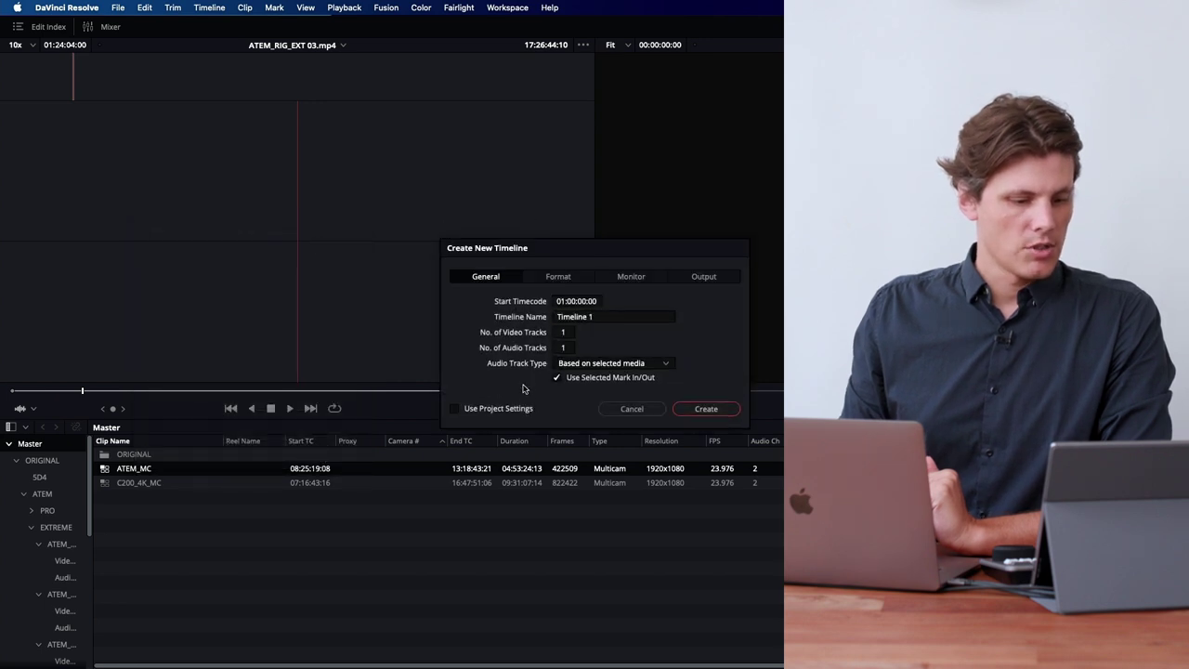
left_click(559, 276)
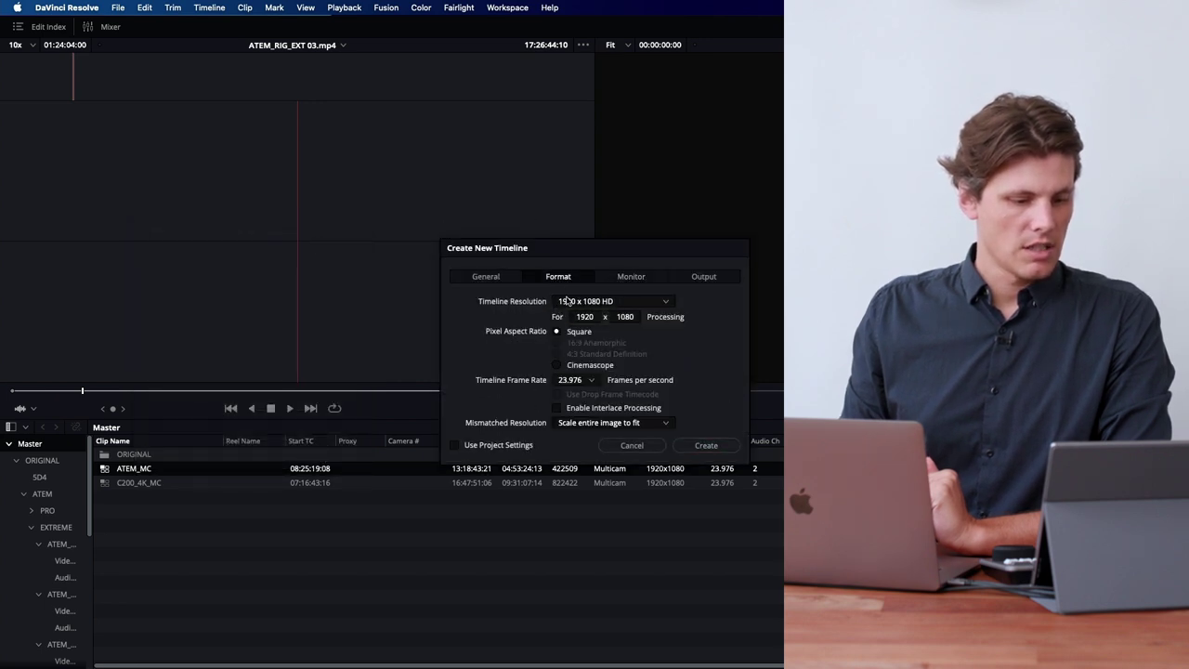
left_click(488, 278)
left_click(485, 411)
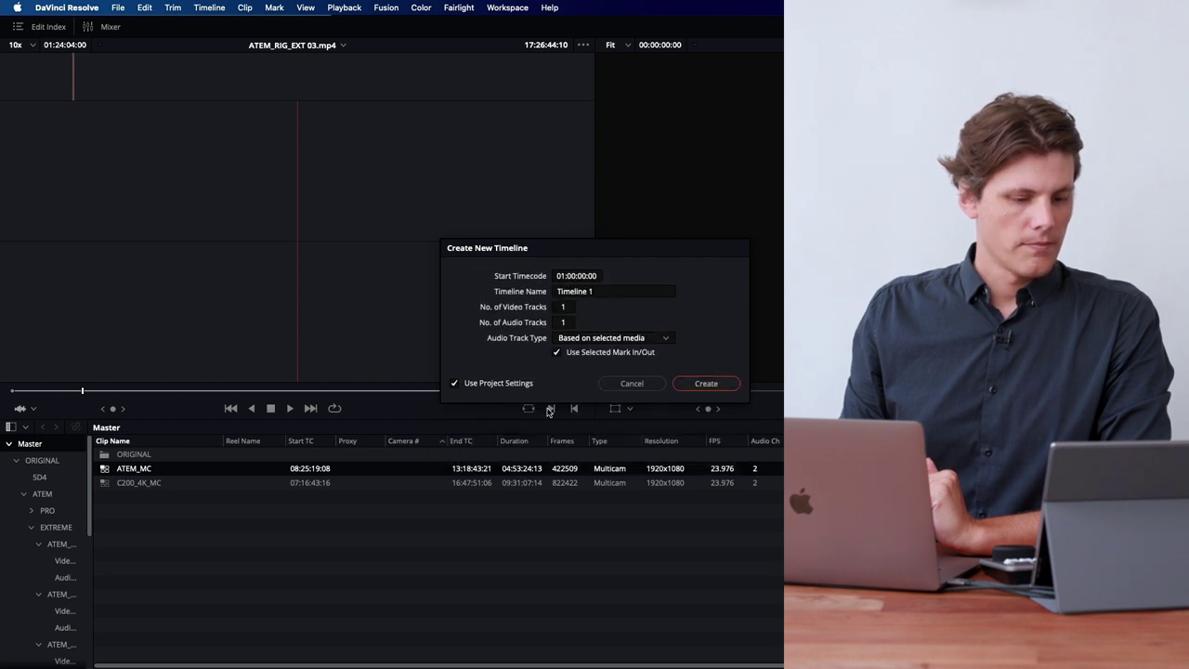
left_click(706, 384)
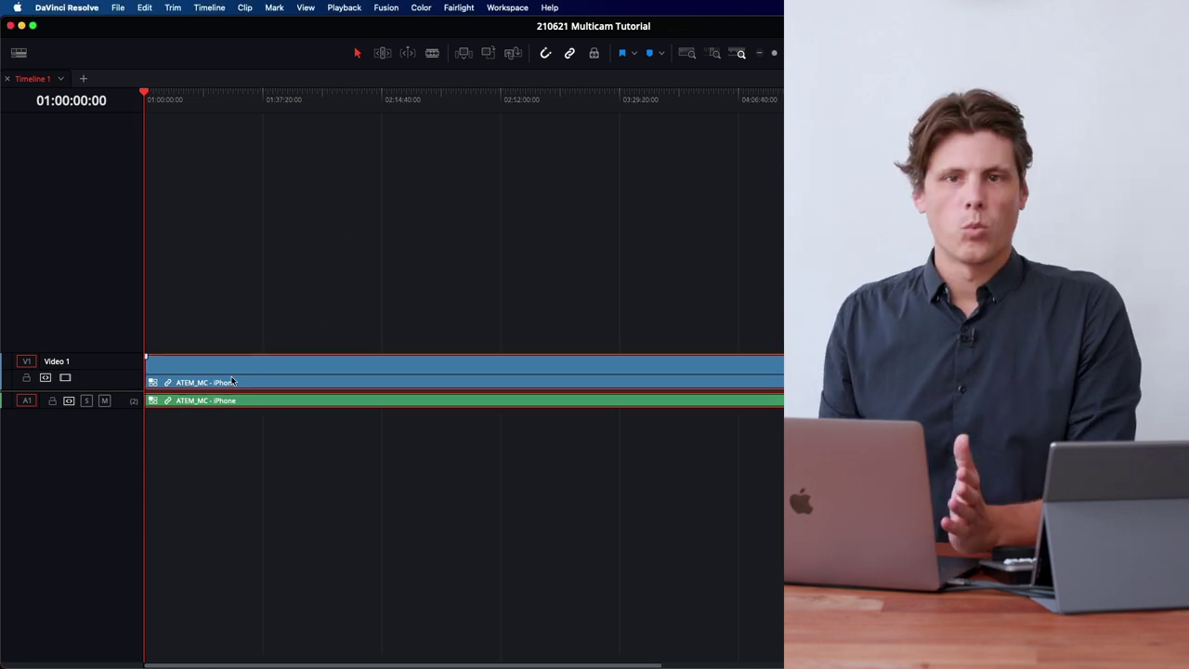
Select the ATEM_MC clip in Timeline 1 and switch the source viewer to the multicam view
left_click(232, 381)
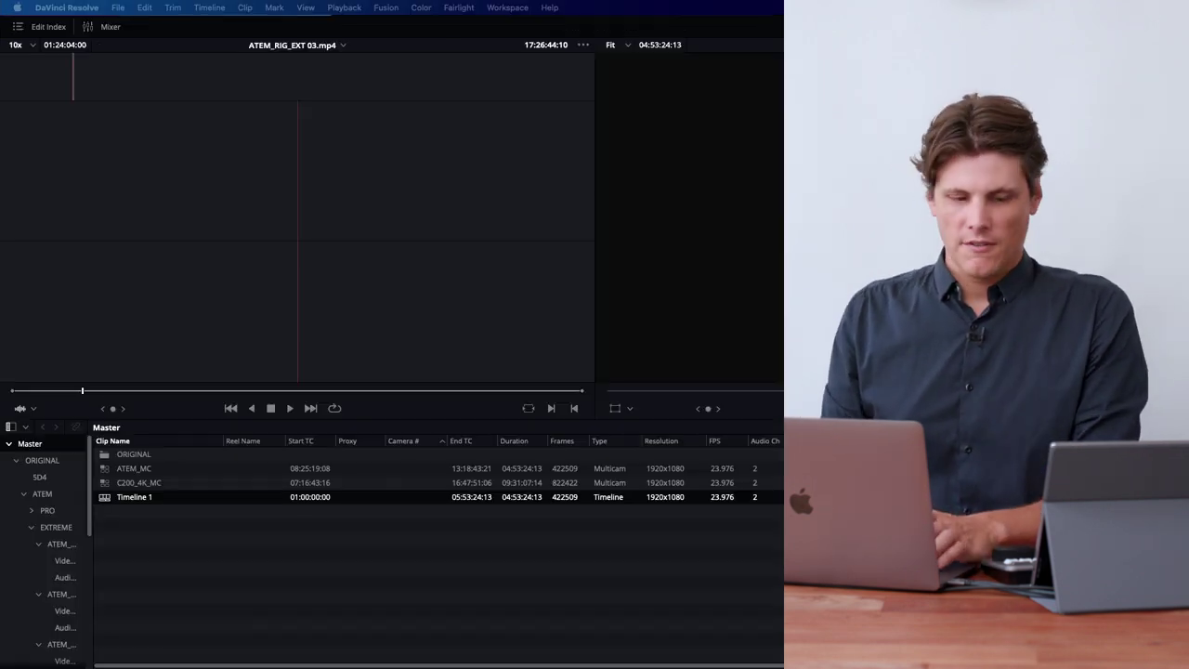
left_click(33, 408)
left_click(49, 476)
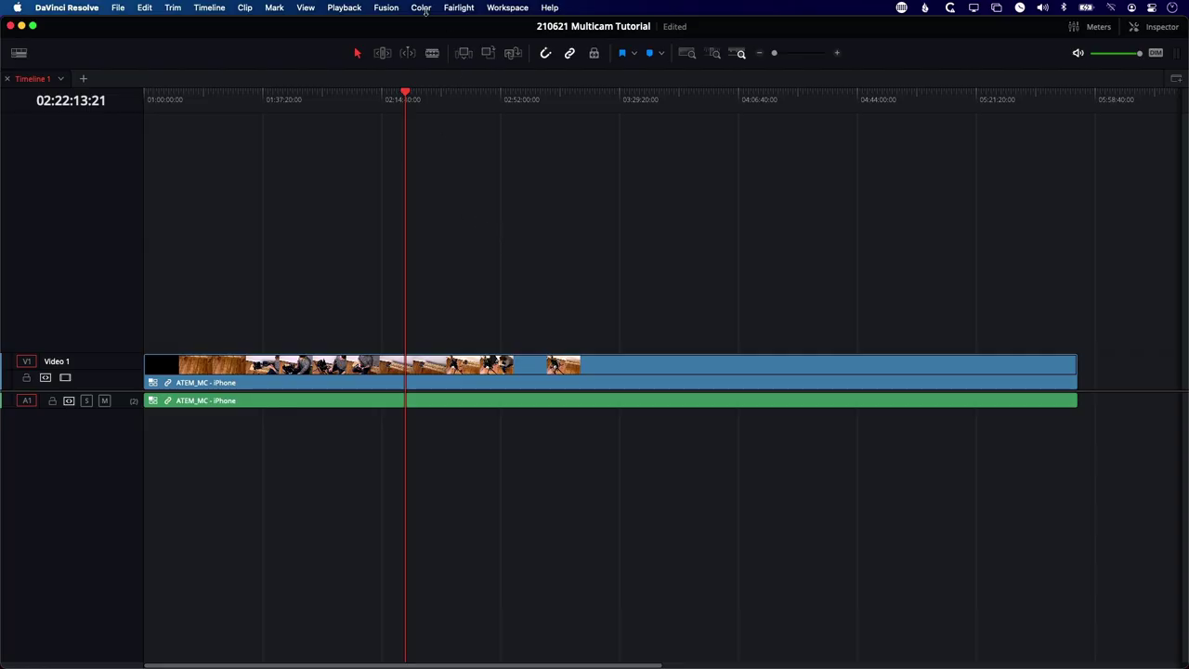
Set the Timeline Proxy Mode to Quarter Resolution
left_click(336, 8)
mouse_move(417, 65)
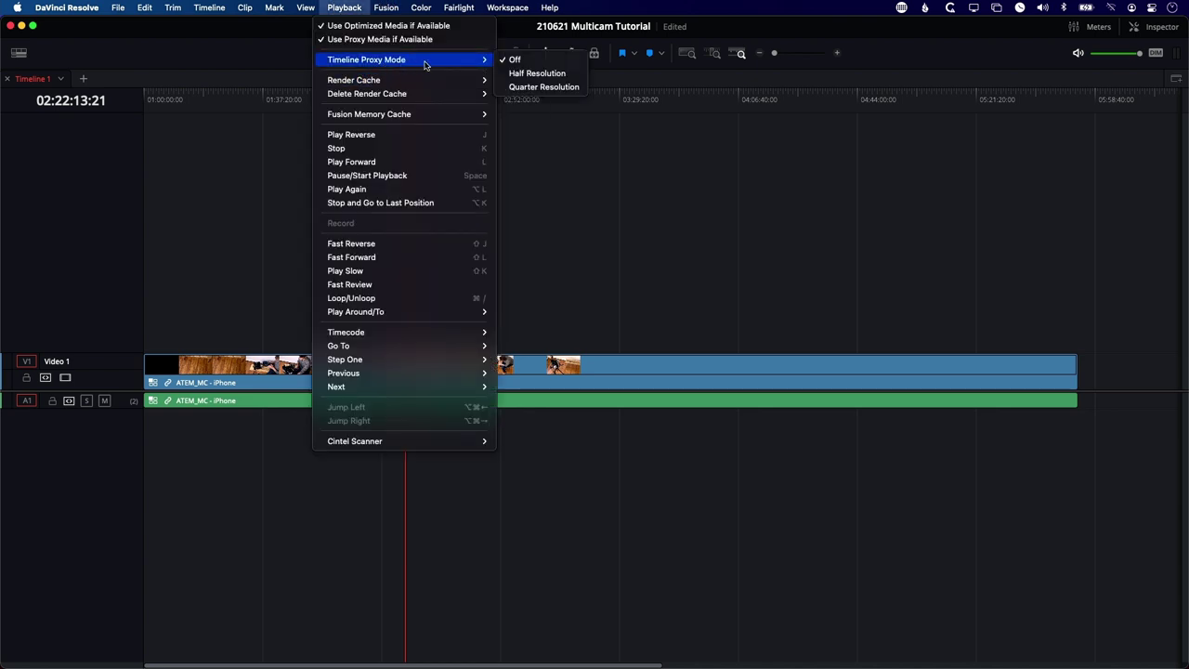
left_click(548, 87)
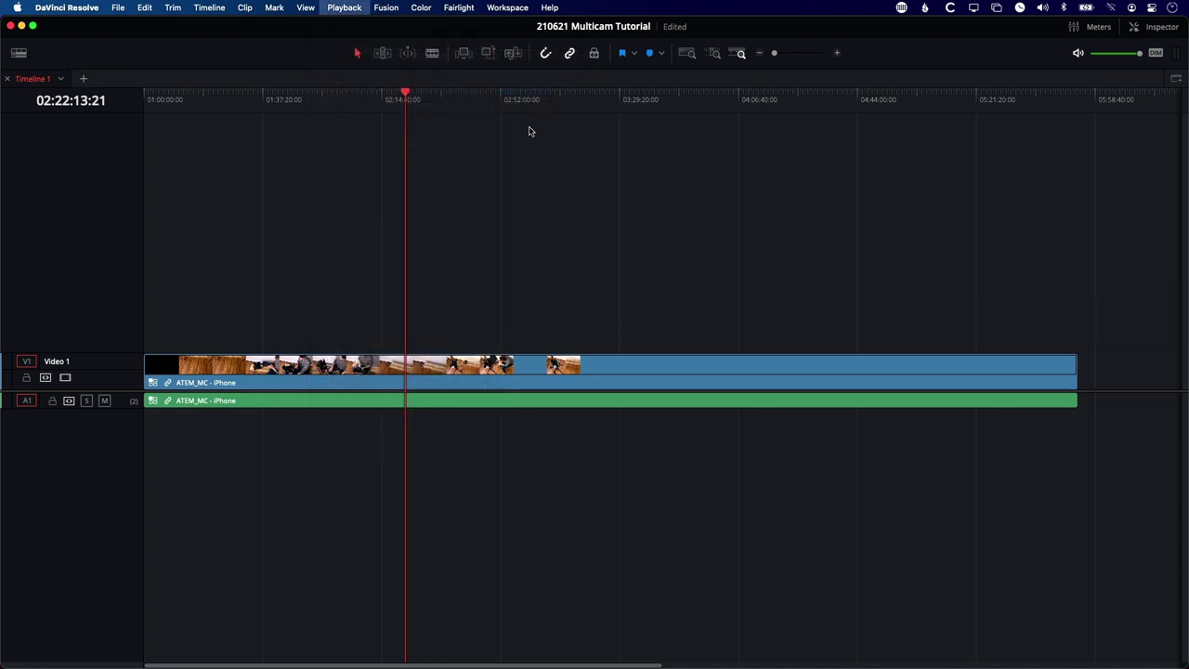